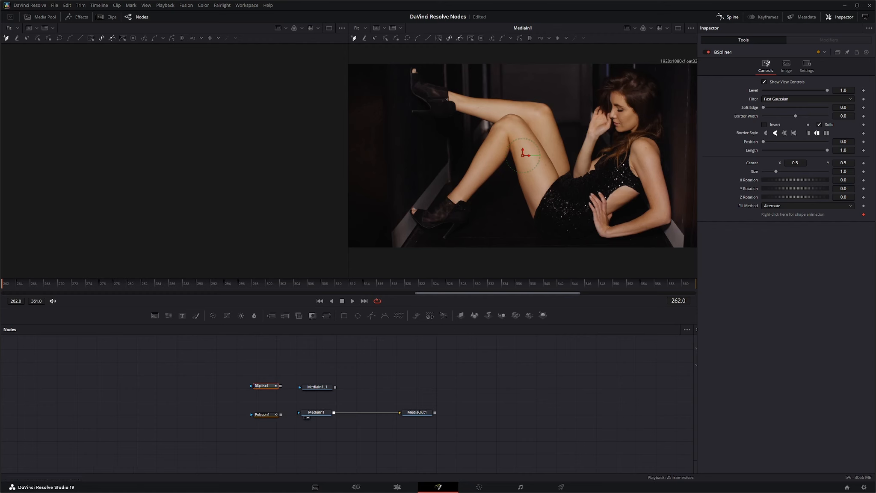
- Add a Mocha Pro node fed by MediaIn1_1 and launch its Mocha interface
key(shift+space)
text(moch)
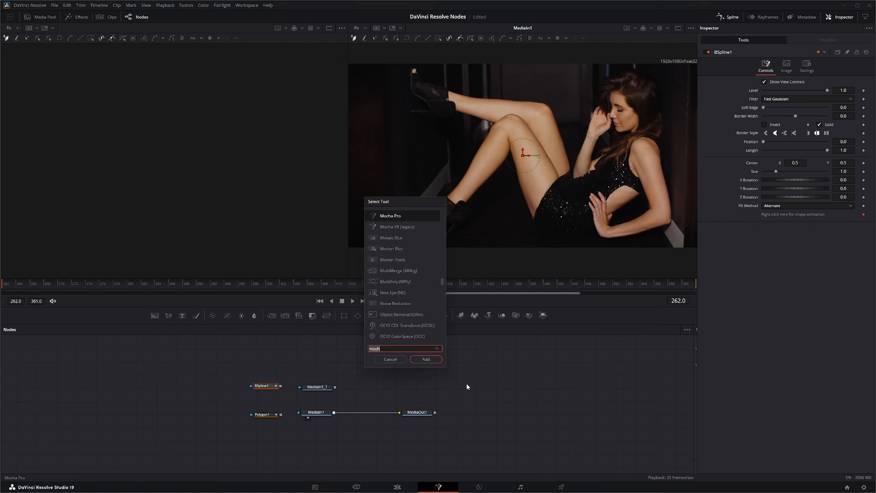
key(Return)
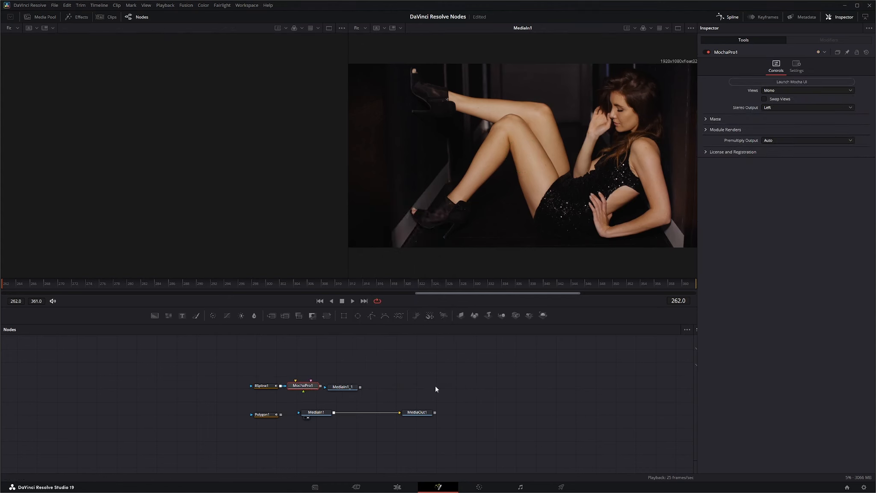
drag(310, 387, 386, 368)
click(341, 368)
click(792, 82)
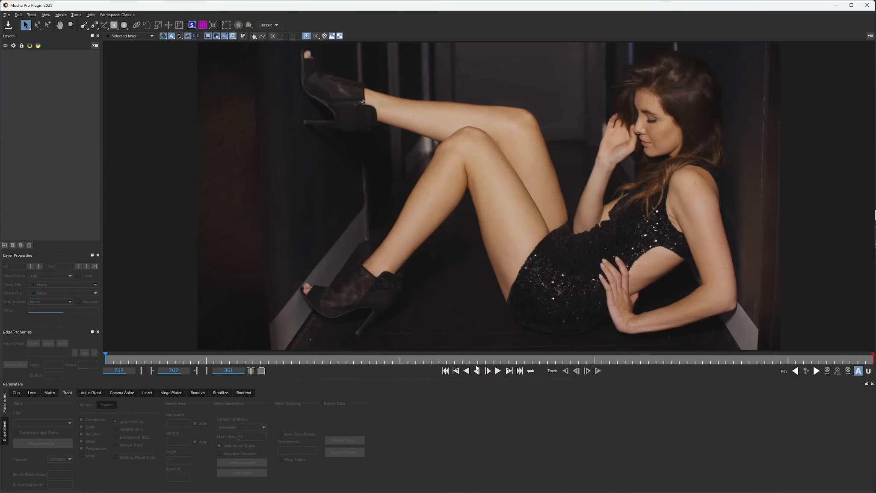
- Draw a closed X-spline shape around the woman's raised wrist
click(84, 25)
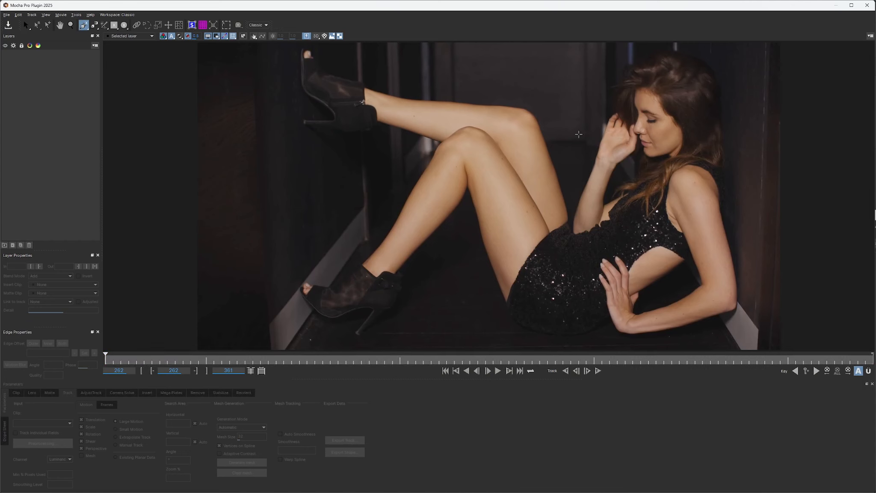
click(600, 138)
click(593, 165)
click(618, 171)
click(627, 152)
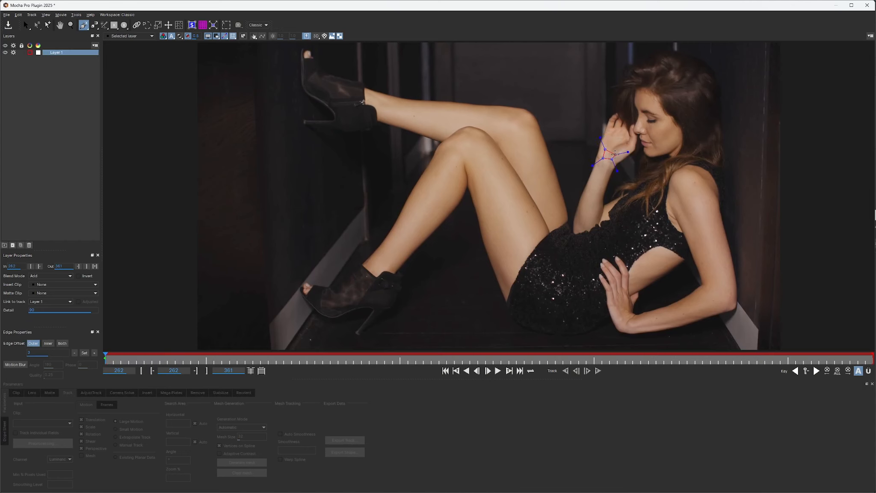
right_click(615, 155)
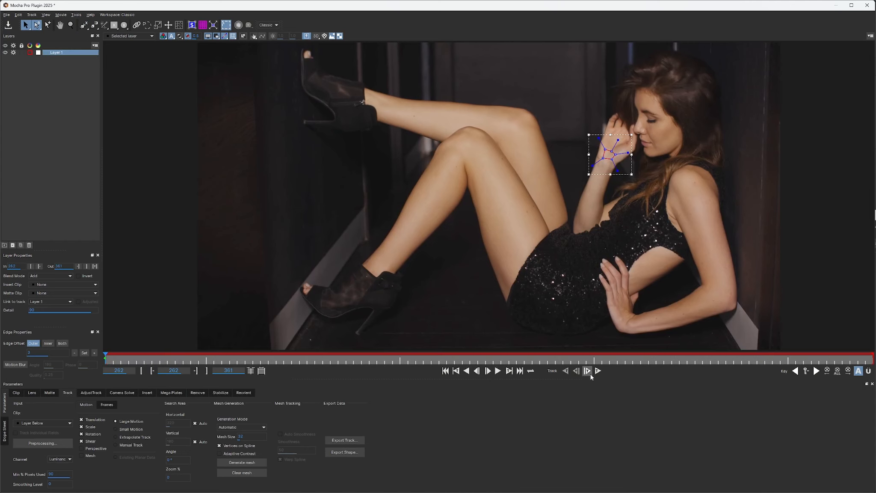
- Limit the wrist layer's motion tracking to Translation by disabling Scale, Rotation and Shear, and track it forward through the clip
click(81, 427)
click(82, 434)
click(82, 441)
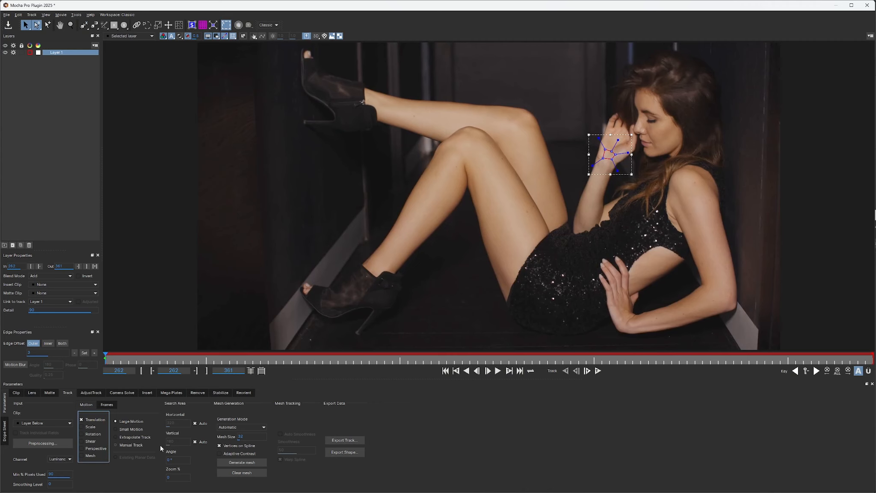
click(597, 370)
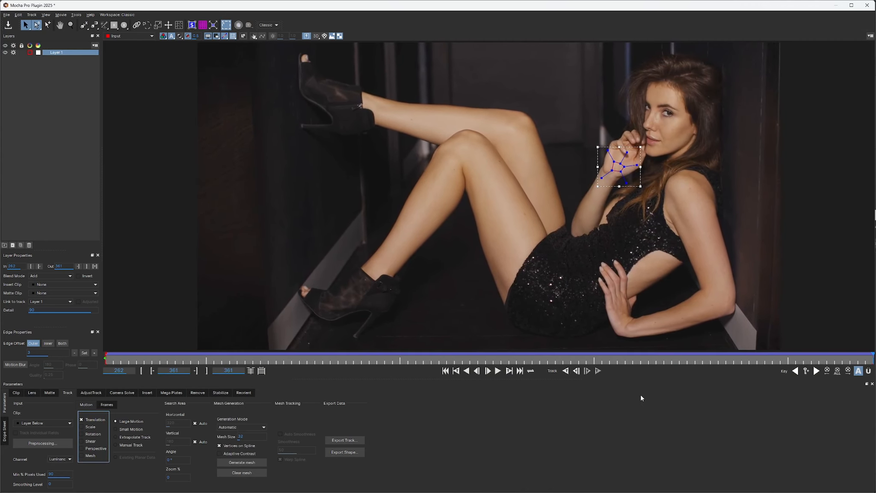
- Copy the track to the clipboard as Fusion Tracker Data (*.comp) and close Mocha
click(340, 441)
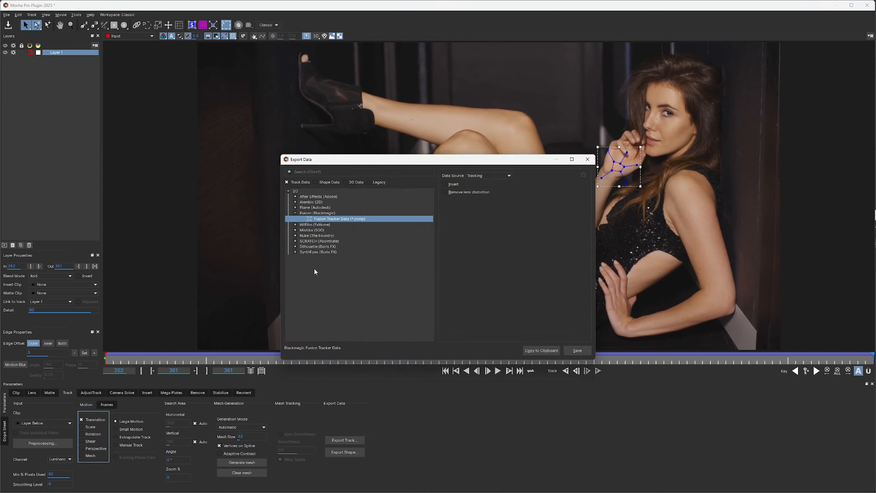
click(550, 352)
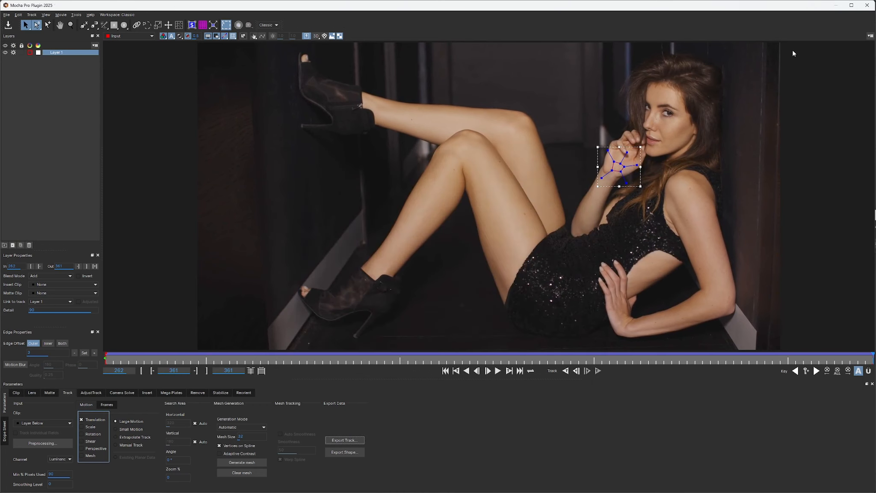
click(867, 6)
- Detach MochaPro1 from the clip, paste the copied tracking data as nodes, and keep only the pasted Tracker1
click(567, 420)
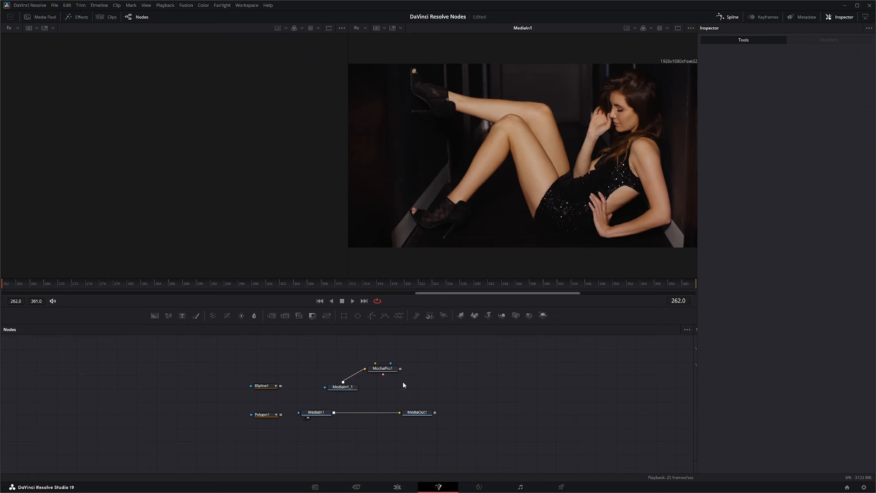
drag(364, 369, 163, 363)
key(ctrl+v)
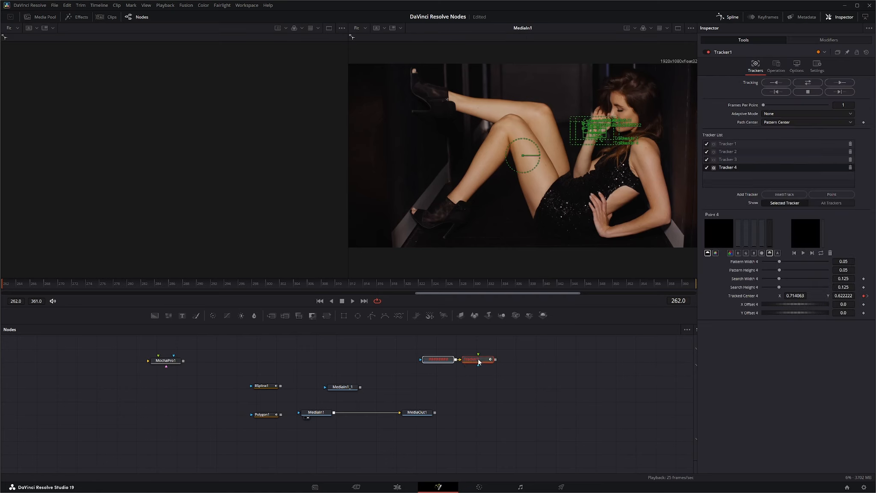
drag(425, 360, 417, 394)
key(Delete)
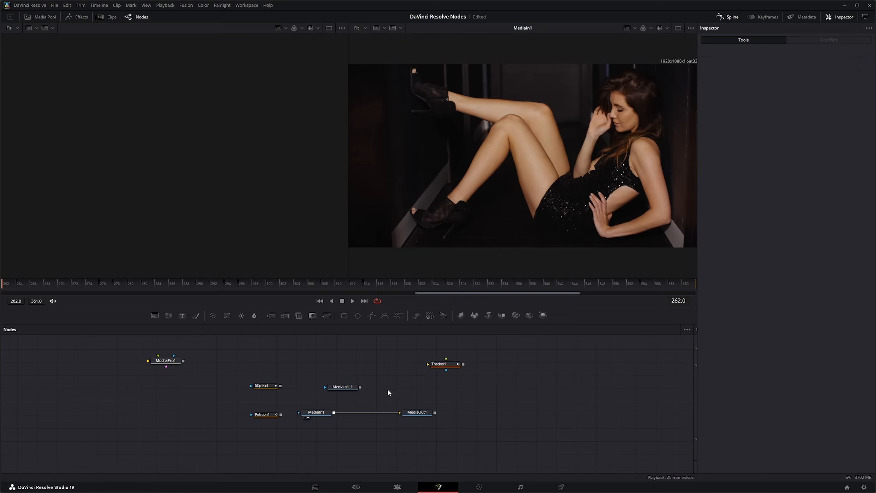
- Add a Merge node with MediaIn1_1 as its background input and a new black Background node as its foreground
drag(451, 364, 396, 351)
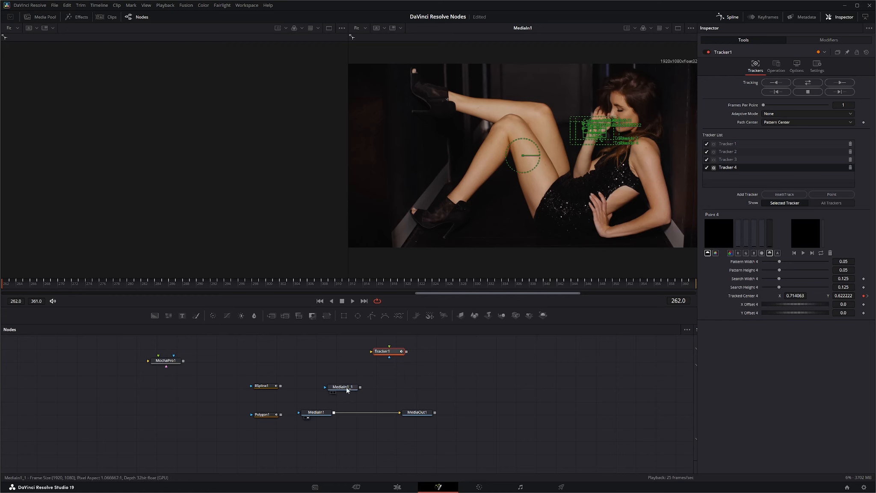
drag(342, 387, 341, 383)
drag(272, 316, 417, 383)
drag(360, 383, 399, 383)
drag(155, 315, 417, 378)
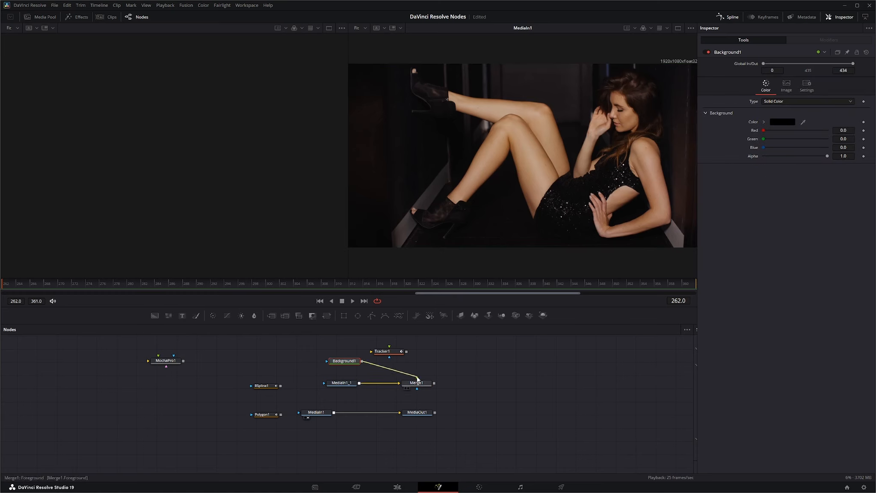
- View Merge1 and mask Background1 with an ellipse about 0.08 wide and high, centered over the raised hand at about 0.70, 0.64
mouse_move(348, 364)
mouse_down()
mouse_move(359, 366)
mouse_move(357, 349)
mouse_up()
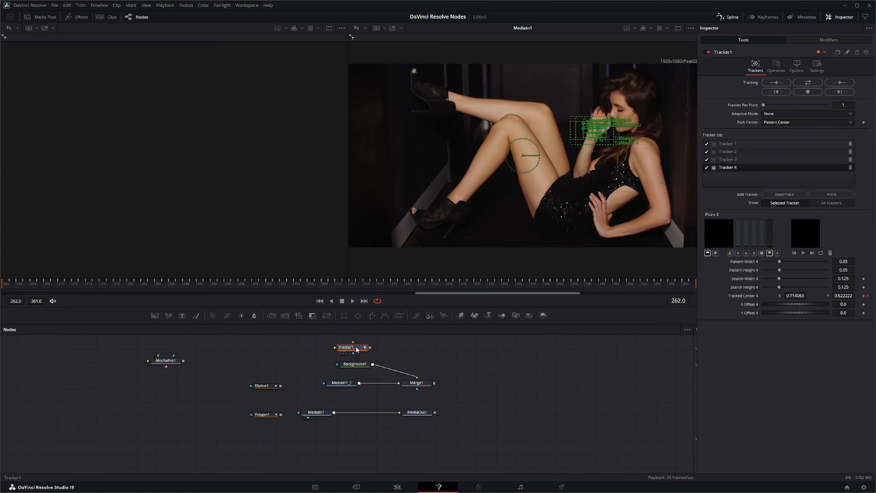
click(417, 384)
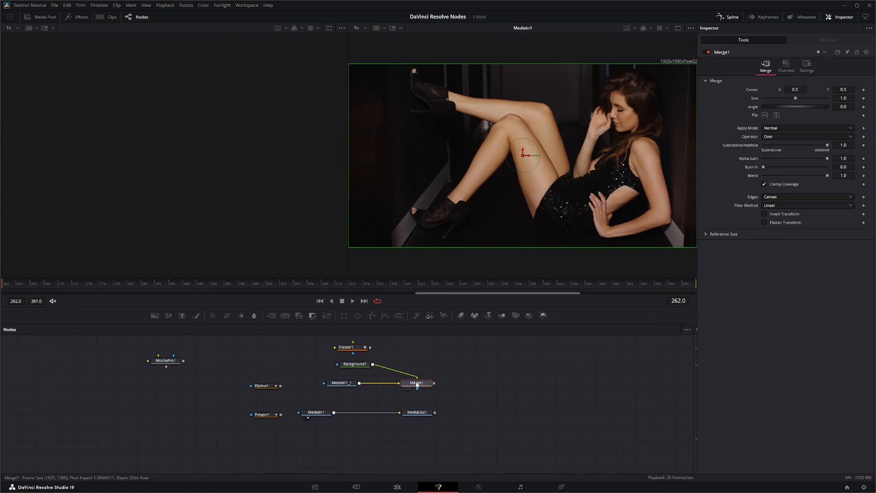
key(2)
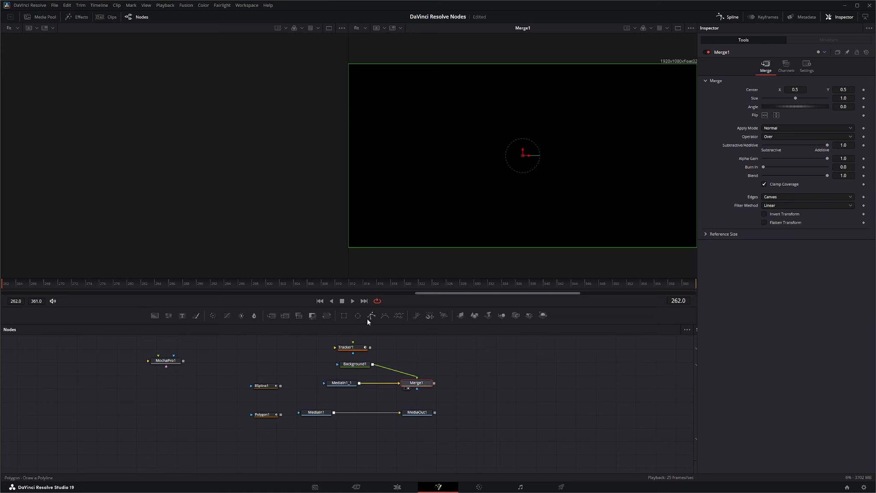
drag(348, 328, 338, 367)
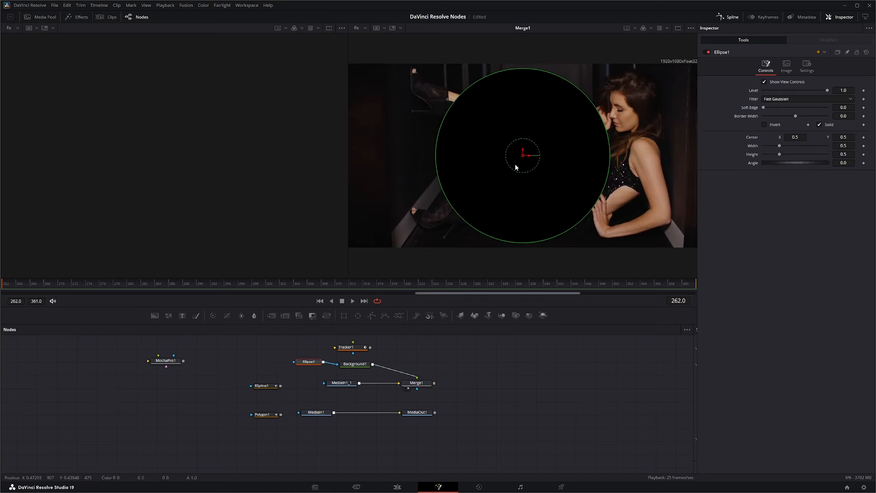
drag(574, 225, 594, 131)
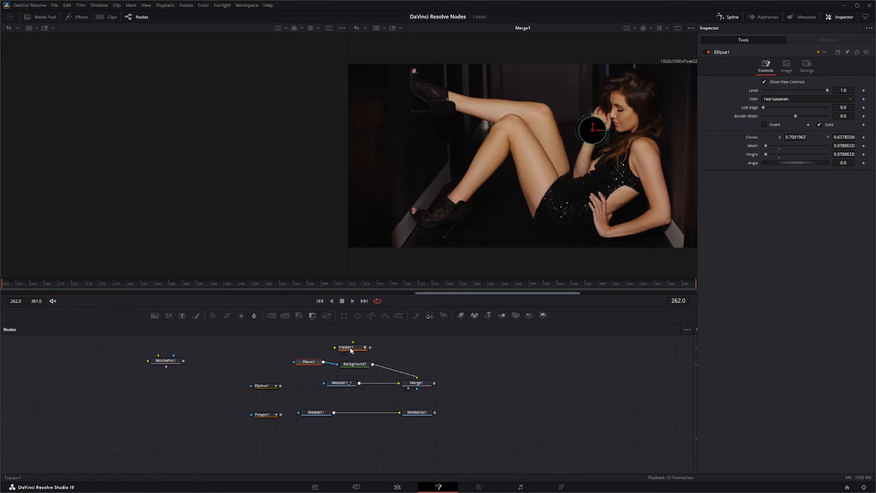
- Insert Tracker1 between Background1 and Merge1, with its operation set to Match Move and its merge mode to FG only
mouse_move(351, 350)
mouse_down()
mouse_move(413, 356)
mouse_move(397, 375)
mouse_move(375, 365)
mouse_move(398, 366)
mouse_up()
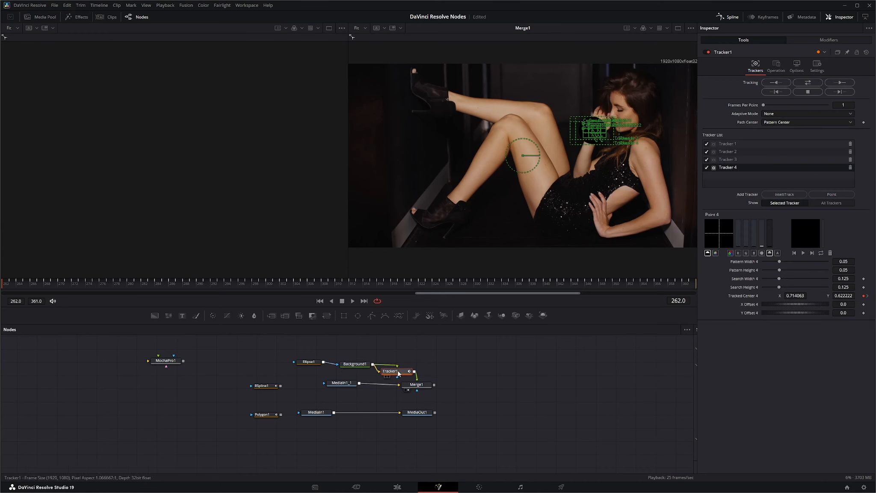
click(777, 67)
click(773, 82)
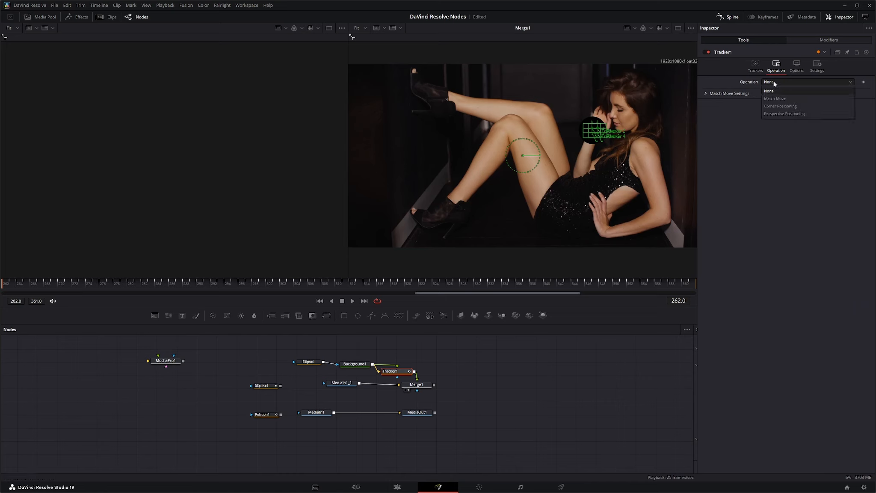
click(786, 98)
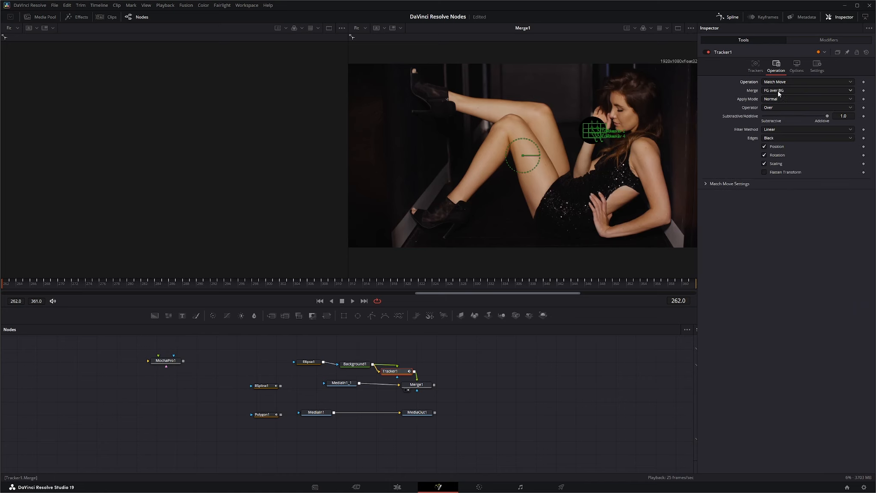
click(780, 91)
click(781, 106)
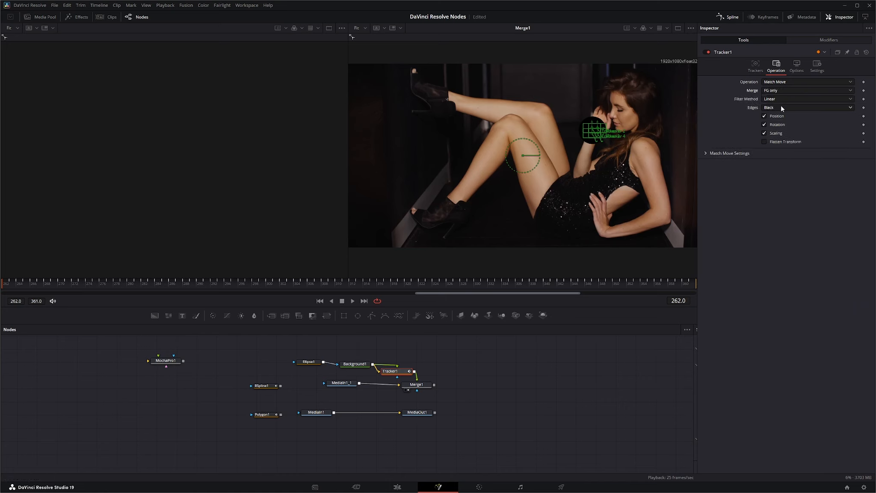
- Play back Merge1 to check how the black ellipse follows the hand
click(353, 300)
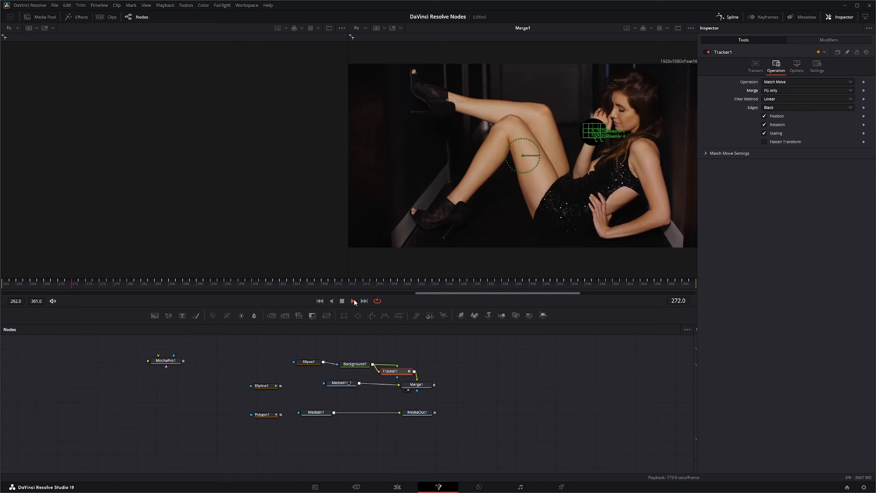
click(417, 384)
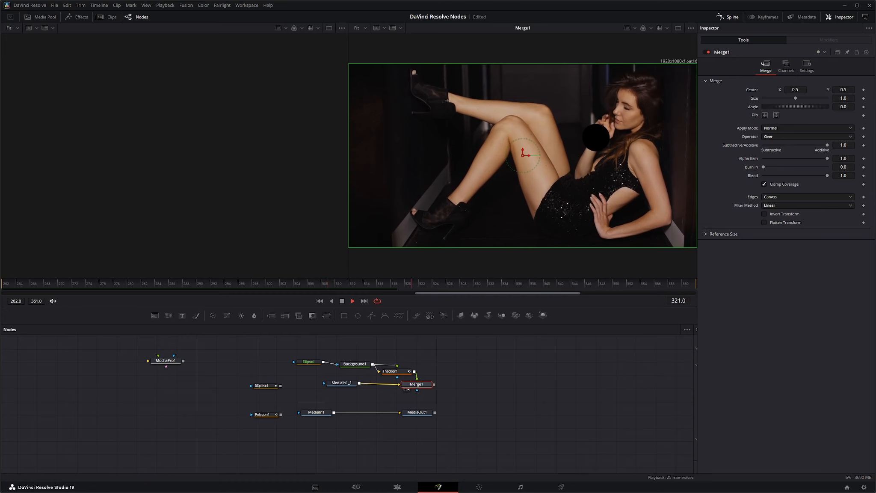
click(342, 301)
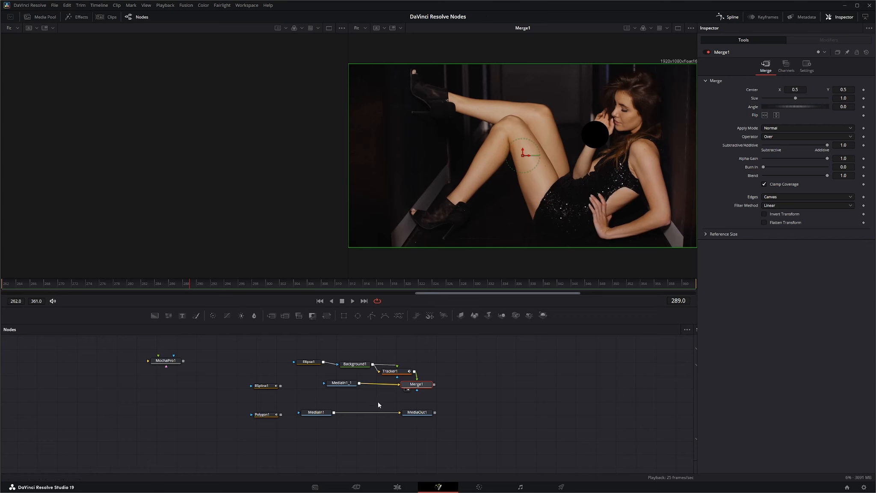
- Delete the Ellipse1, Background1, Tracker1 and Merge1 nodes and realign MediaIn1_1 above MediaIn1
drag(344, 386, 328, 388)
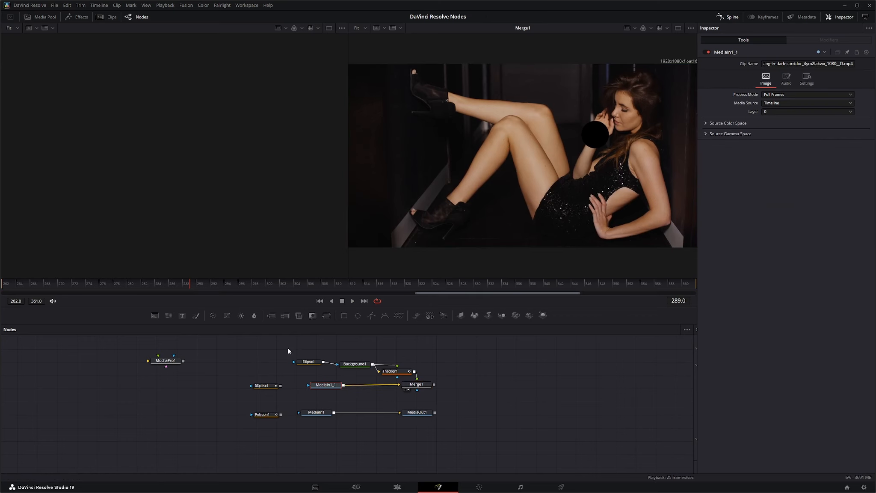
drag(288, 351, 438, 373)
key(Delete)
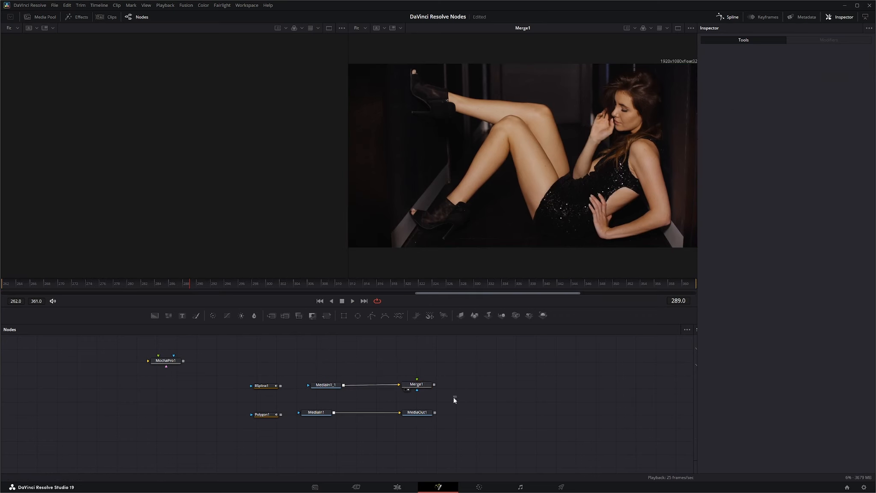
click(415, 384)
key(Delete)
drag(326, 387, 313, 389)
- Delete the MochaPro1 node from the node graph
click(165, 361)
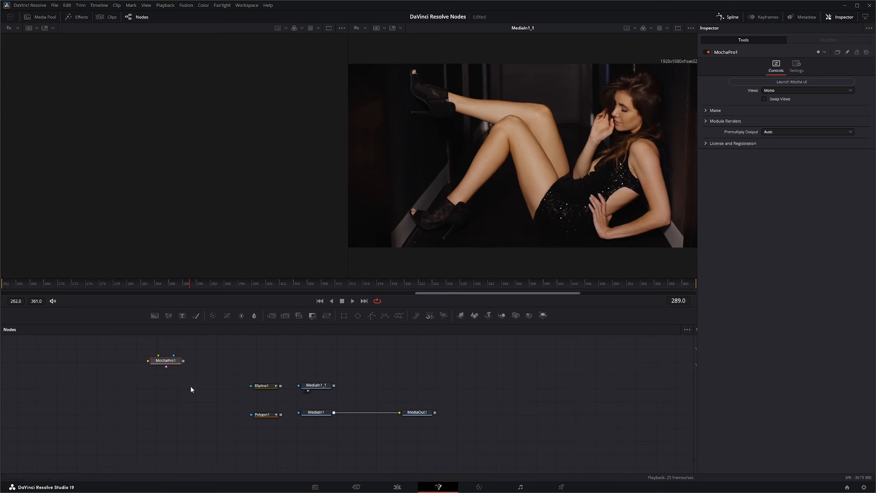
drag(140, 349, 216, 388)
drag(167, 365, 147, 349)
key(Delete)
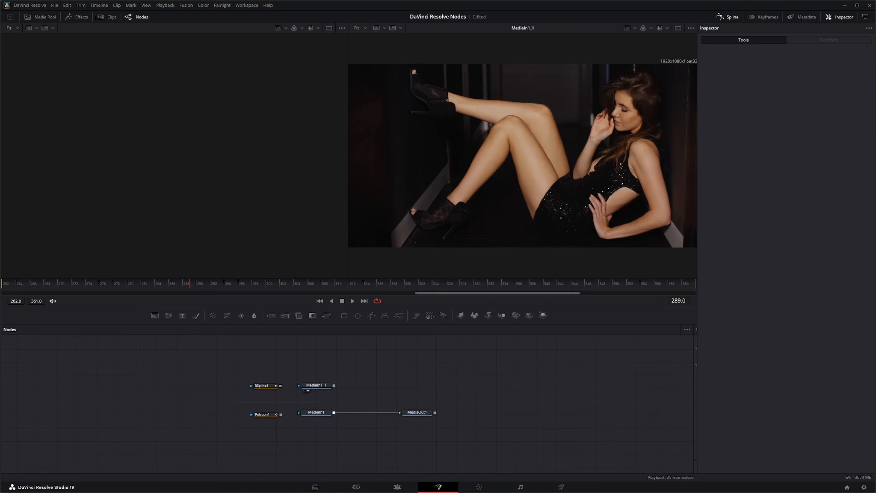
scroll(438, 256, down, 5)
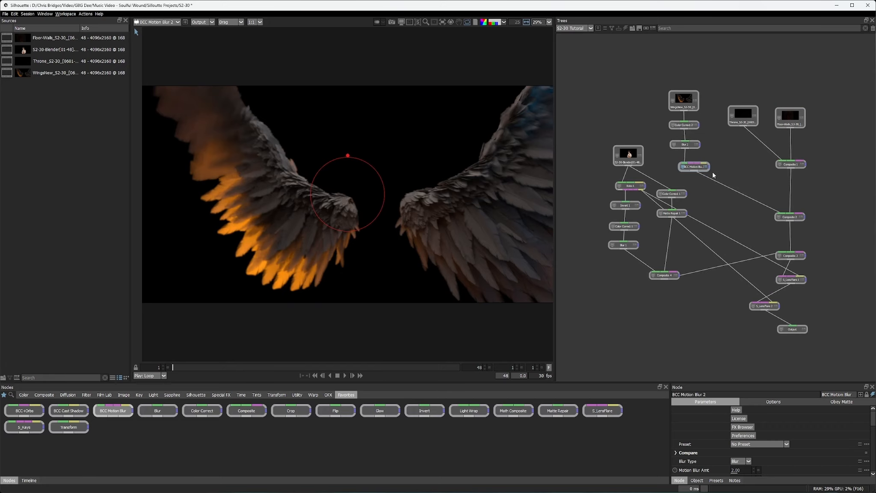
click(793, 329)
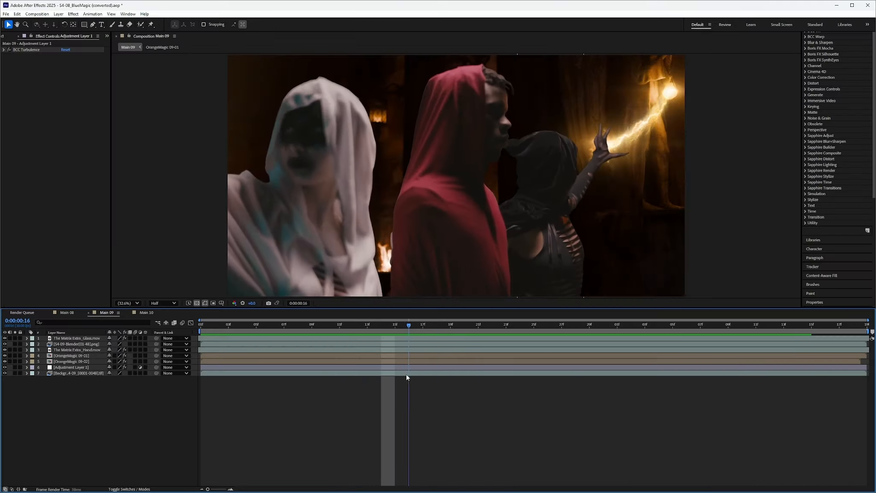
drag(406, 374, 202, 381)
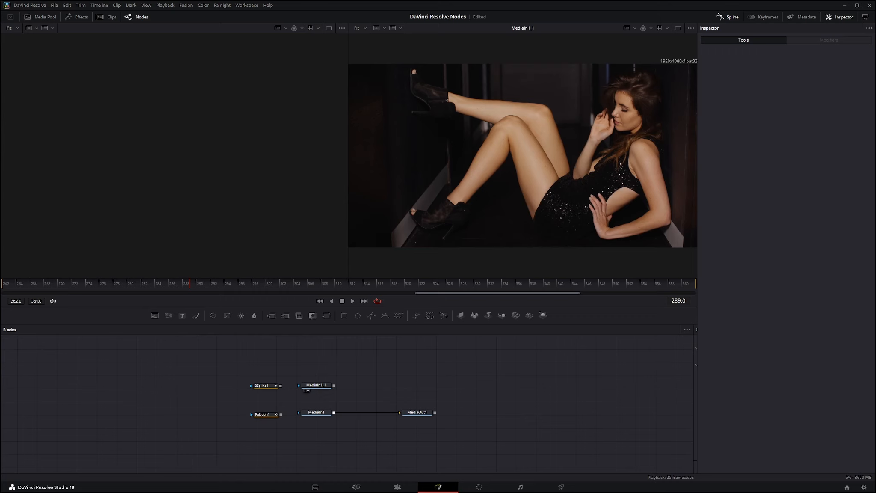
- Connect Polygon1 to the effect mask of MediaIn1 and BSpline1 to the effect mask of MediaIn1_1
drag(280, 415, 321, 386)
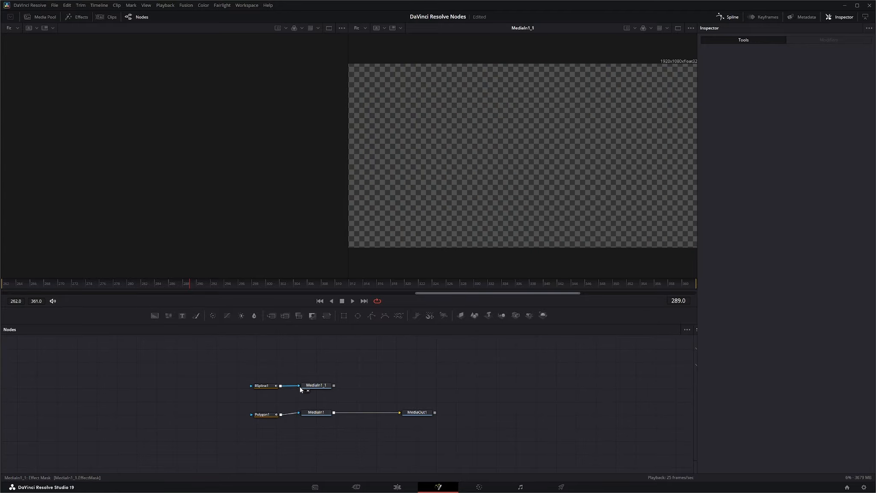
- Show MediaIn1_1 in the first viewer and MediaIn1 in the second viewer
click(321, 387)
key(1)
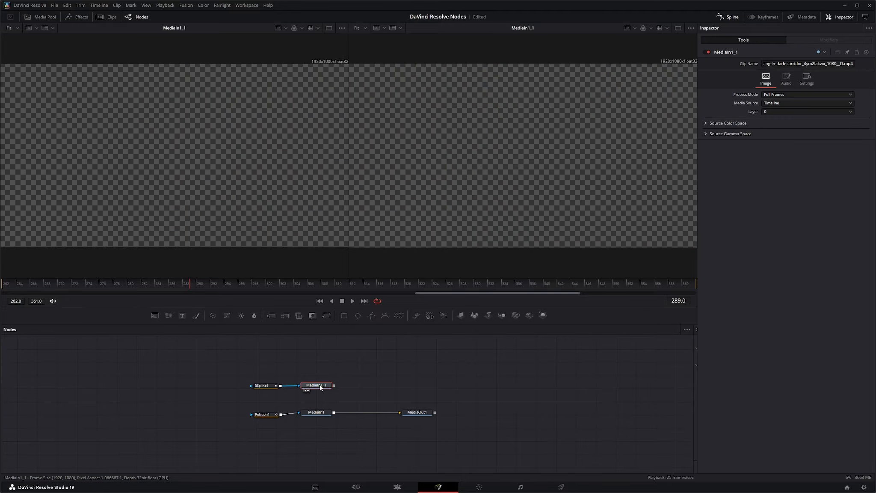
click(317, 413)
key(2)
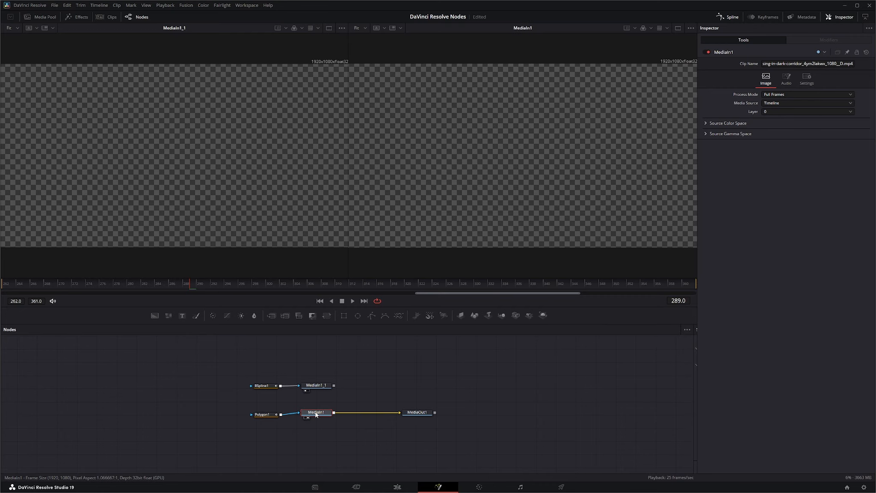
- Display the settings of BSpline1 and Polygon1 together and line up the Polygon1 node beneath BSpline1
click(266, 385)
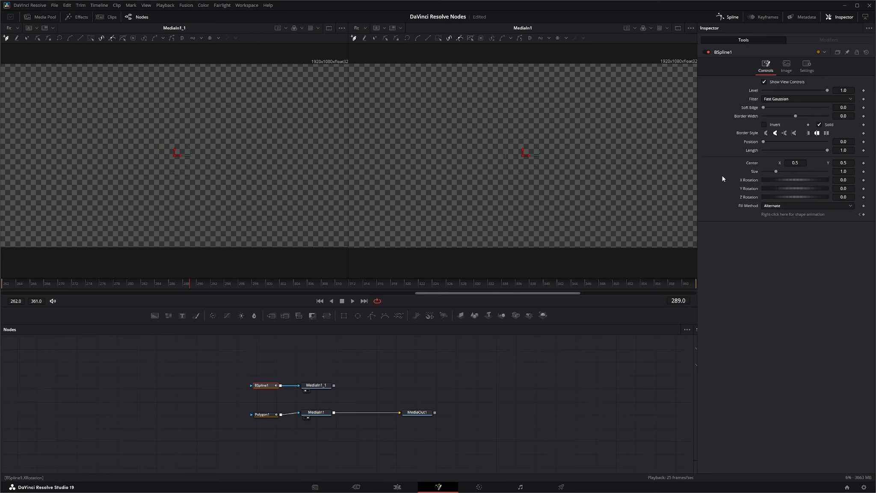
ctrl+click(268, 415)
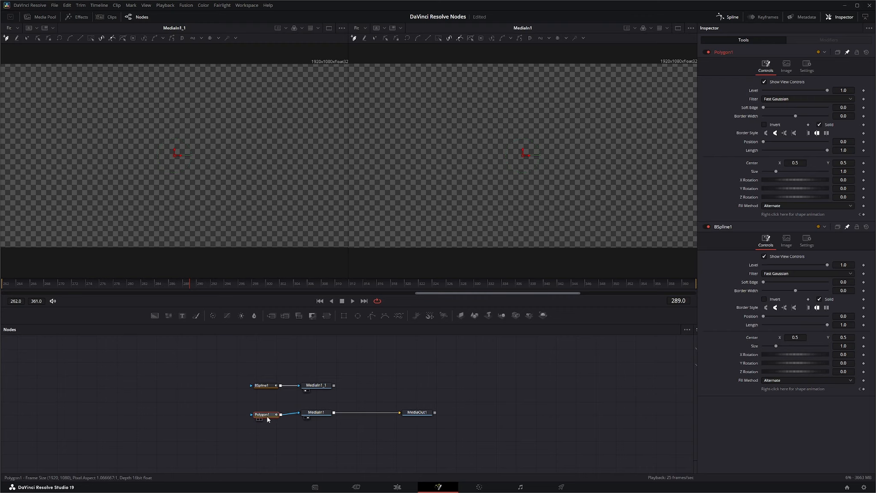
drag(265, 413, 263, 413)
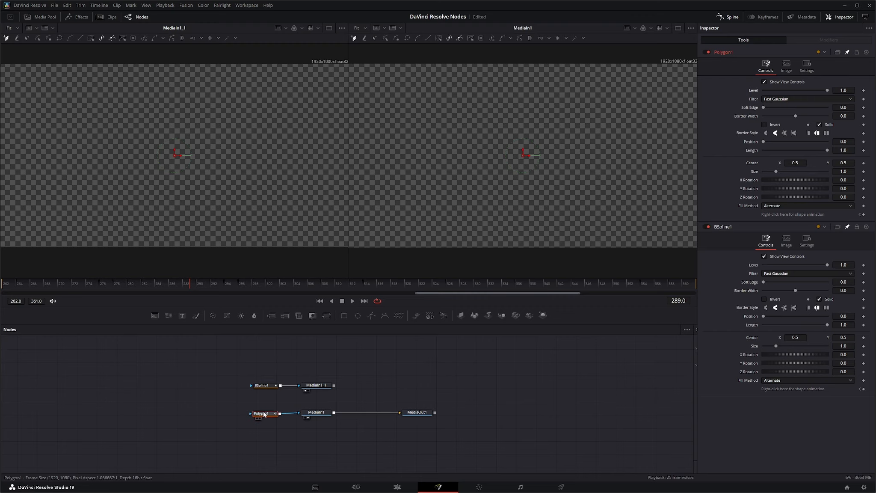
- Draw a closed five-point BSpline1 mask around the raised knee in the MediaIn1_1 image
click(266, 387)
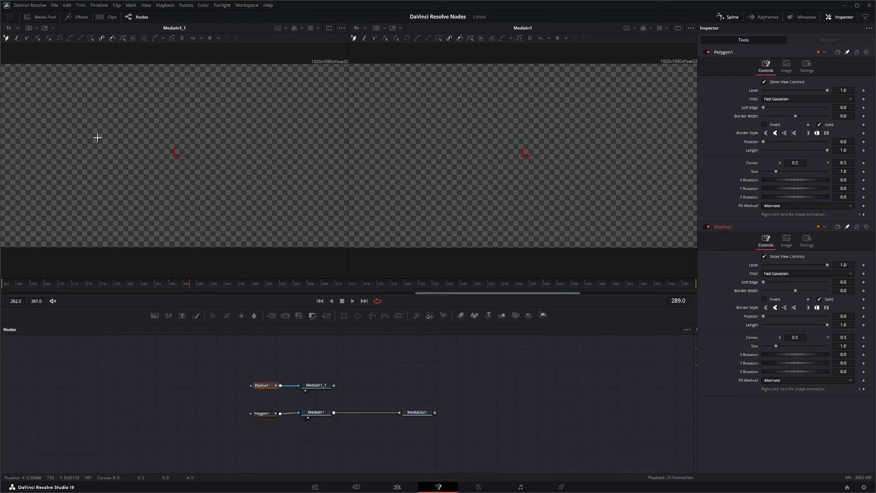
click(110, 186)
click(89, 132)
click(176, 102)
click(224, 166)
click(164, 212)
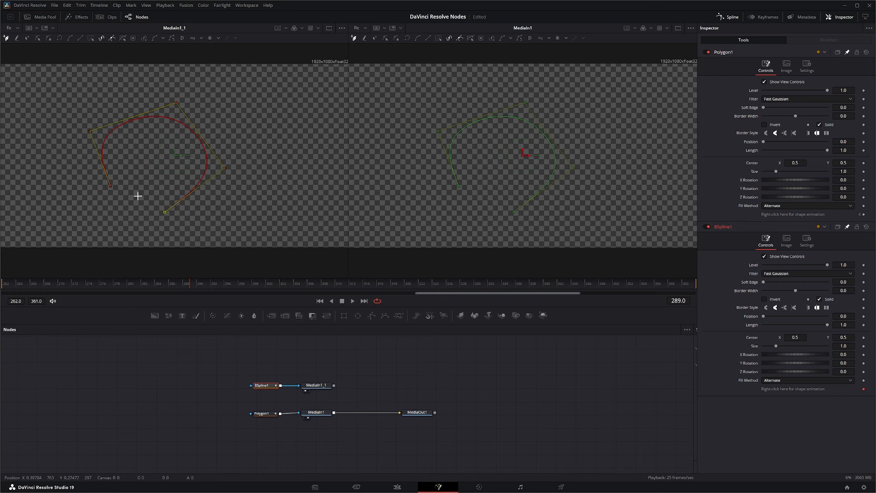
click(111, 187)
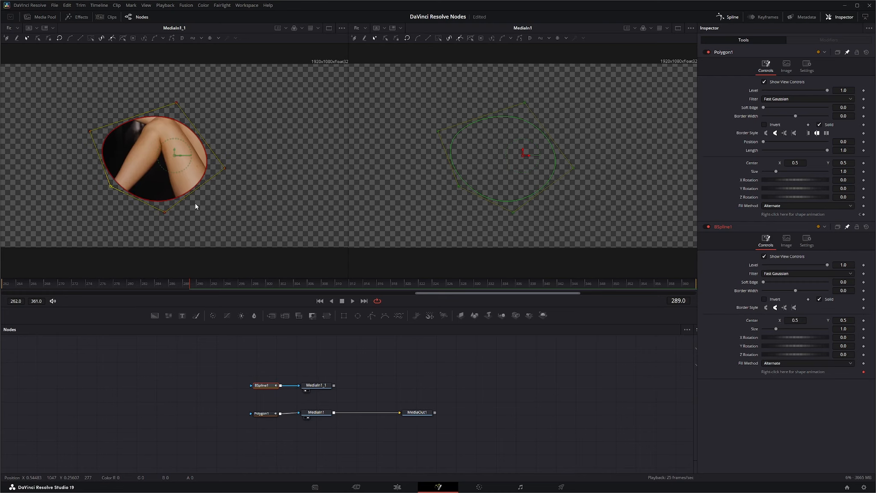
- Widen the BSpline1 mask by moving its control points outward and pull the curve closer to its outermost point
drag(166, 214, 186, 218)
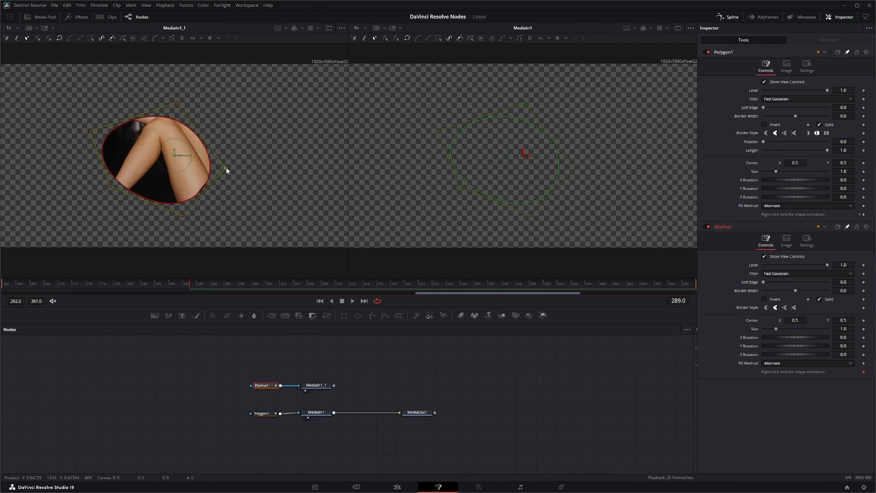
drag(225, 168, 296, 153)
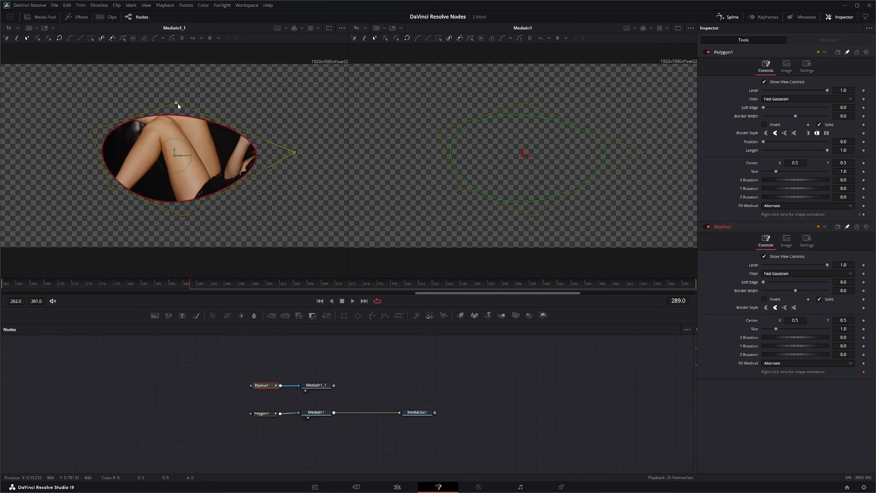
drag(177, 102, 173, 88)
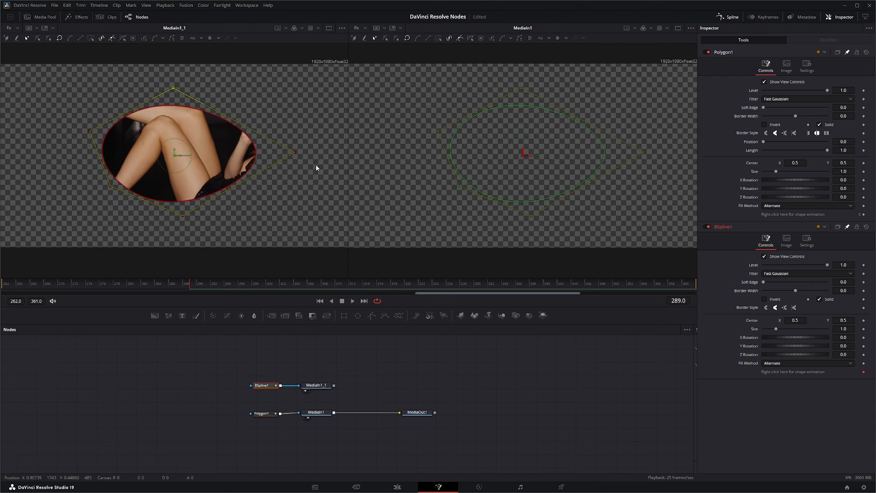
mouse_move(295, 153)
mouse_down()
mouse_move(276, 157)
mouse_move(337, 152)
mouse_move(300, 155)
mouse_move(309, 166)
mouse_move(302, 151)
mouse_move(262, 158)
mouse_move(298, 160)
mouse_up()
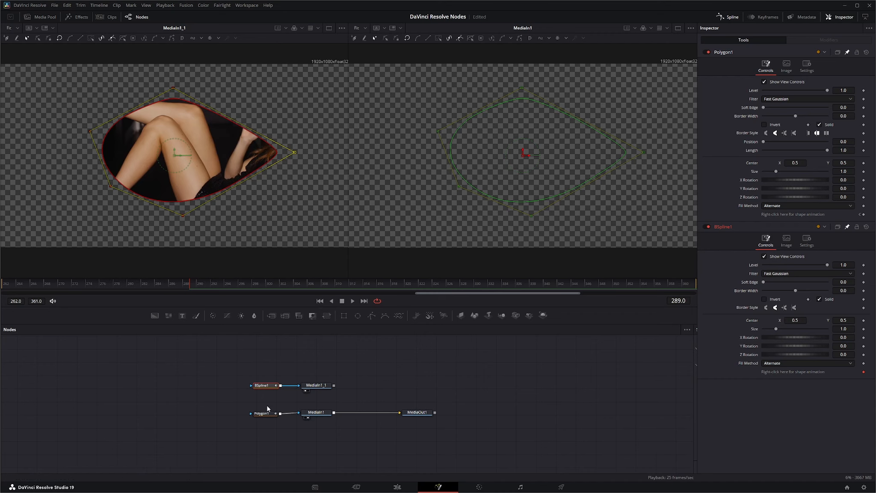
- Draw a closed five-point Polygon1 mask over the lower leg in the MediaIn1 image, with a curved outer edge
click(262, 415)
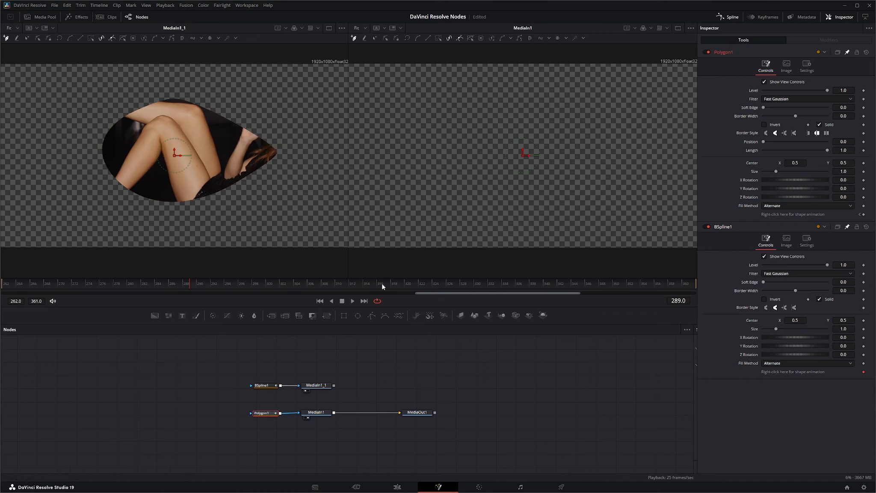
drag(404, 176, 402, 172)
click(435, 118)
click(545, 138)
click(539, 203)
drag(447, 211, 436, 210)
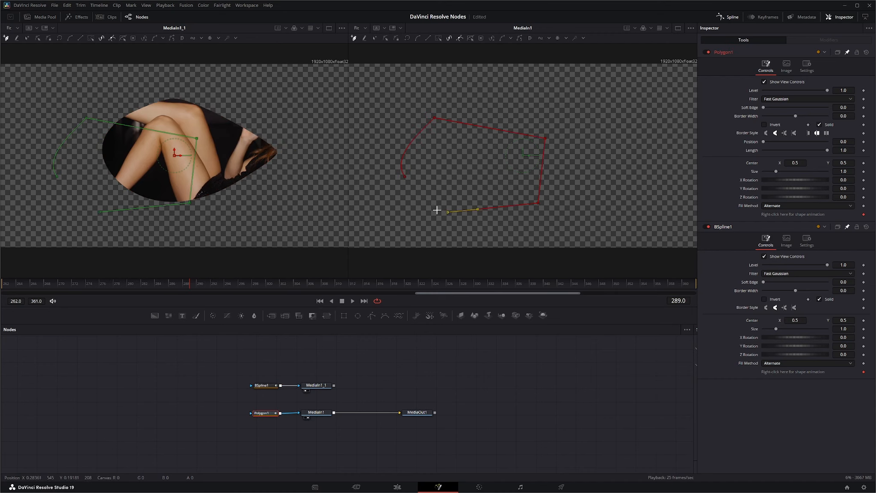
click(404, 177)
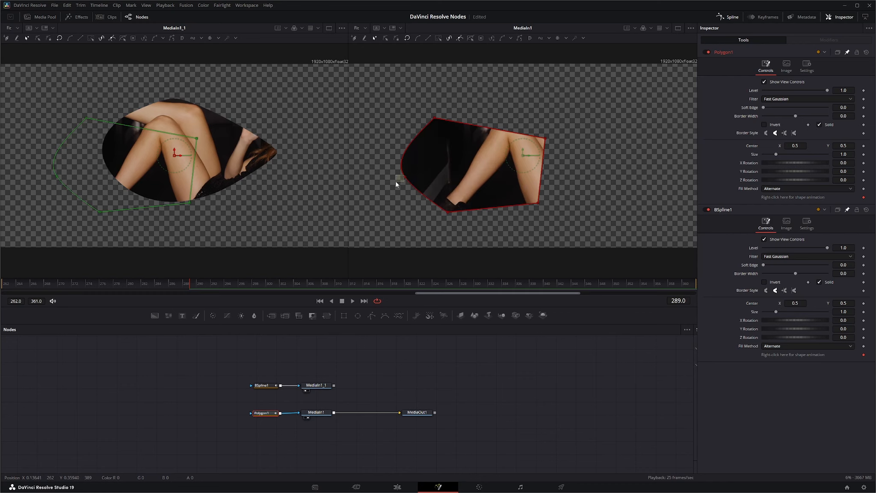
- Reshape the Polygon1 mask by adding a point on its upper edge and bending the upper and lower edges with the curve handles
click(405, 175)
click(434, 118)
mouse_move(470, 125)
mouse_down()
mouse_move(455, 99)
mouse_move(465, 124)
mouse_move(439, 120)
mouse_move(448, 117)
mouse_move(444, 107)
mouse_move(457, 116)
mouse_up()
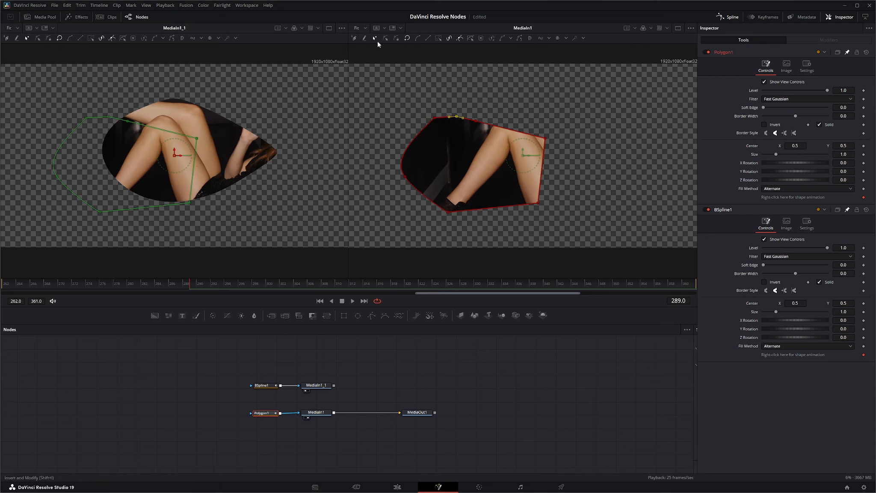
click(434, 120)
mouse_move(434, 125)
mouse_down()
mouse_move(445, 113)
mouse_move(441, 127)
mouse_up()
click(449, 213)
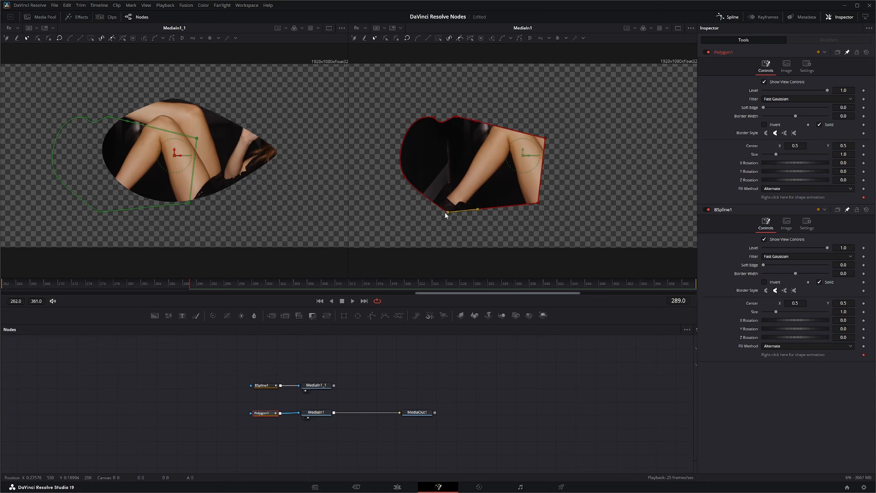
drag(478, 209, 487, 226)
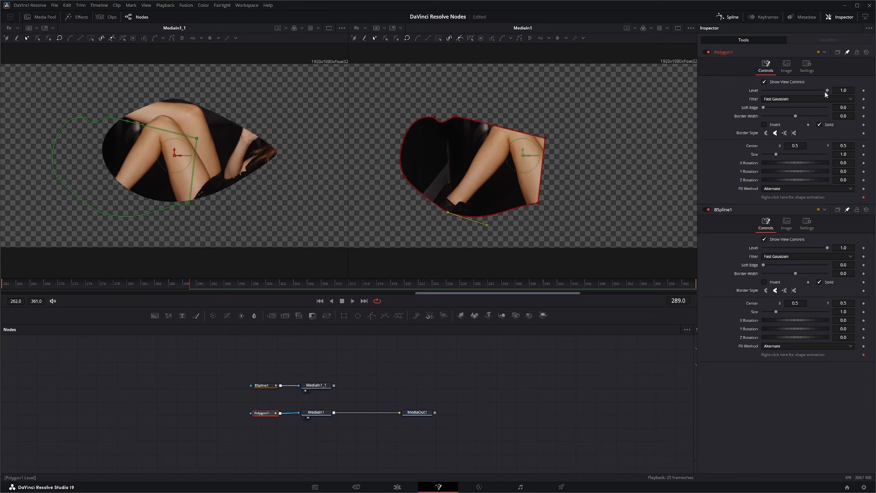
- Reset Polygon1 and BSpline1 to their defaults and draw a new closed five-point BSpline1 mask around the knees in MediaIn1_1
click(866, 52)
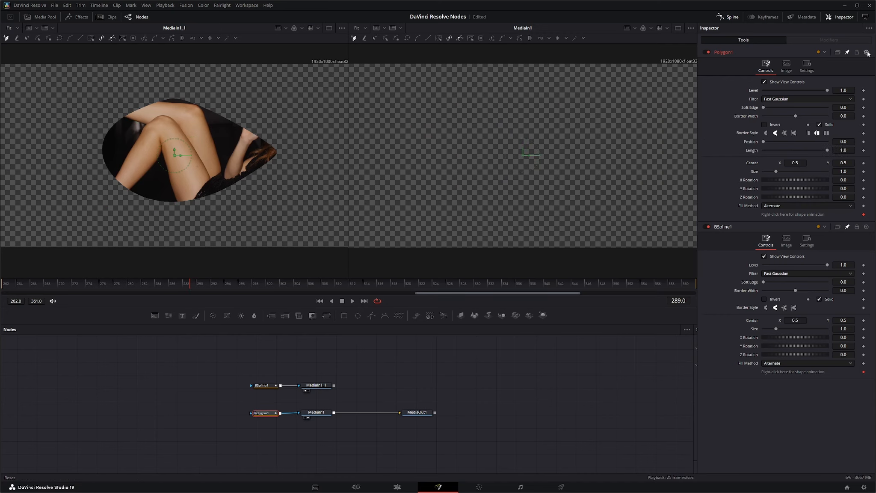
click(867, 228)
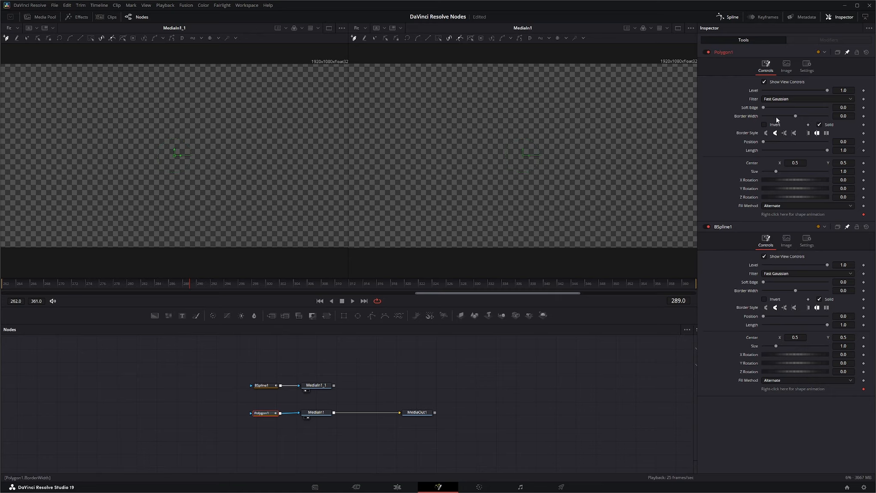
click(268, 386)
click(116, 136)
click(101, 196)
click(233, 208)
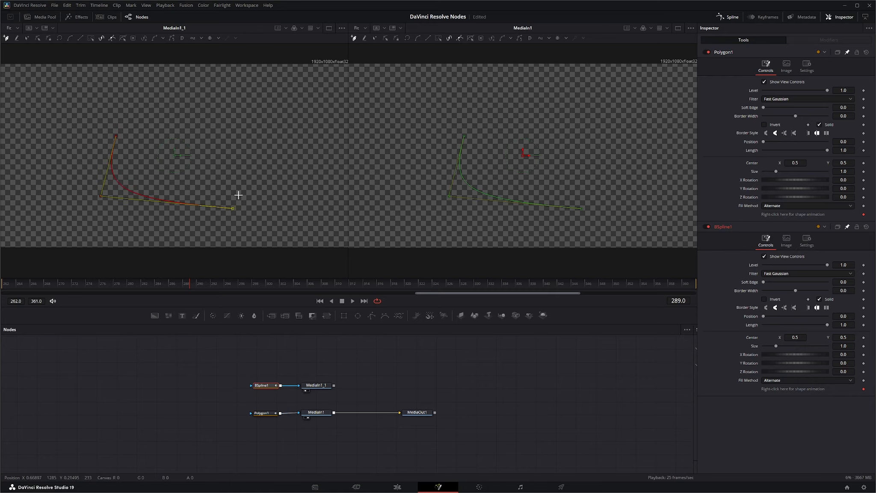
click(228, 123)
click(156, 112)
click(117, 136)
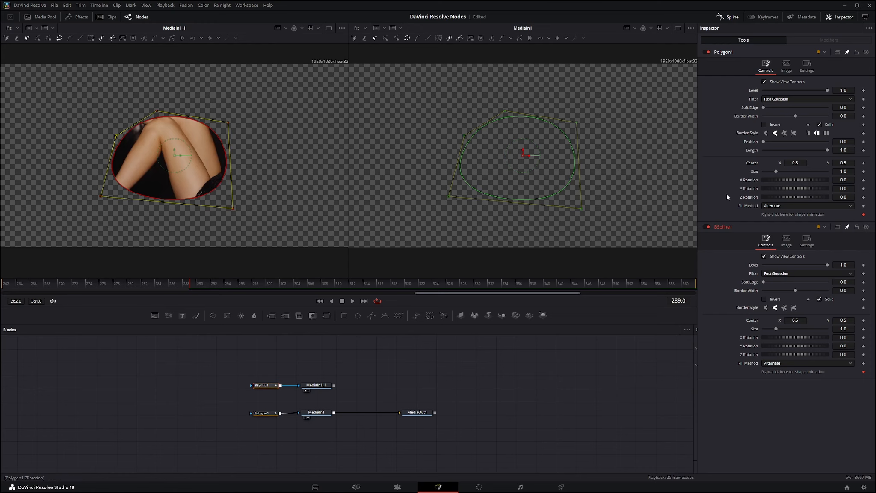
- Turn off Solid for BSpline1 and set its Border Width to 0.034, Length to 0.572 and Position to 0.096
mouse_move(829, 266)
mouse_down()
mouse_move(786, 266)
mouse_move(828, 265)
mouse_move(831, 276)
mouse_move(808, 279)
mouse_move(831, 282)
mouse_up()
mouse_move(765, 283)
mouse_down()
mouse_move(791, 284)
mouse_move(766, 285)
mouse_up()
click(819, 299)
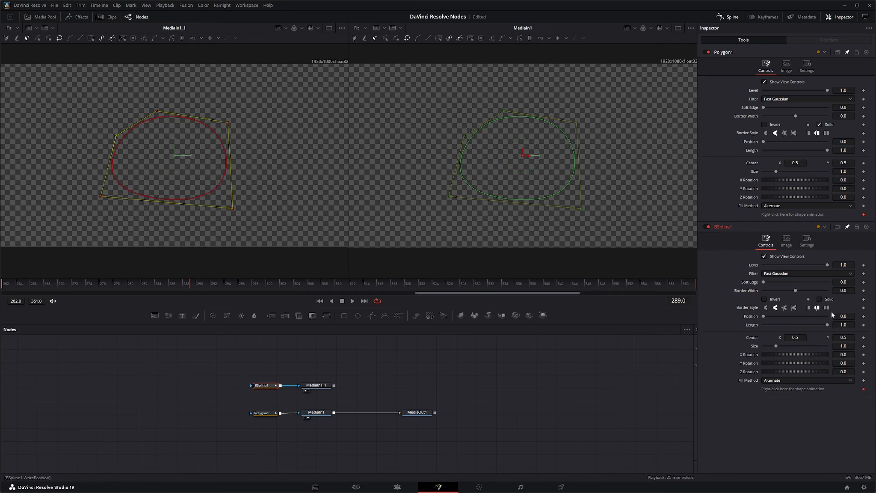
drag(796, 291, 801, 291)
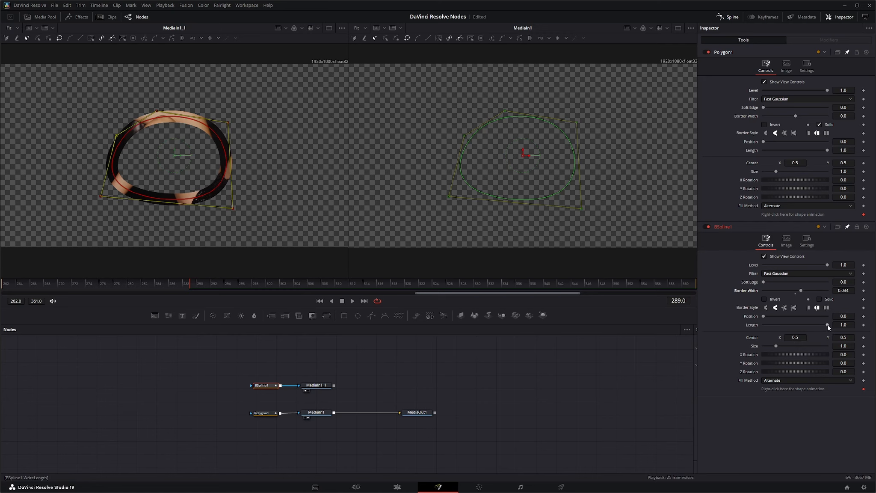
mouse_move(827, 325)
mouse_down()
mouse_move(753, 313)
mouse_move(779, 315)
mouse_move(770, 317)
mouse_up()
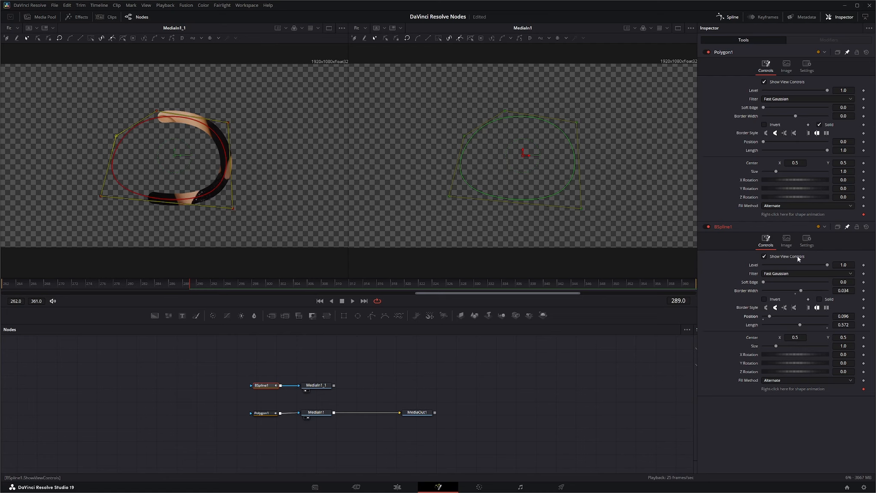
click(765, 257)
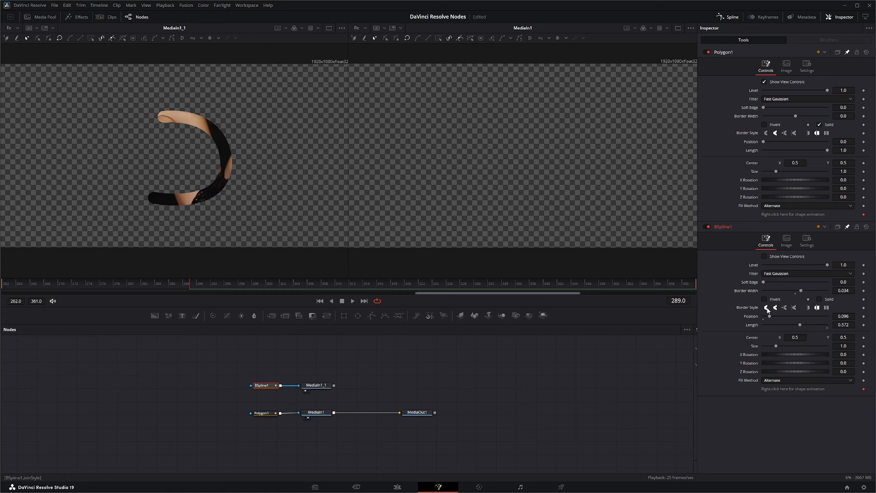
click(764, 256)
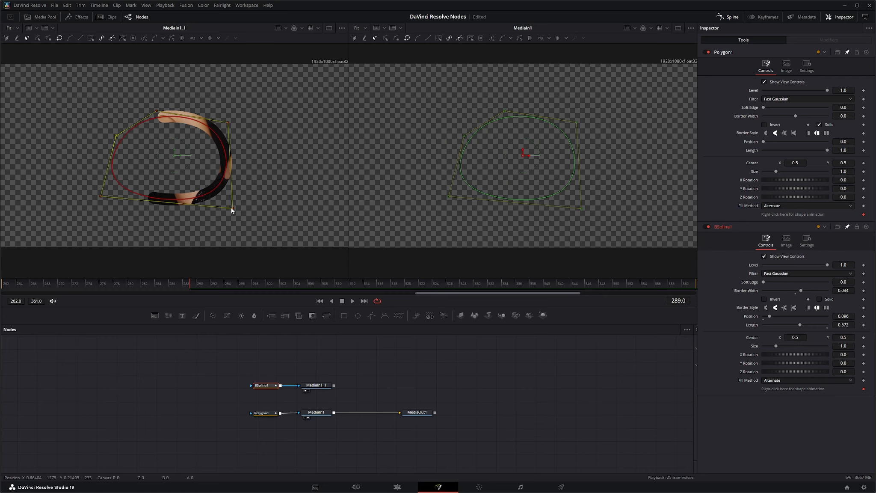
- Add a control point on the lower edge of BSpline1 and increase the weight of its upper corner point to make a sharp corner
mouse_move(232, 209)
mouse_down()
mouse_move(248, 216)
mouse_move(173, 214)
mouse_up()
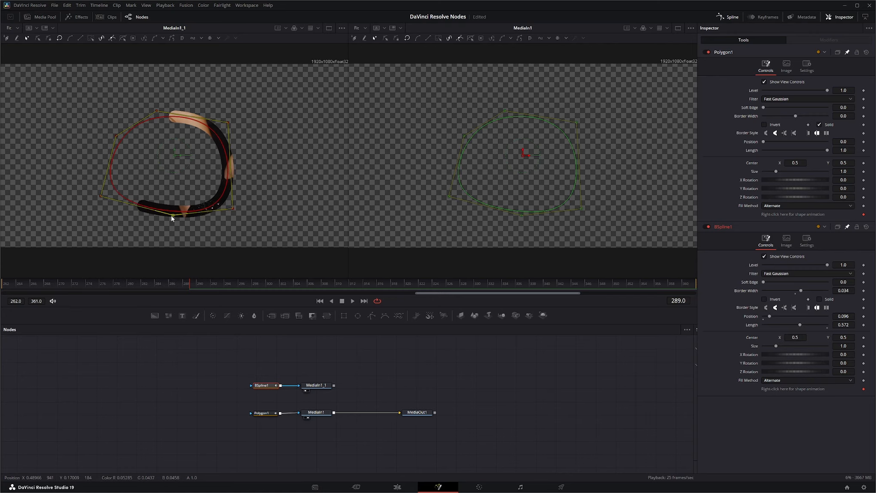
click(228, 123)
key(w)
drag(228, 123, 260, 108)
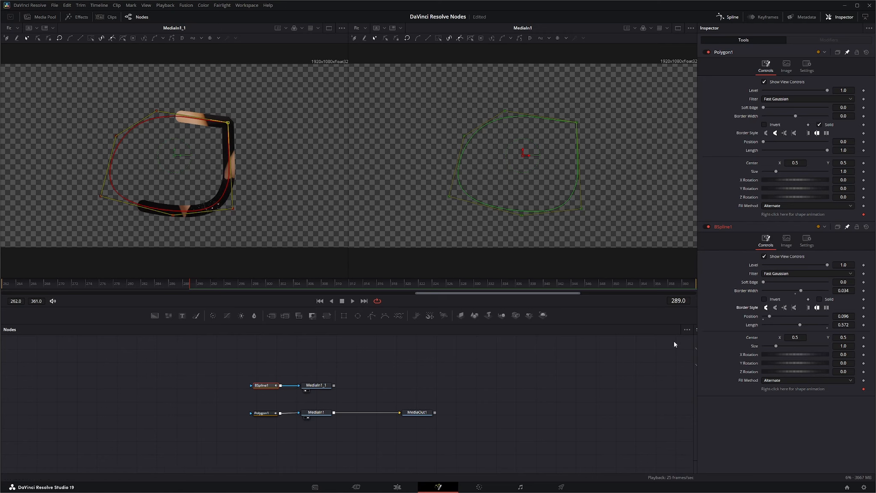
- Compare BSpline1's third and fourth border join styles while stretching the sharp corner outward and pulling the upper edge inward, keeping the third style
click(784, 308)
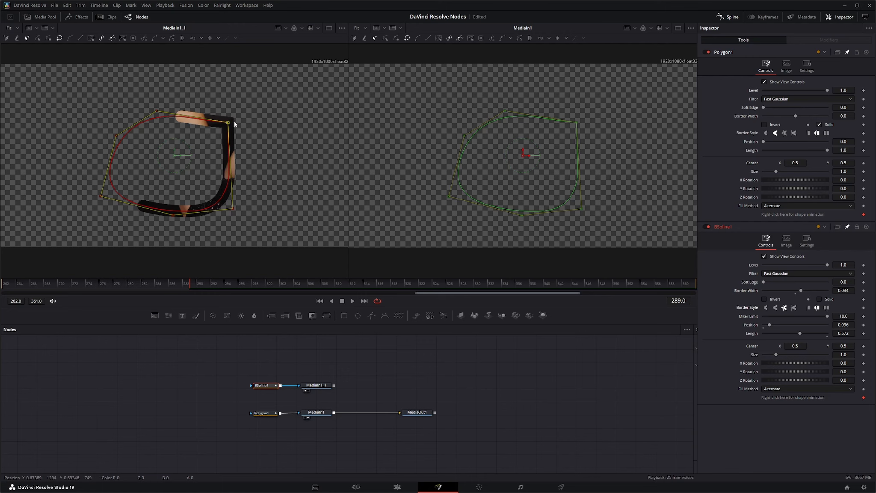
click(794, 308)
drag(228, 124, 329, 88)
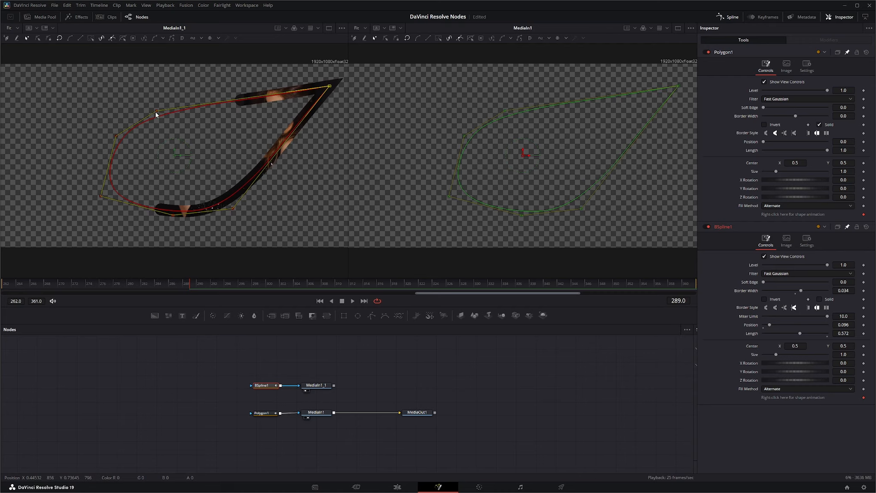
drag(153, 112, 166, 185)
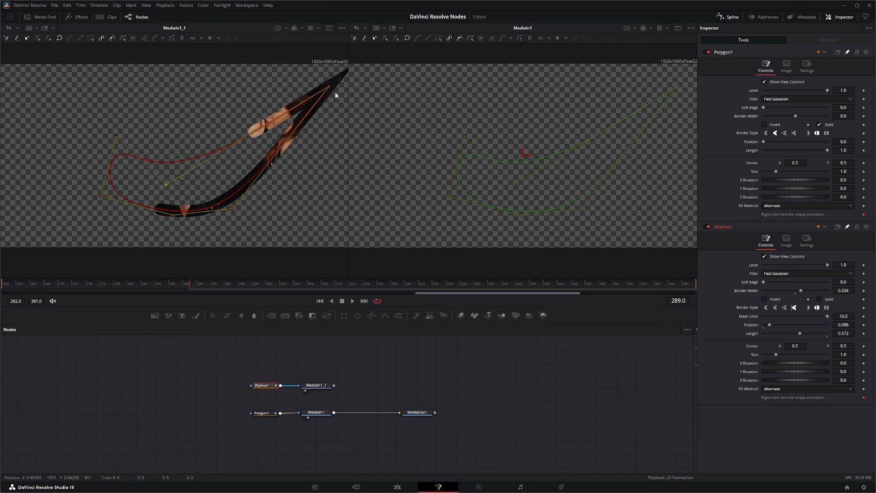
drag(330, 86, 313, 95)
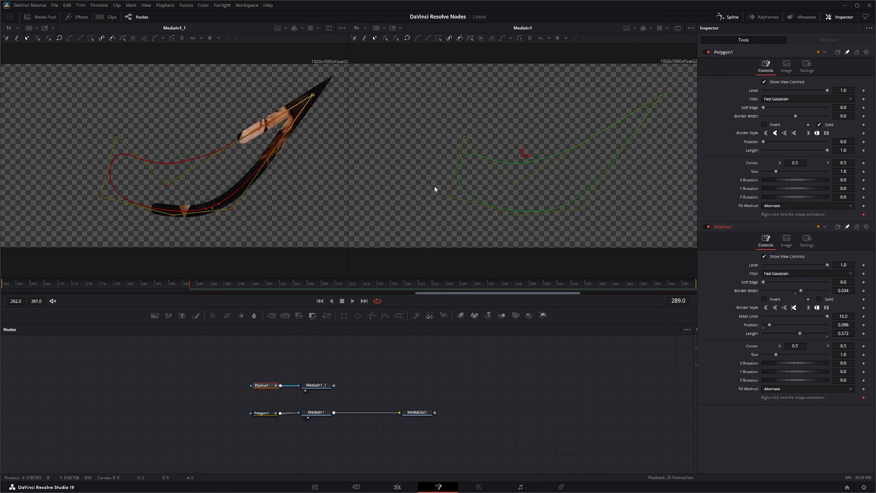
click(785, 308)
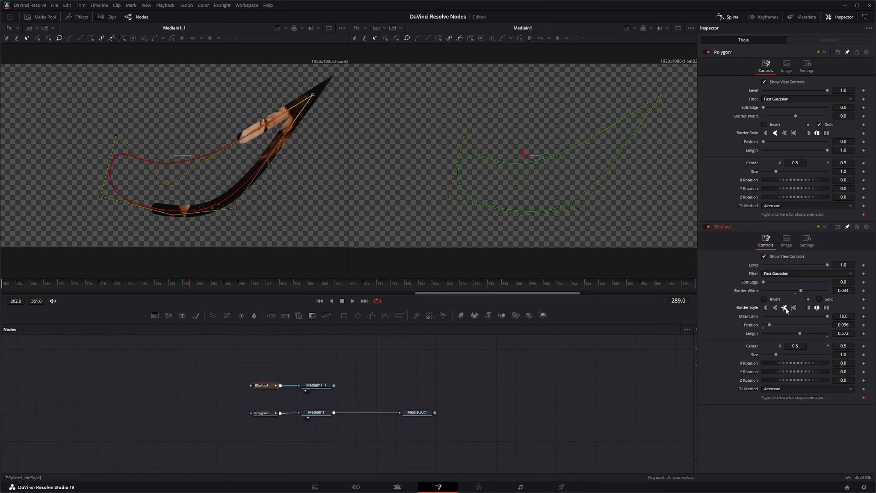
drag(313, 96, 310, 102)
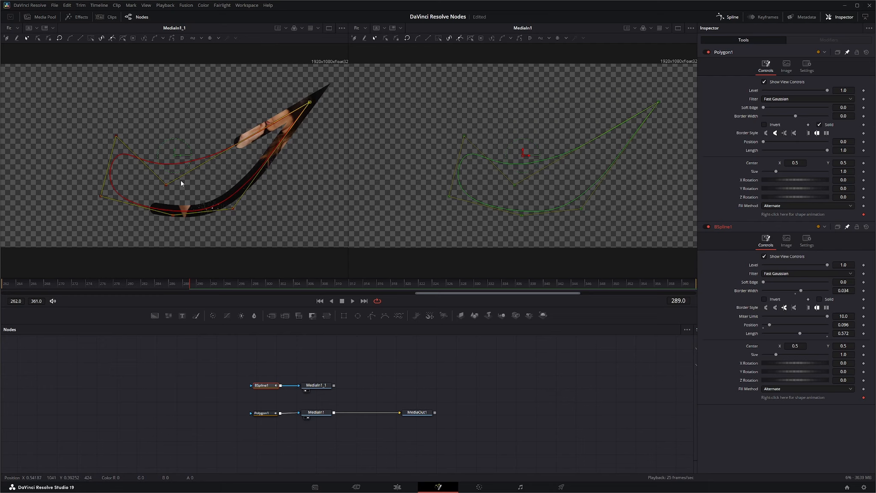
- Switch BSpline1 to the fourth border join style while moving its upper-edge control point below the lower edge and back above the shape
drag(166, 186, 188, 226)
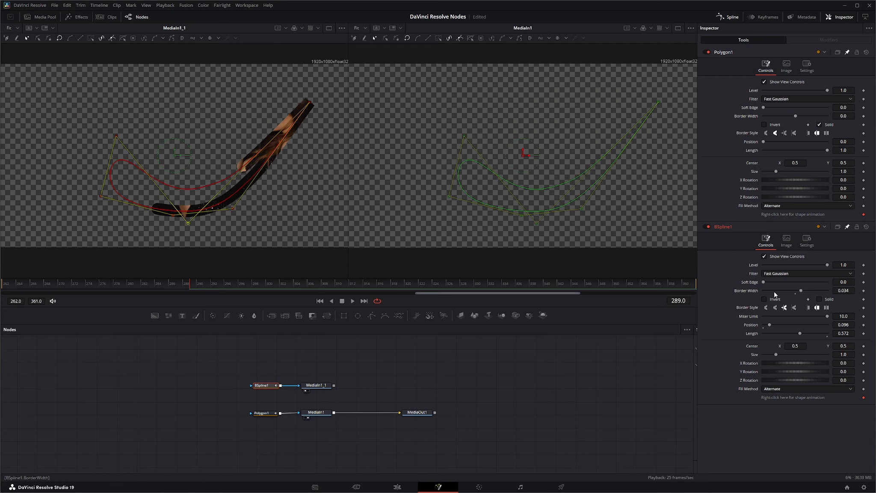
click(793, 307)
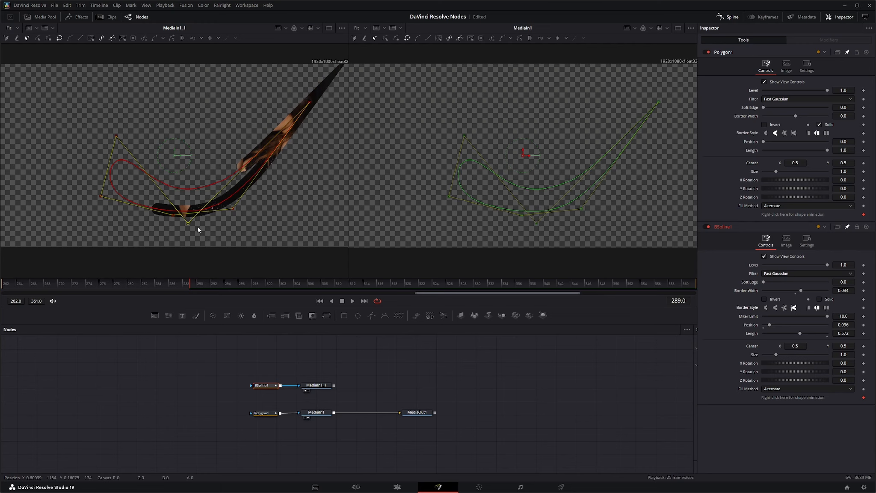
mouse_move(188, 222)
mouse_down()
mouse_move(168, 115)
mouse_move(174, 86)
mouse_up()
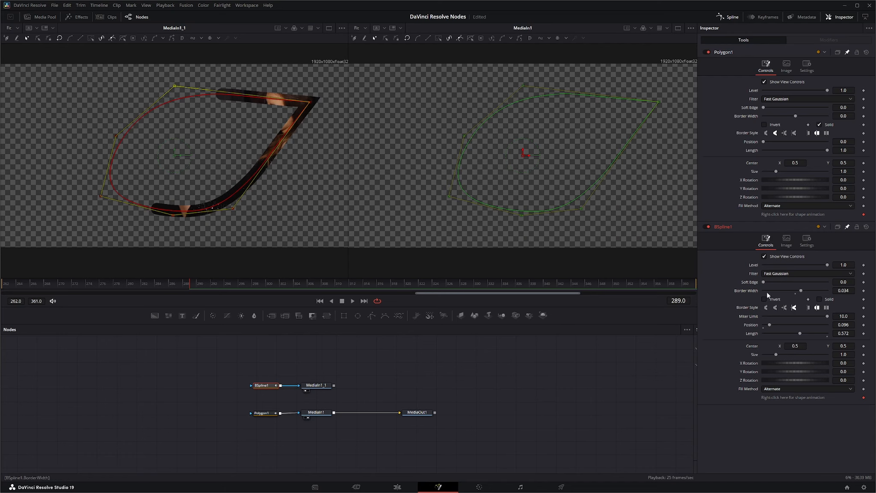
- Compare BSpline1's three border cap styles, then restore its default Border Width and Solid fill
click(808, 308)
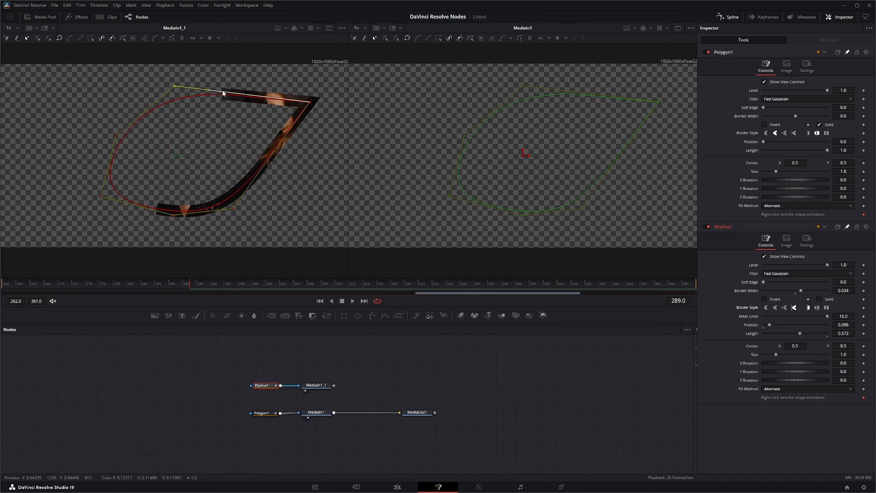
click(817, 307)
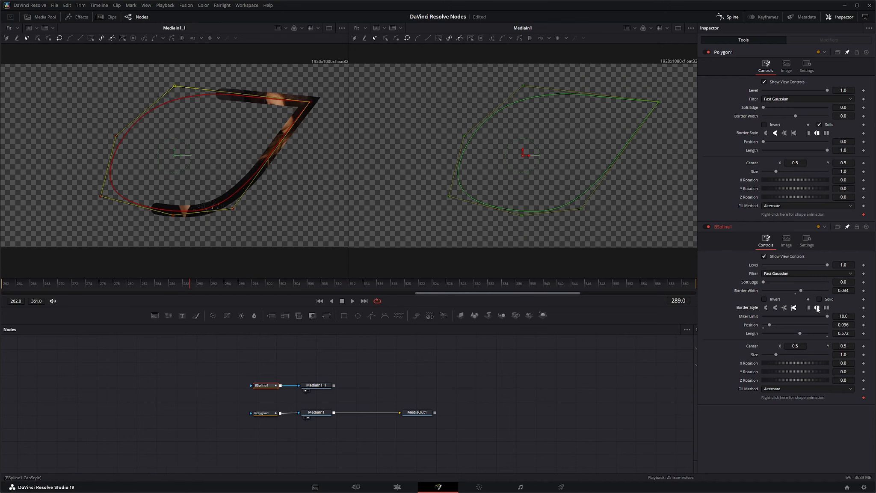
click(827, 308)
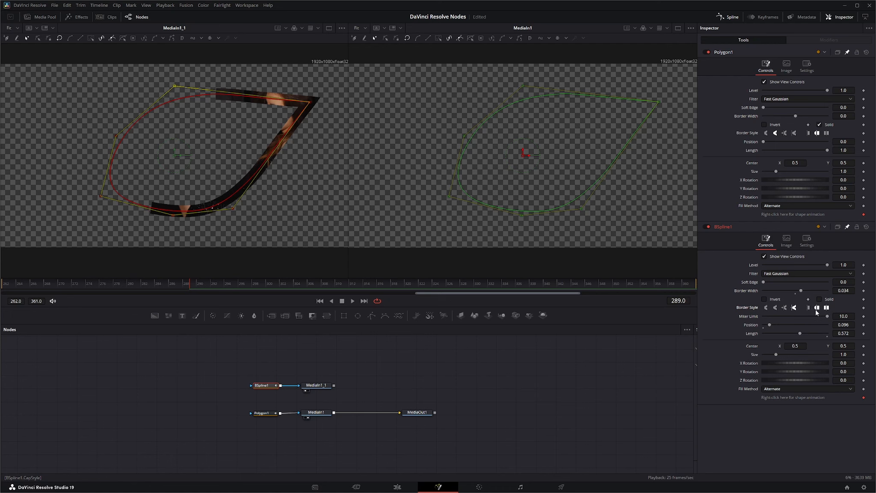
click(809, 308)
click(827, 308)
double_click(745, 290)
click(819, 300)
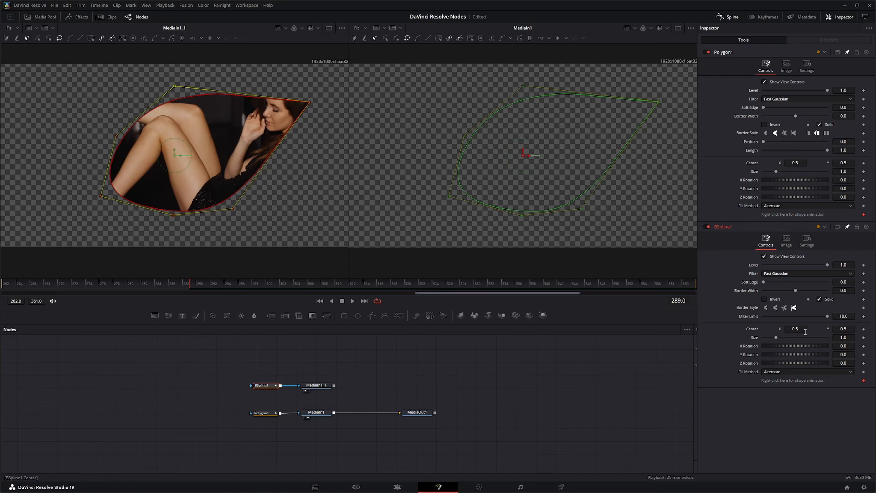
- Transform BSpline1 to Center about 0.512, 0.515, Size 1.07, X Rotation 18.2, Y Rotation 29.1 and Z Rotation -9.1
mouse_move(174, 154)
mouse_down()
mouse_move(188, 157)
mouse_move(179, 152)
mouse_up()
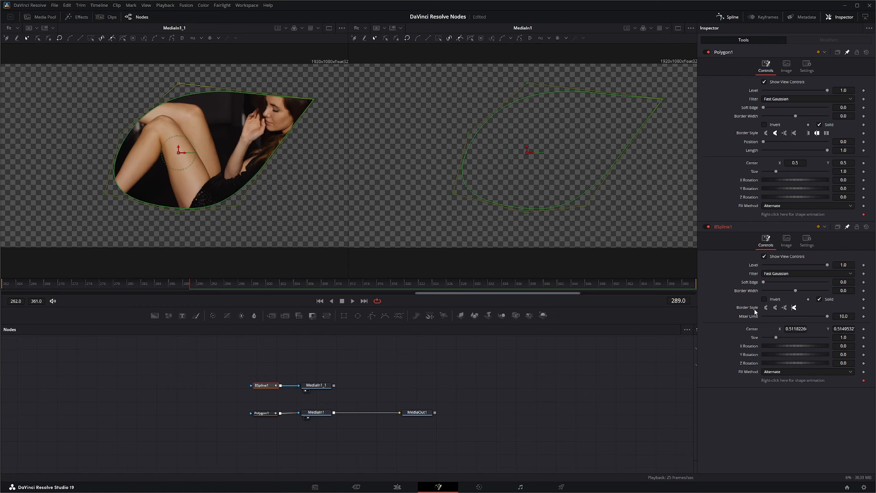
drag(775, 337, 777, 358)
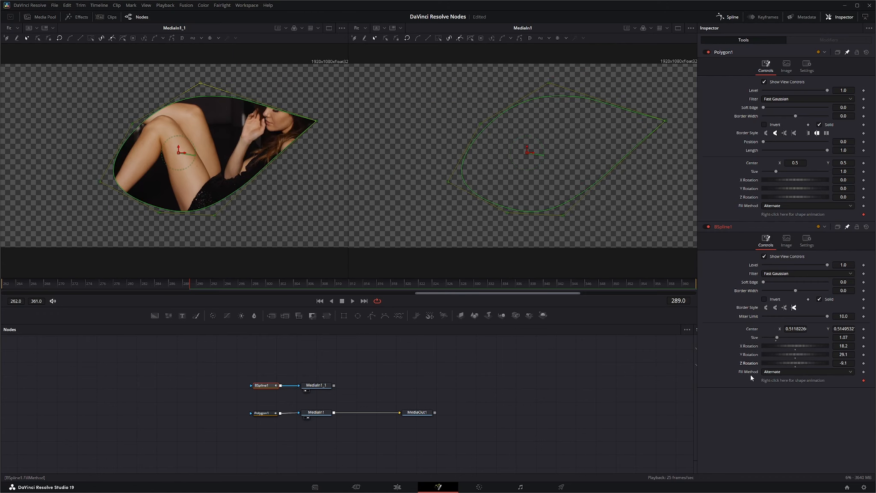
- Draw a closed, self-intersecting Polygon1 mask with many straight segments across MediaIn1, overlapping itself around the legs
click(261, 414)
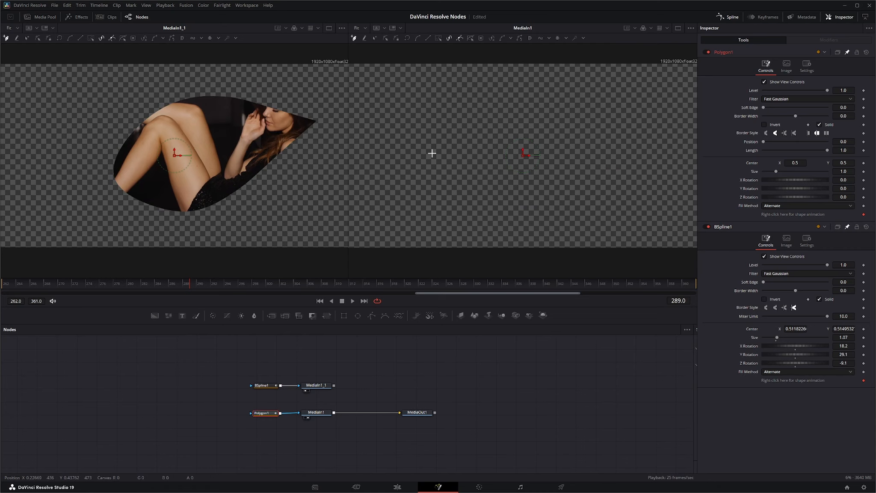
click(436, 117)
click(389, 189)
click(471, 205)
click(513, 212)
click(580, 180)
click(539, 110)
click(482, 140)
click(523, 186)
click(543, 209)
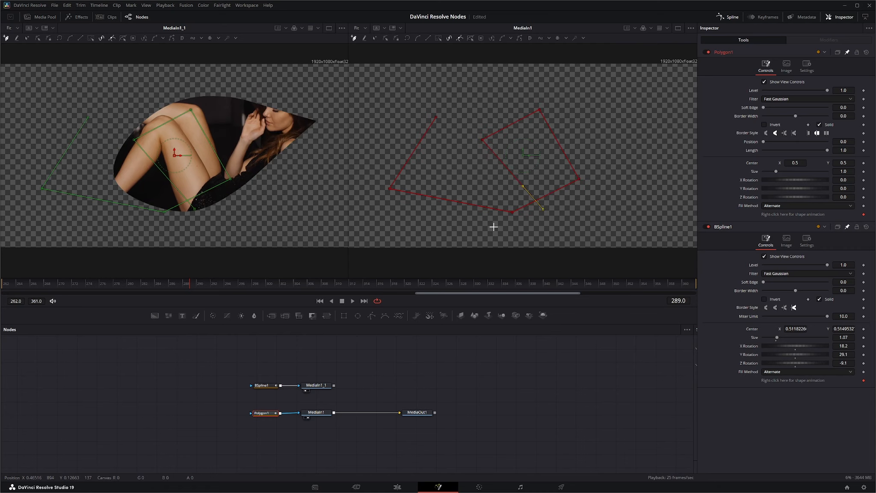
click(493, 227)
click(469, 196)
click(514, 165)
click(536, 150)
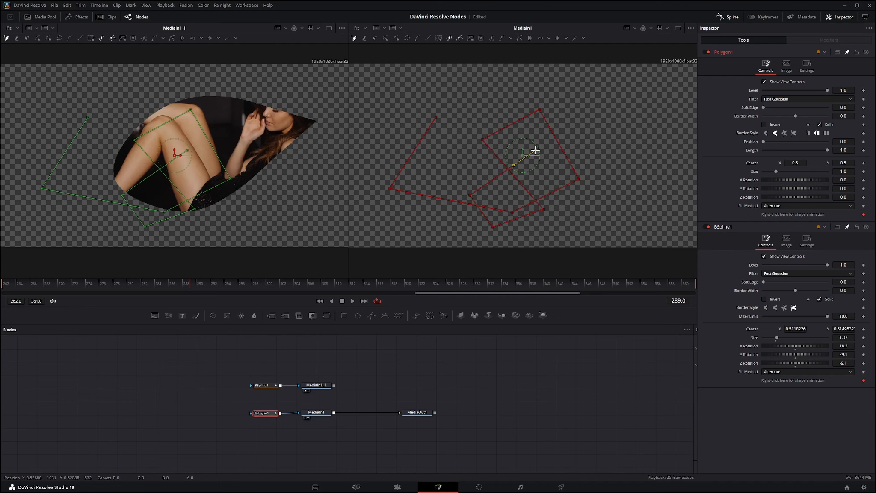
click(471, 144)
click(474, 117)
click(437, 117)
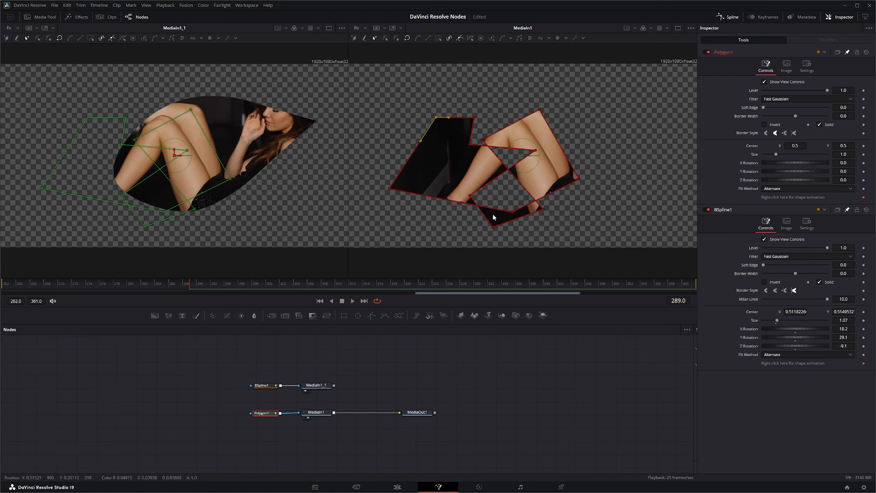
- Compare the Non-zero Winding and Alternate fill methods on Polygon1's overlapping areas, leaving it on Alternate
click(775, 189)
click(782, 205)
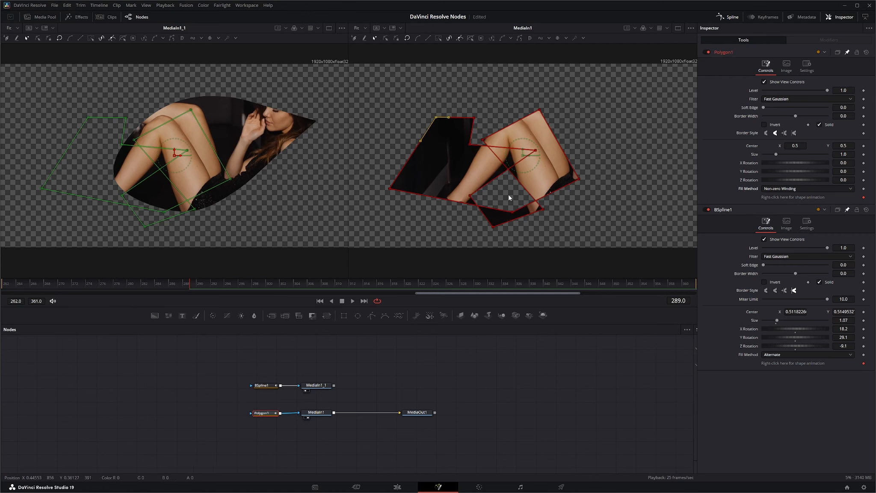
click(773, 190)
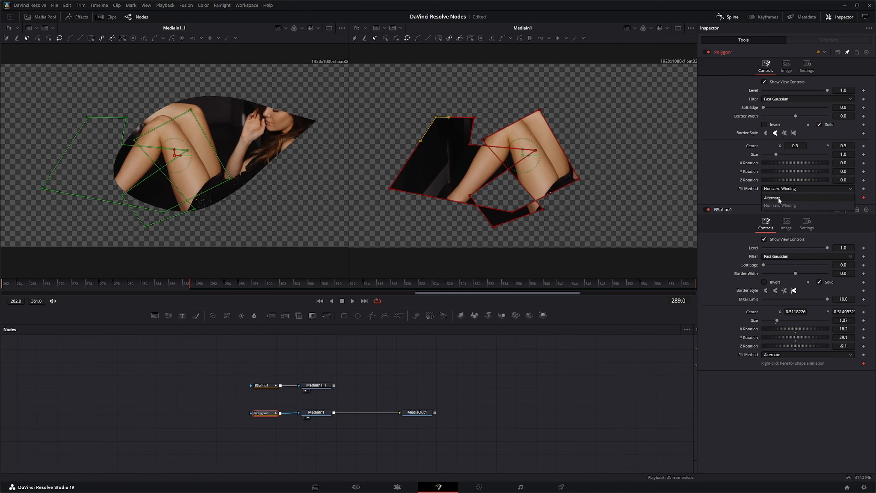
click(778, 199)
click(780, 190)
click(781, 206)
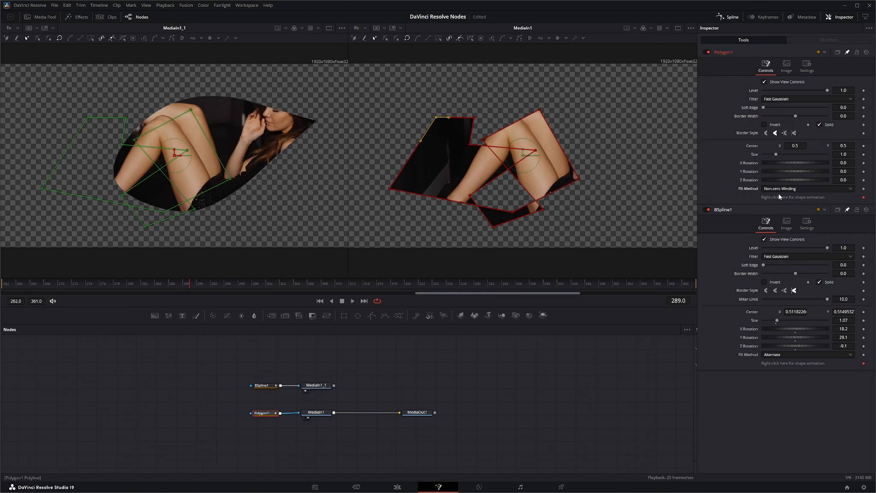
click(779, 190)
click(779, 200)
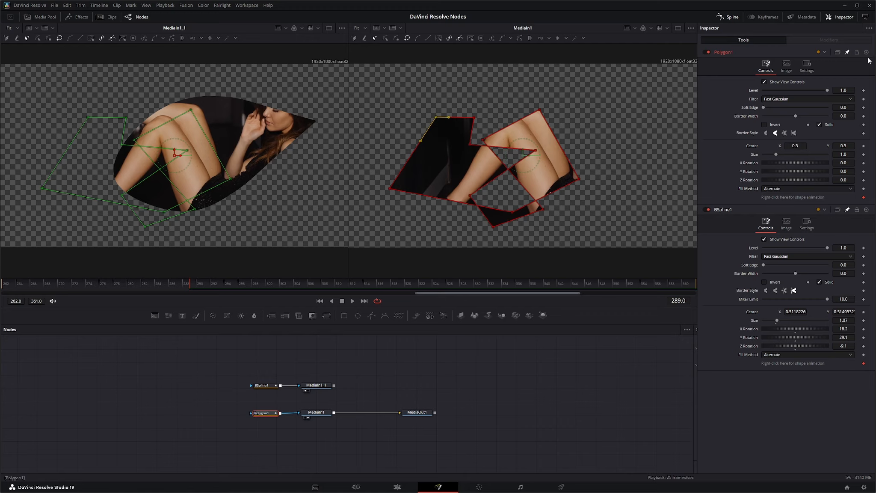
- Reset Polygon1 and BSpline1 to their defaults and draw a closed five-point Polygon1 mask around the knees in MediaIn1 at frame 262
click(867, 52)
click(866, 227)
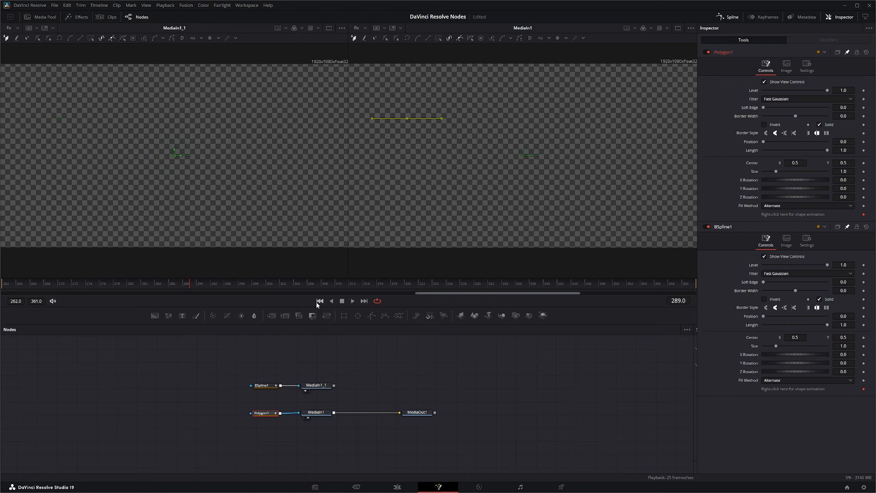
click(389, 193)
click(541, 197)
click(584, 114)
click(491, 95)
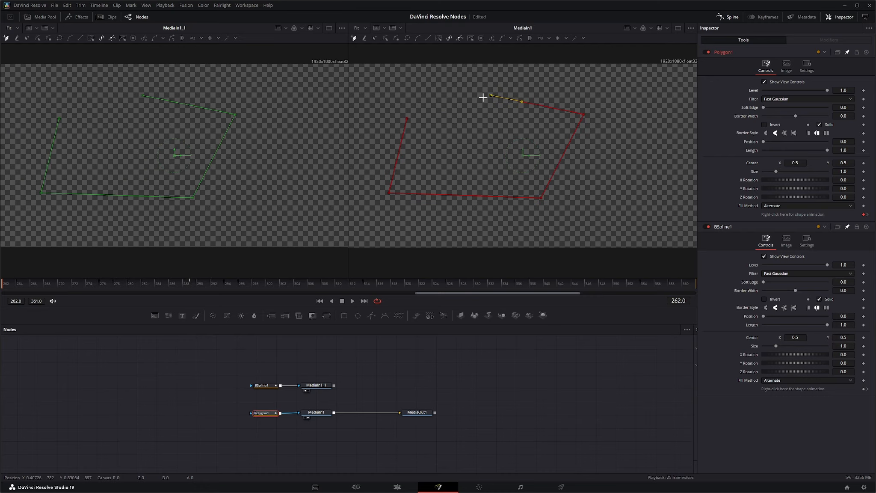
click(407, 119)
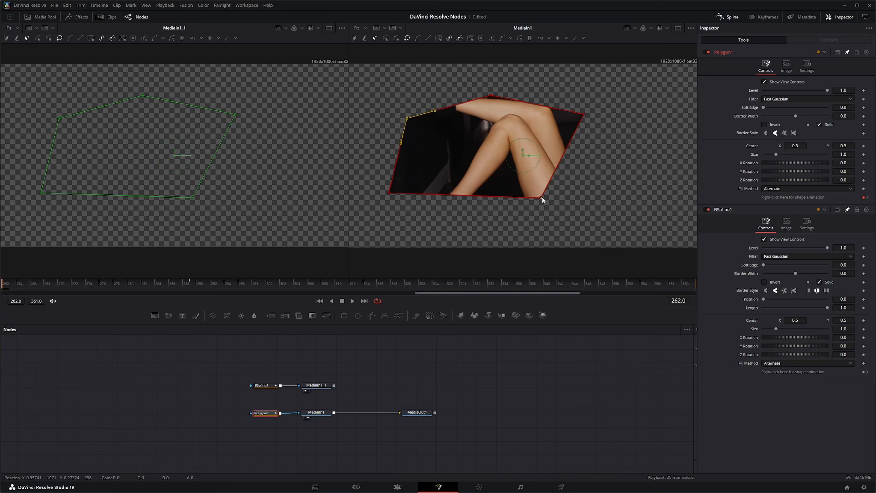
- Animate Polygon1's lower corner near the thighs by moving it outward at frame 262 and inward above the shins at frame 361
drag(541, 198, 608, 224)
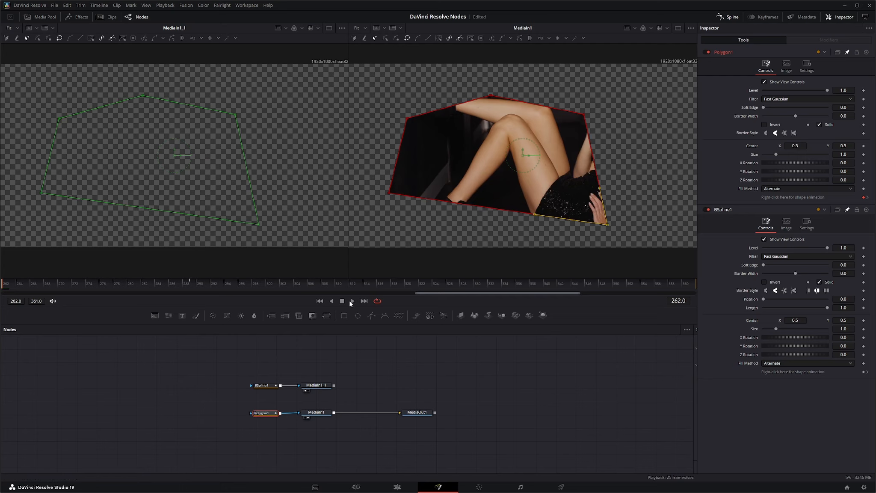
click(364, 301)
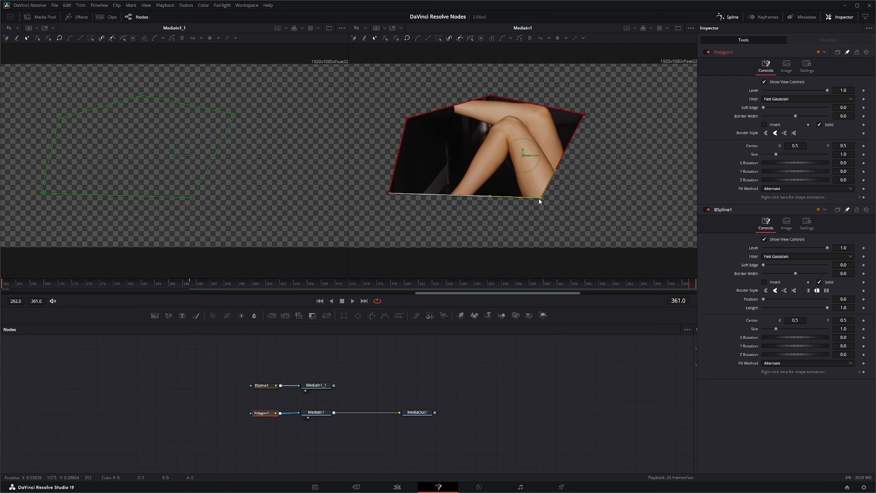
drag(540, 198, 472, 148)
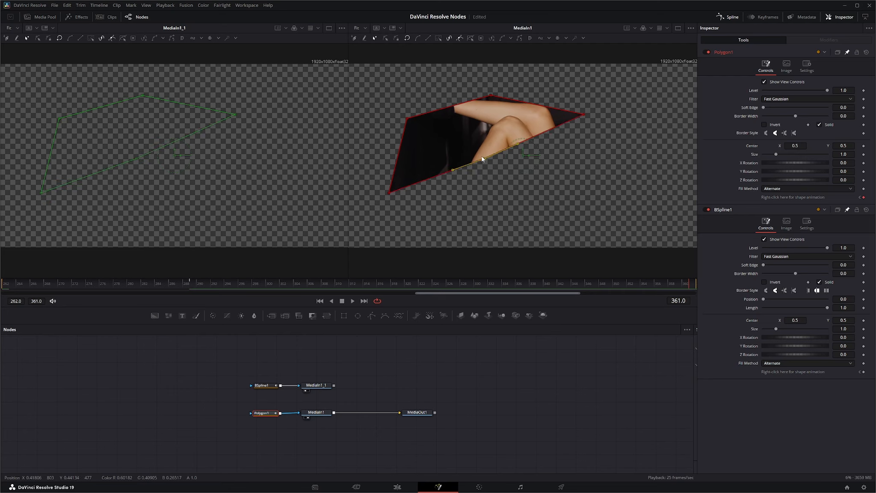
- Play Polygon1's shape animation from the first frame and stop at frame 356
click(320, 301)
click(352, 301)
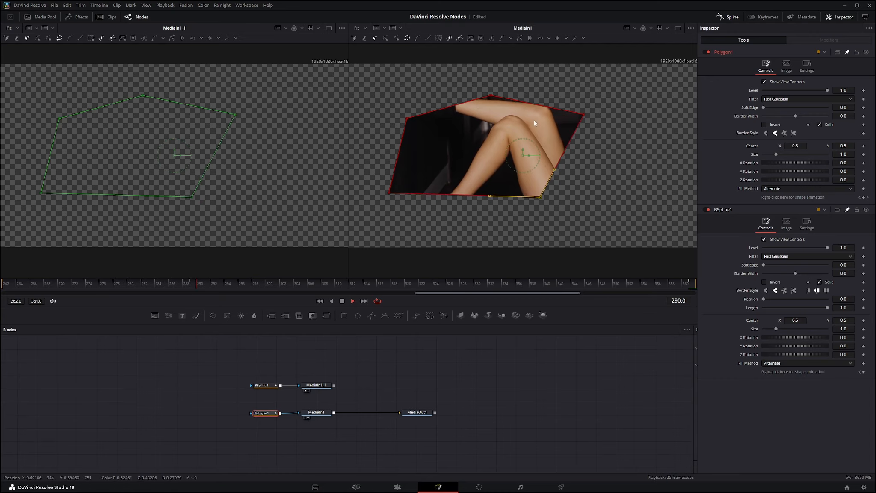
click(342, 300)
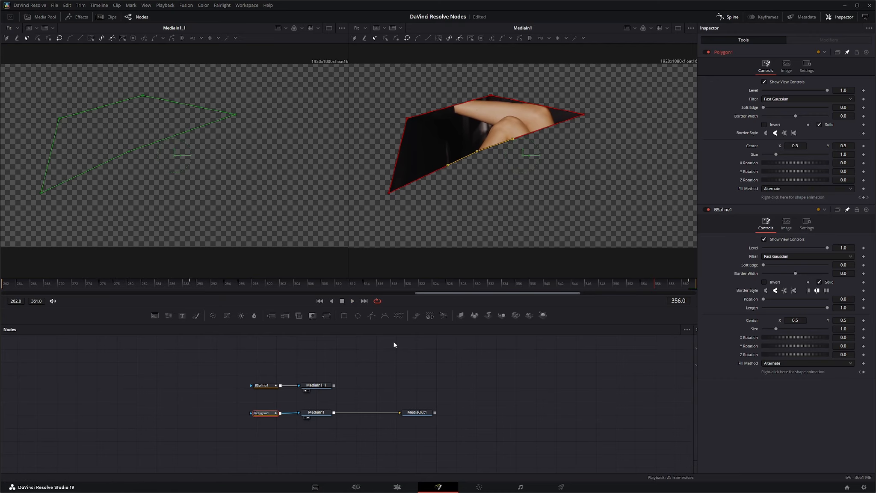
- Examine Polygon1's shape animation options and its keyframe curve in the Spline editor, then hide the editor again
right_click(791, 199)
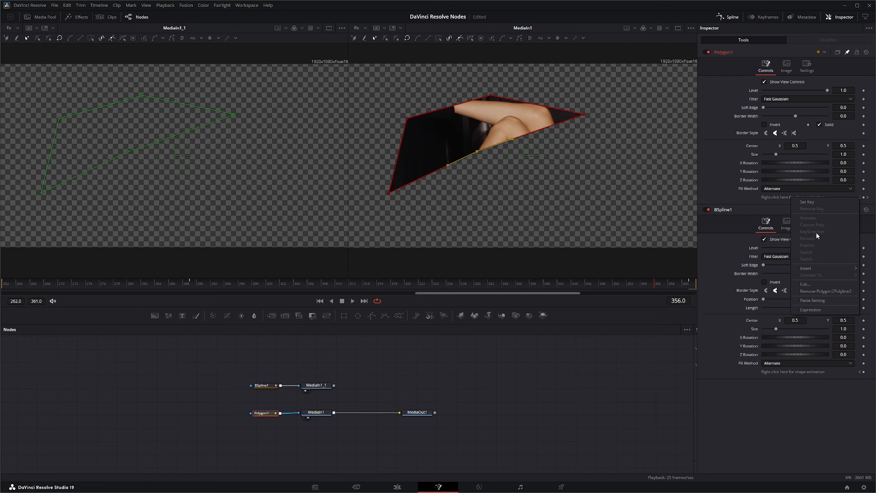
click(756, 195)
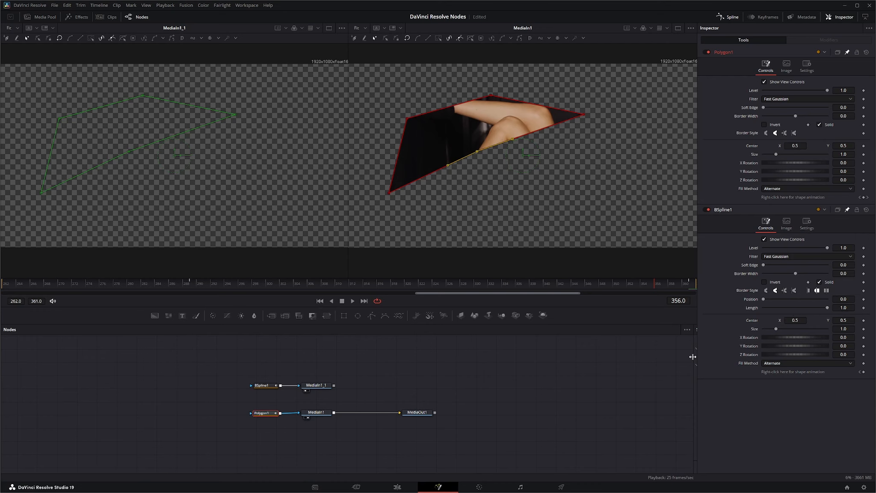
drag(694, 357, 374, 371)
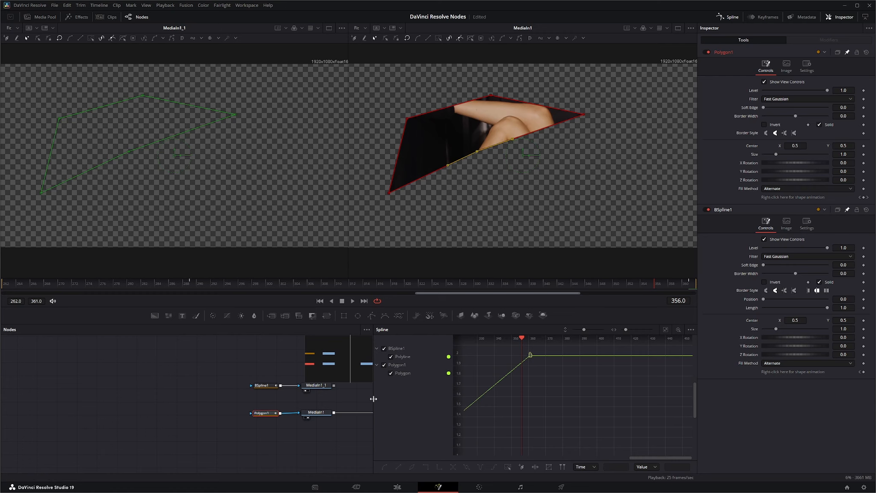
drag(374, 399, 693, 387)
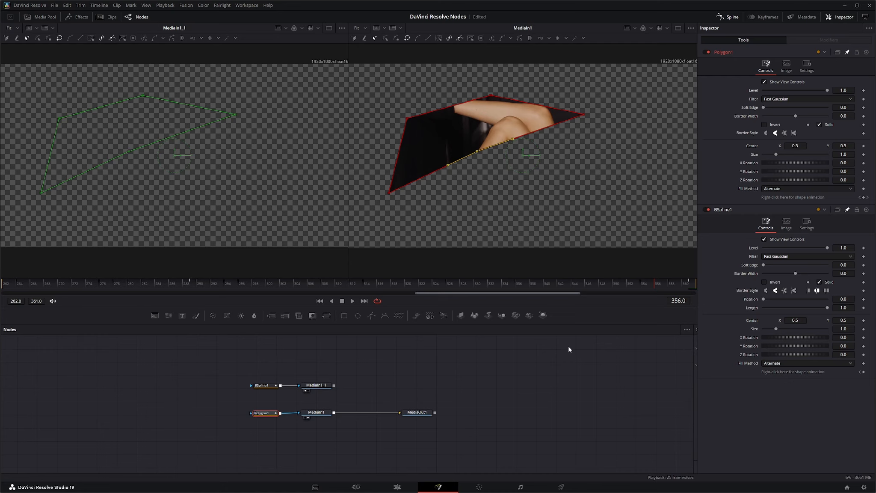
- Add a shape keyframe at frame 356 by moving Polygon1's inner lower corner outward, and return to the first frame
drag(478, 152, 571, 208)
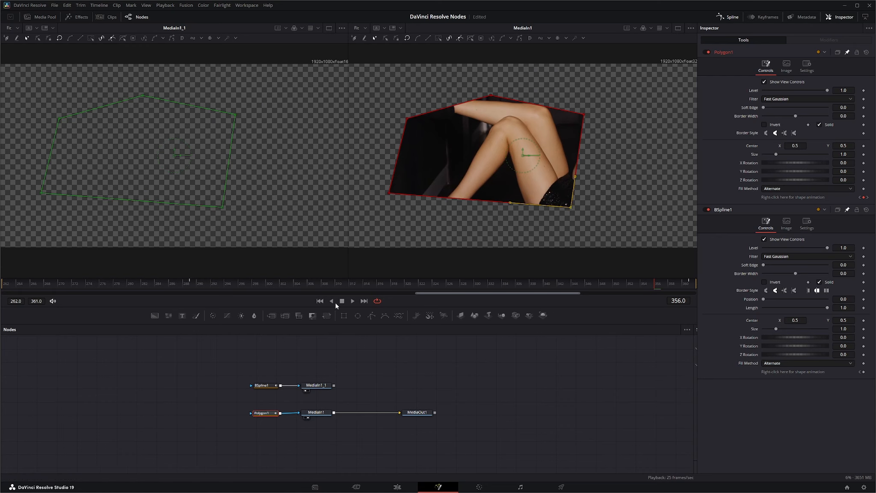
click(320, 302)
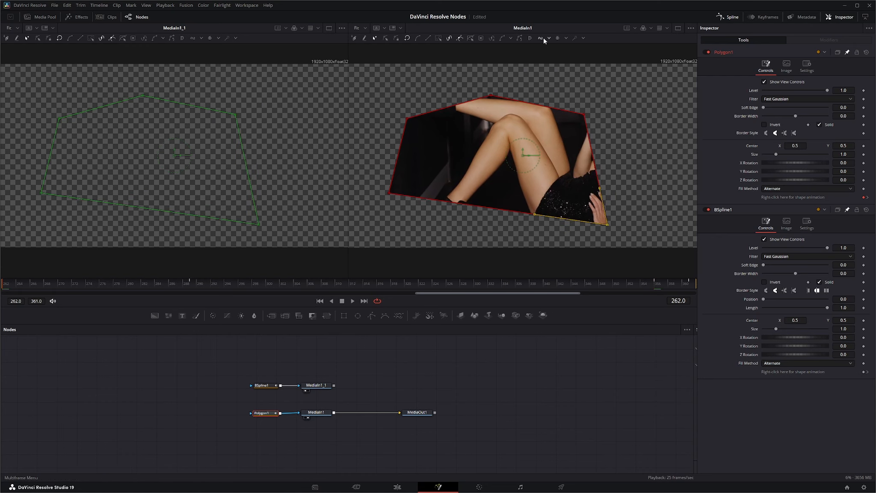
- Reset Polygon1 to its defaults and draw a new closed four-sided mask around the legs in MediaIn1 at frame 262
click(866, 52)
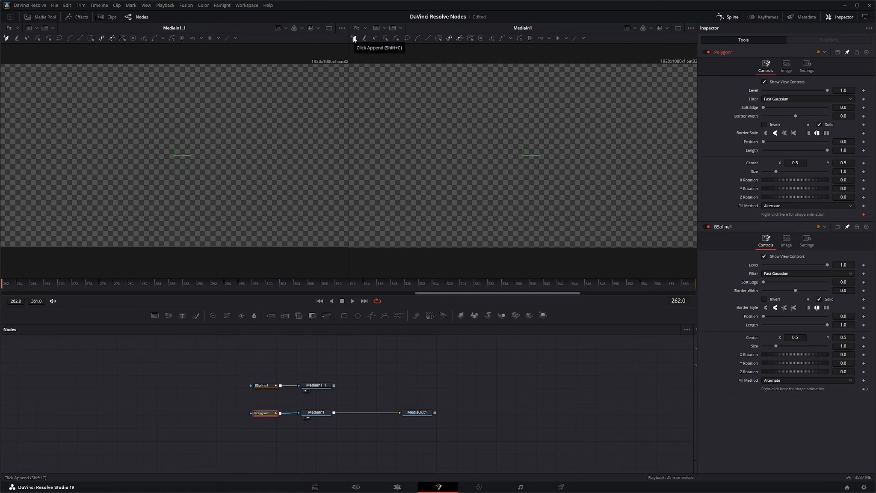
click(385, 116)
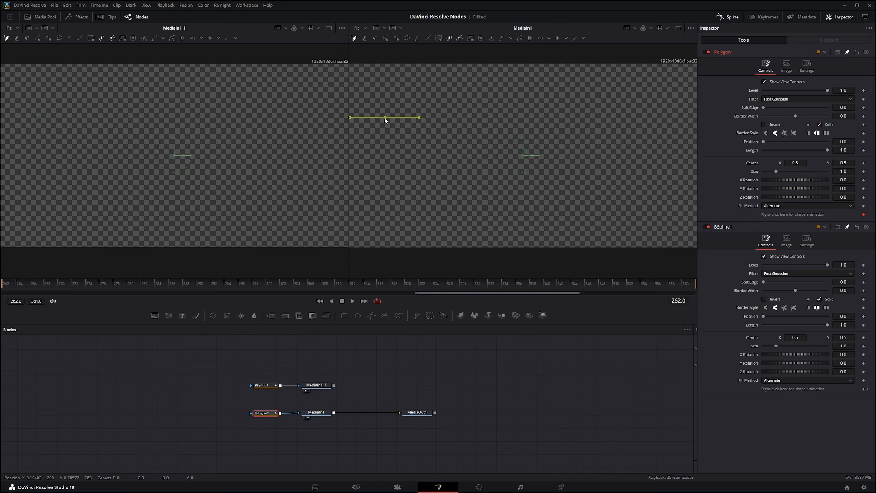
click(405, 178)
click(581, 181)
click(561, 127)
click(552, 99)
click(385, 118)
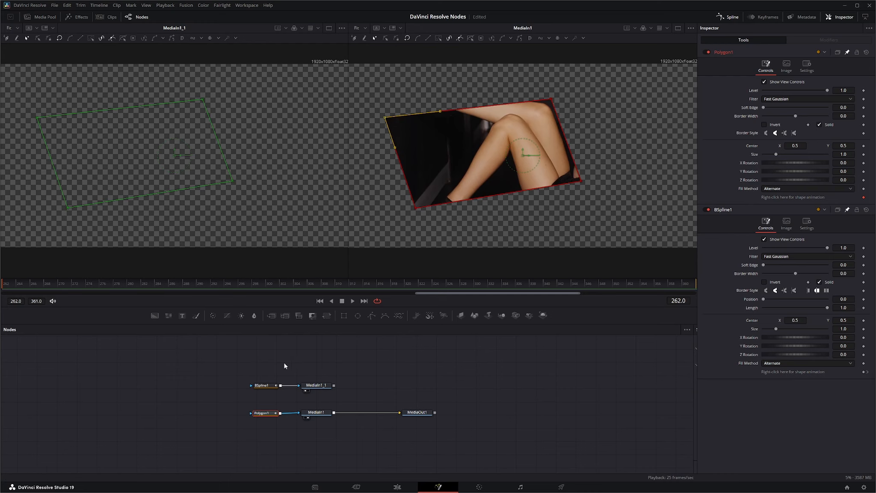
- Draw a freehand rounded BSpline1 mask around the legs in MediaIn1_1 and close the shape
click(262, 385)
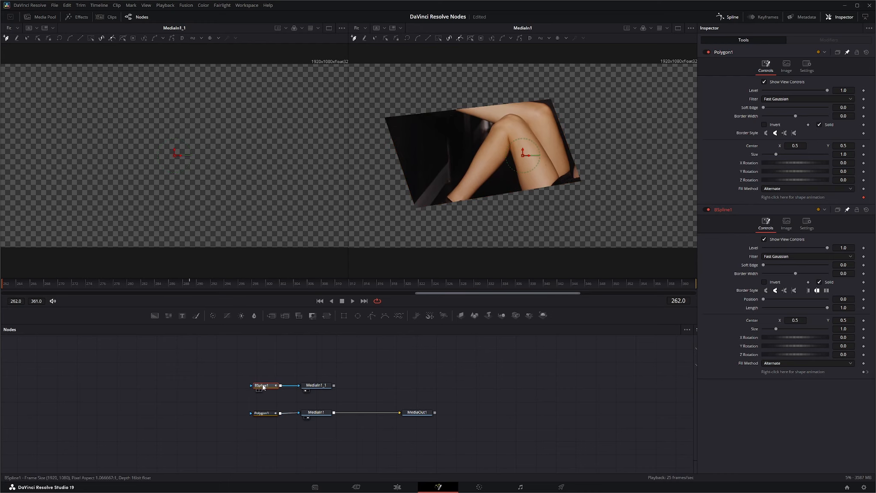
click(364, 38)
mouse_move(137, 110)
mouse_down()
mouse_move(111, 136)
mouse_move(110, 167)
mouse_move(132, 189)
mouse_move(190, 202)
mouse_move(236, 159)
mouse_move(221, 104)
mouse_up()
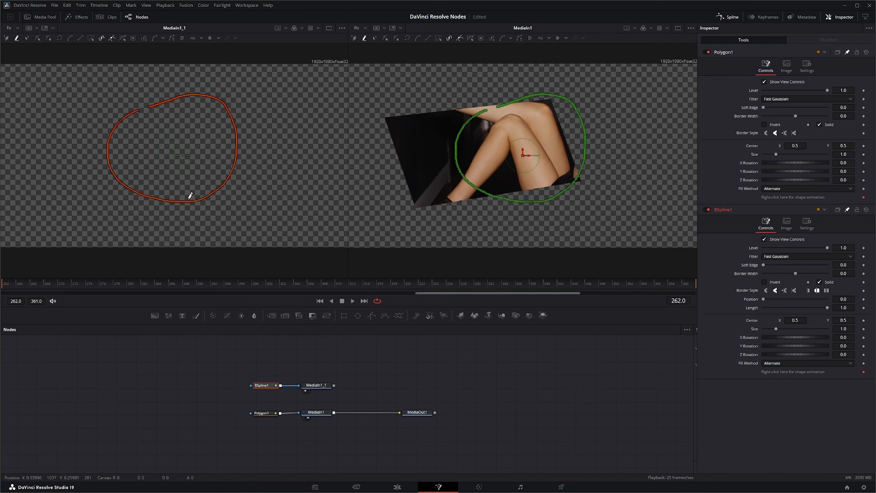
click(408, 37)
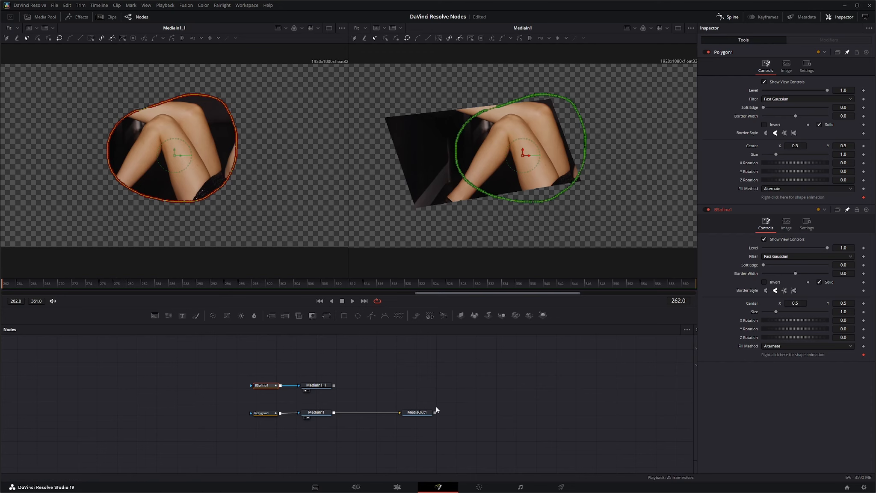
- Insert a point on Polygon1's upper edge, pull it upward, and curve the upper-left corner outward with its handle
click(265, 414)
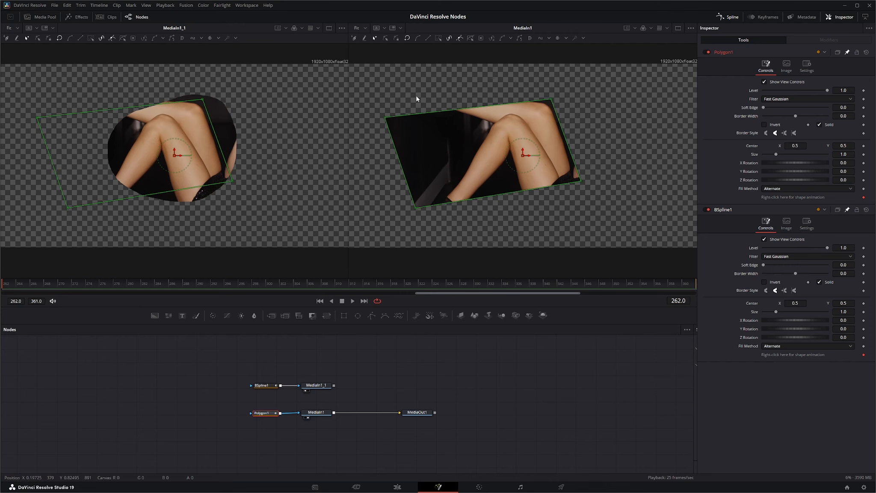
click(461, 111)
drag(462, 110, 455, 90)
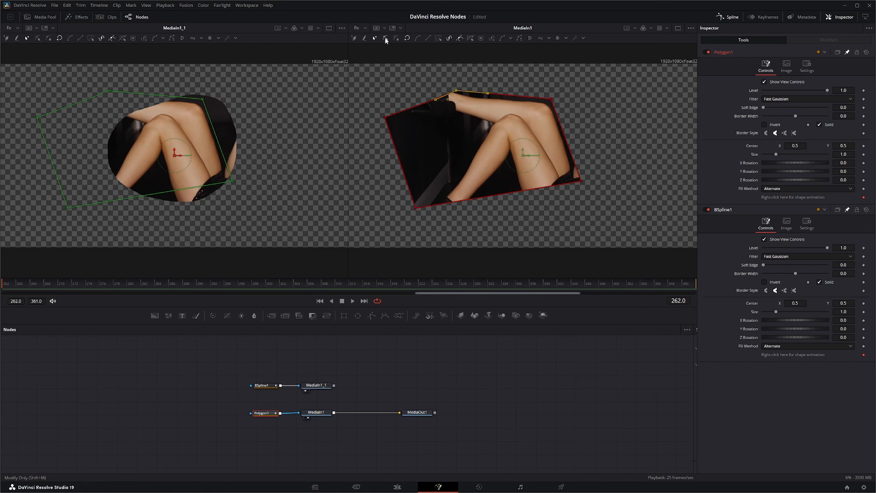
click(410, 110)
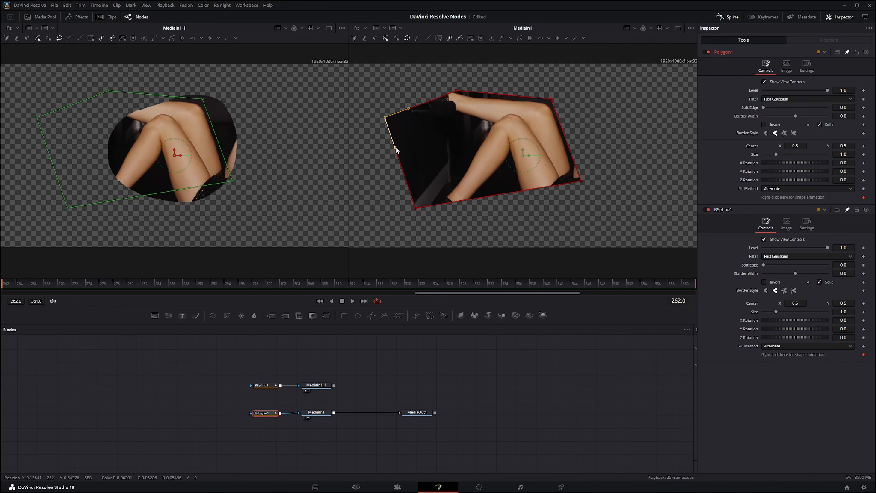
mouse_move(395, 148)
mouse_down()
mouse_move(378, 149)
mouse_move(404, 141)
mouse_move(386, 153)
mouse_up()
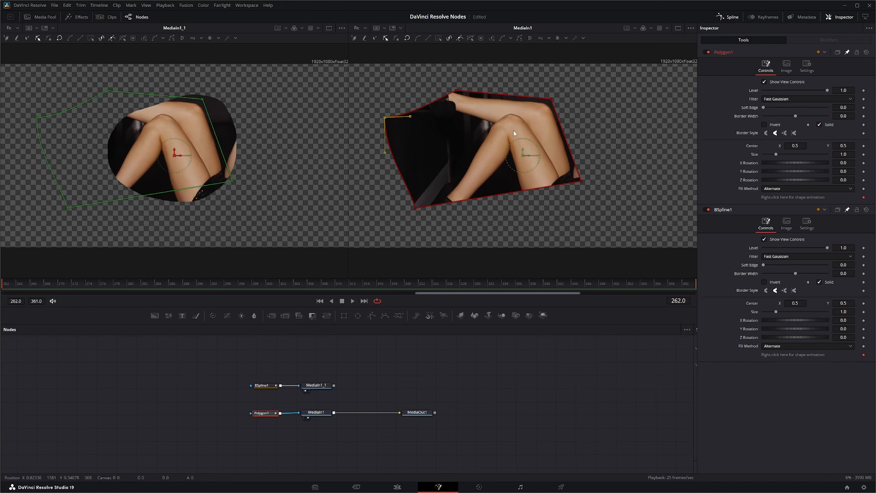
- Switch Polygon1 to Done mode and back to Modify Only, and lower the added point to the upper edge's original line
click(396, 38)
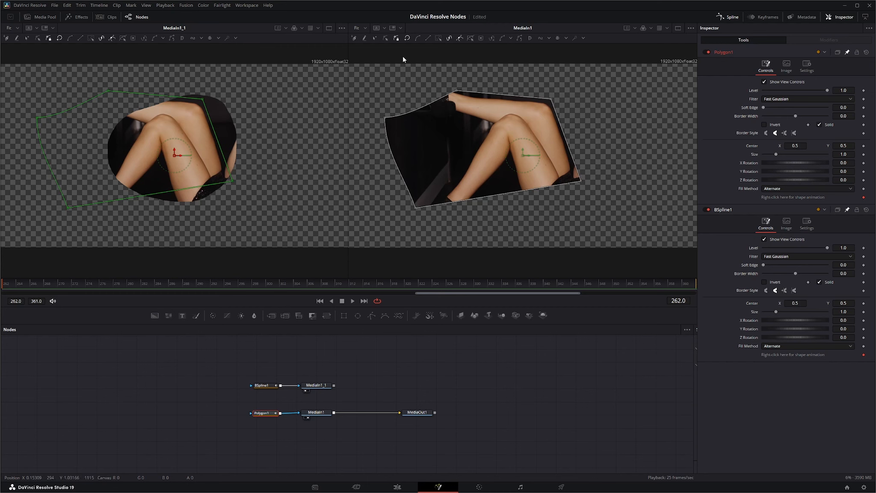
click(386, 39)
drag(451, 92, 456, 110)
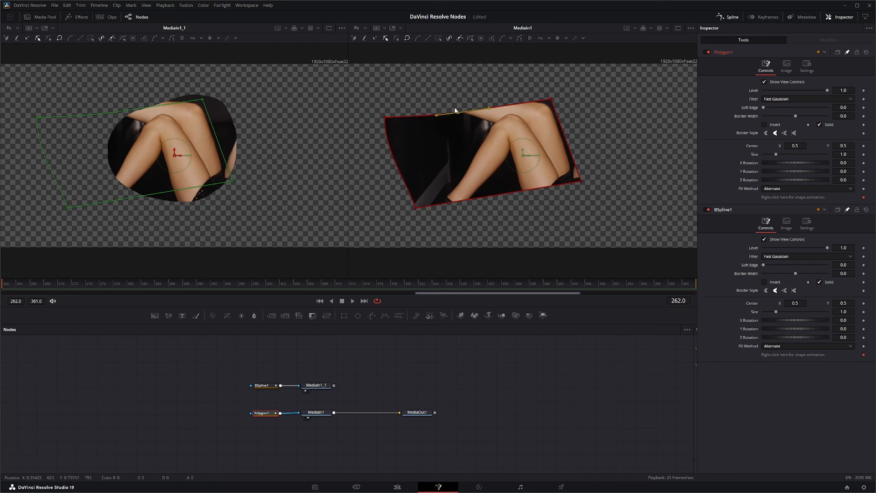
- Smooth Polygon1's upper-left corner and convert it back to linear
click(417, 39)
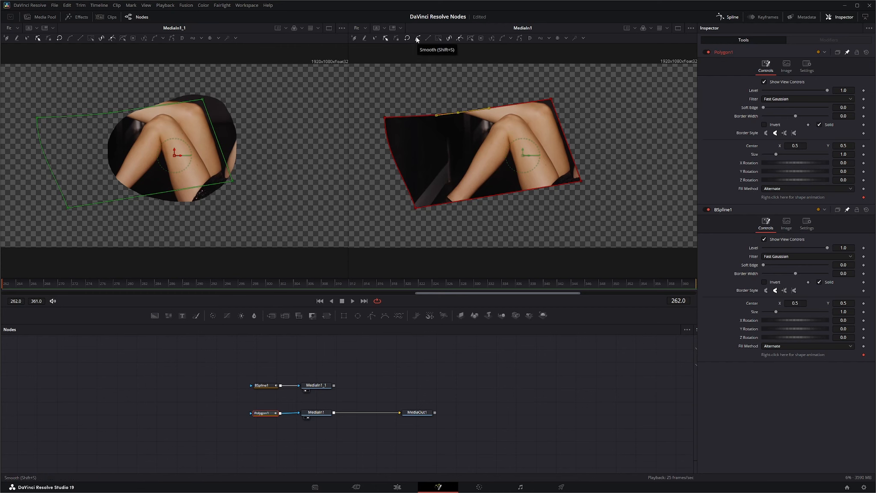
click(385, 117)
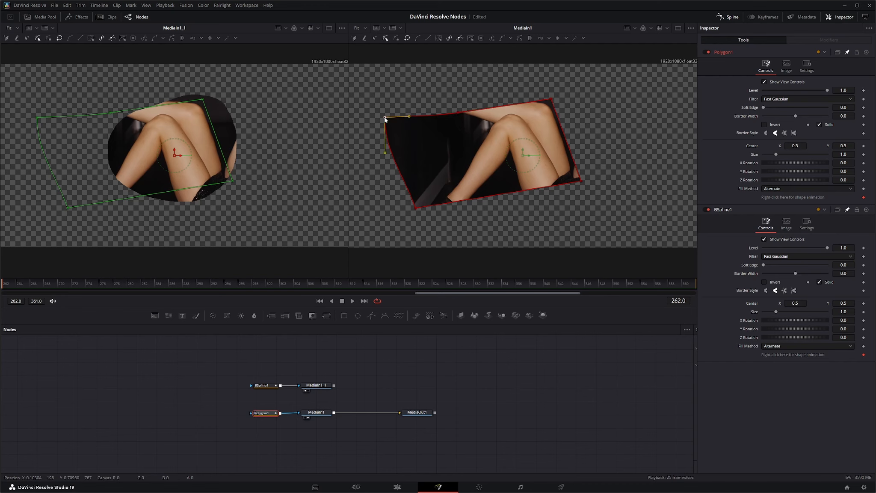
click(418, 38)
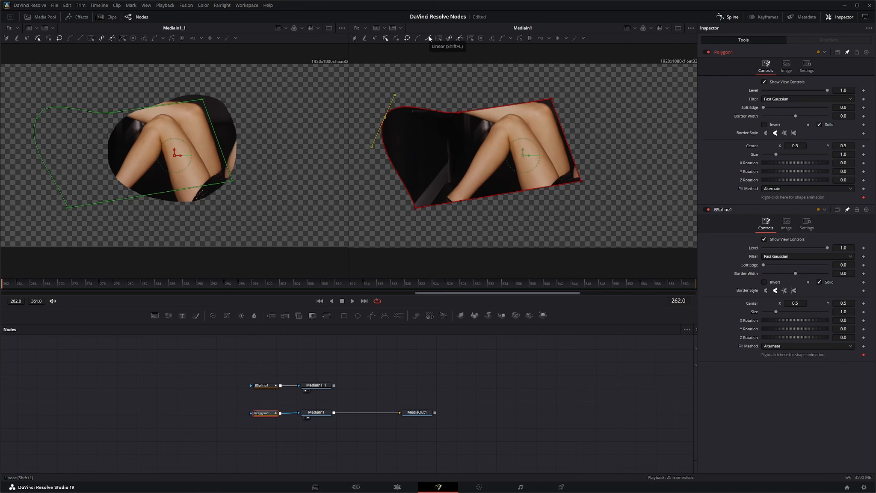
click(429, 38)
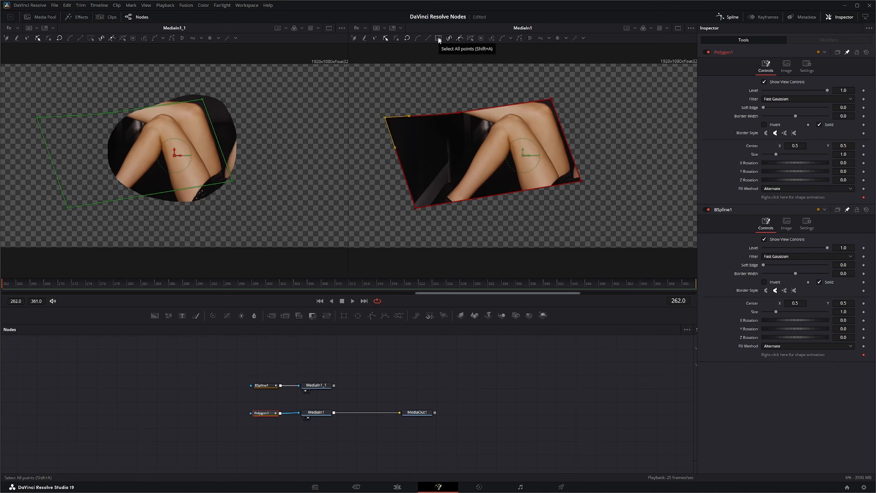
- Select all of Polygon1's points, shift the whole mask slightly to the right, and reselect only the upper-left corner
click(439, 39)
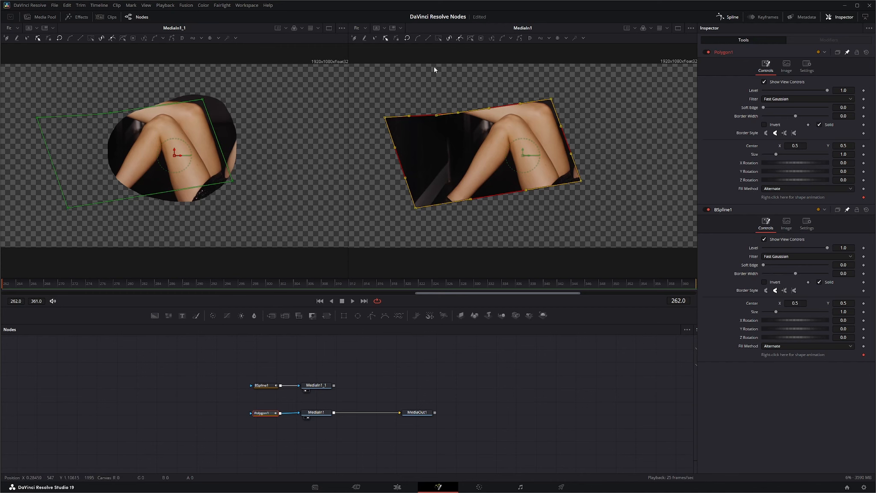
mouse_move(385, 118)
mouse_down()
mouse_move(387, 130)
mouse_move(389, 119)
mouse_up()
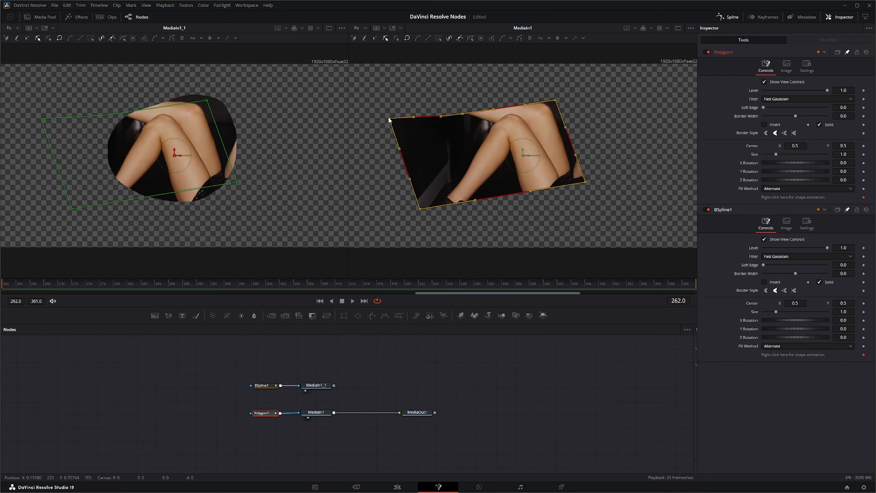
click(426, 87)
click(390, 118)
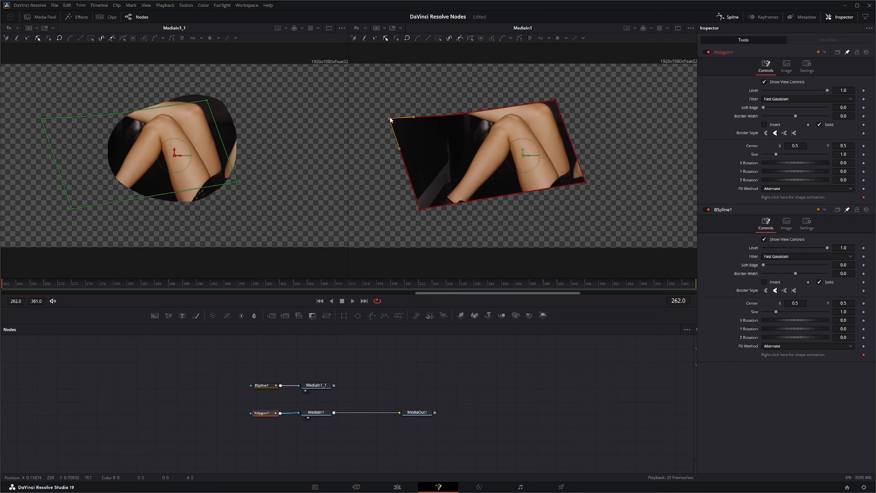
- Select all of Polygon1's points, enlarge the mask to the right and downward with the shape box, and hide the box
click(471, 38)
click(498, 252)
drag(381, 84, 590, 228)
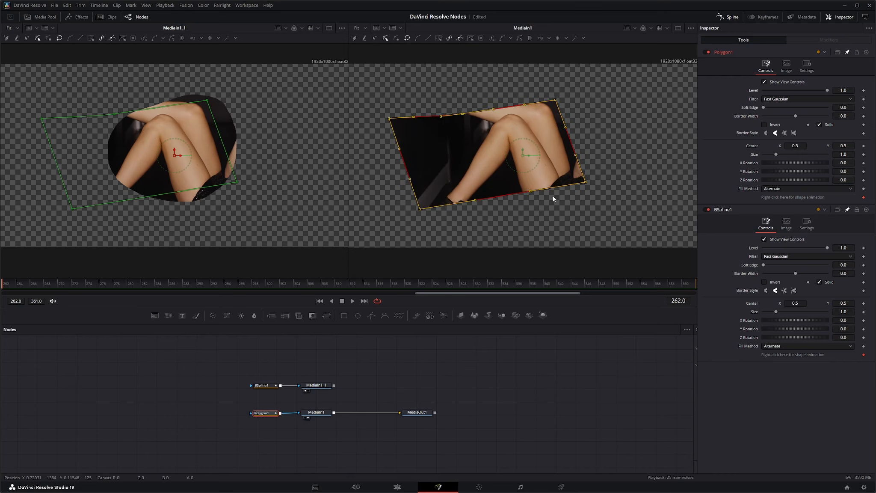
click(470, 38)
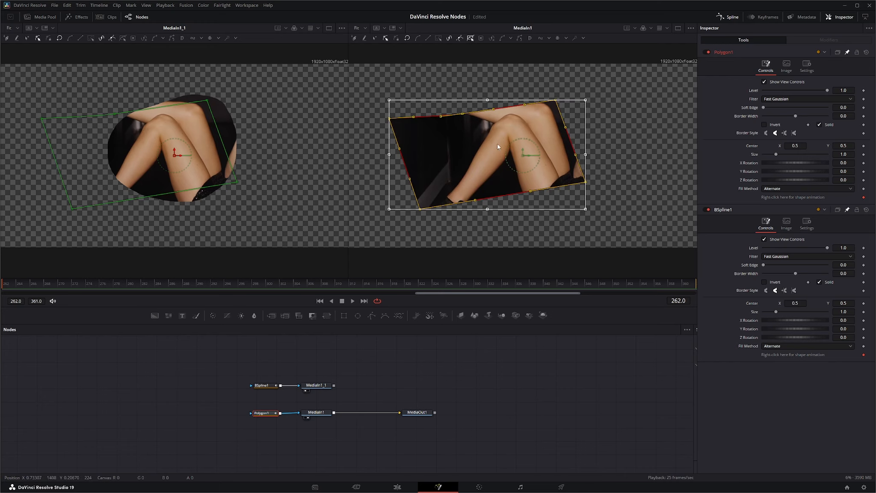
drag(489, 210, 615, 217)
click(471, 41)
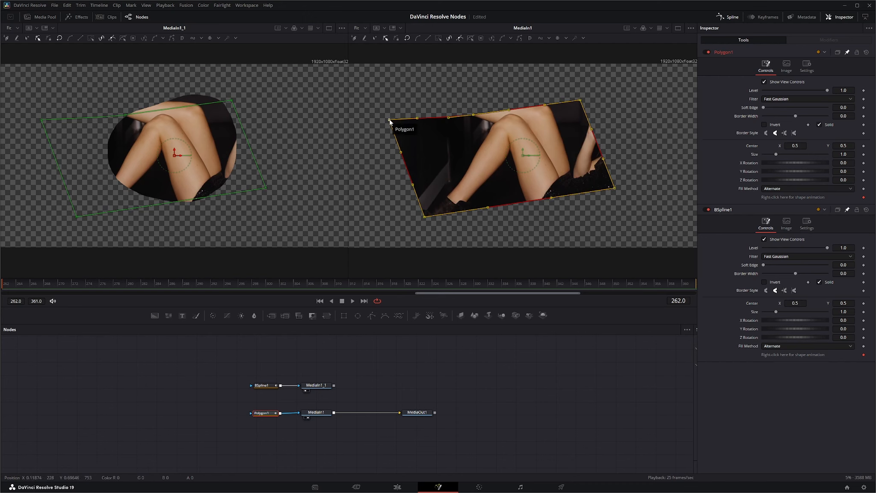
click(473, 115)
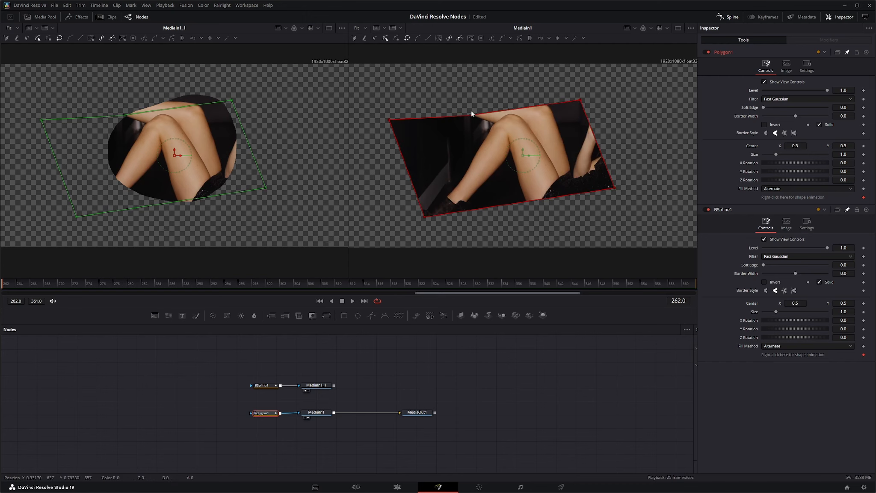
- Select all of BSpline1's points and reduce them with a freehand precision of about 20
click(481, 38)
click(263, 387)
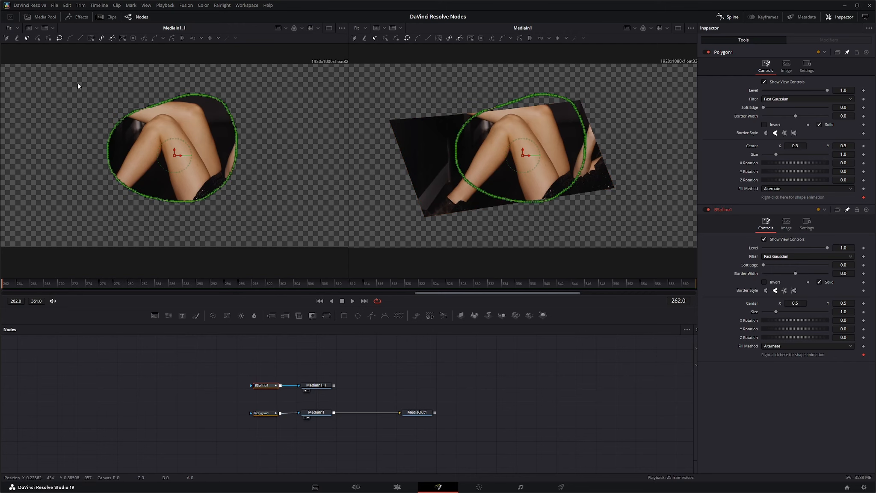
drag(78, 86, 273, 227)
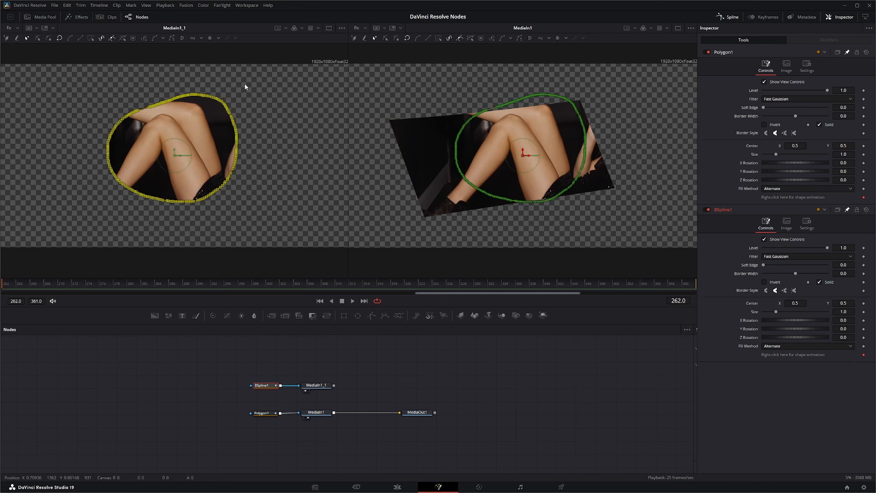
click(492, 39)
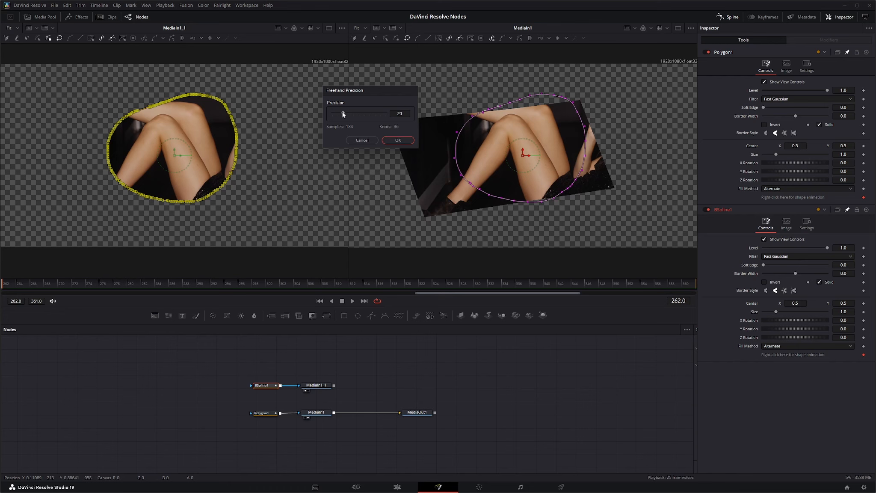
drag(343, 113, 335, 113)
drag(341, 111, 323, 112)
drag(333, 113, 343, 113)
click(402, 141)
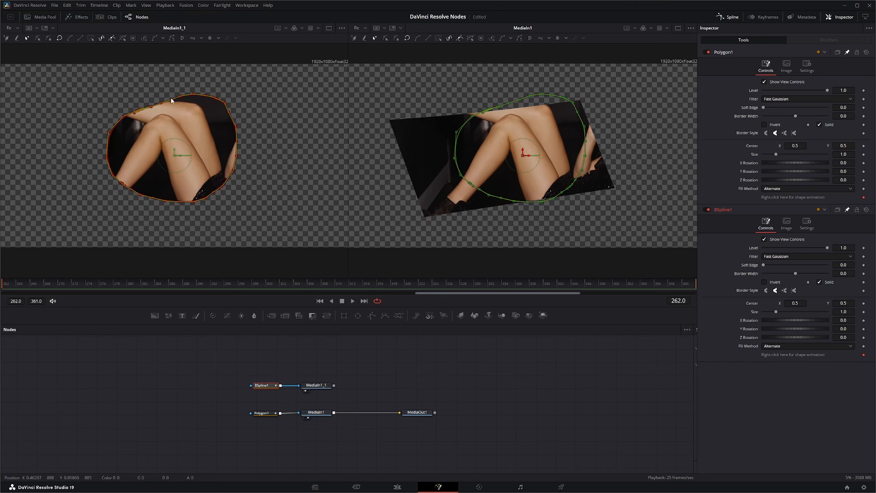
- Publish the upper-right corner point of Polygon1
click(265, 413)
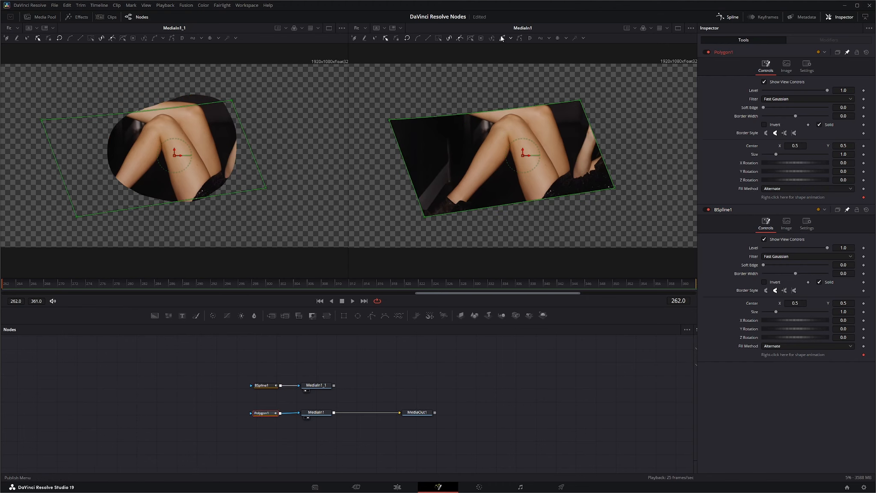
drag(560, 87, 579, 108)
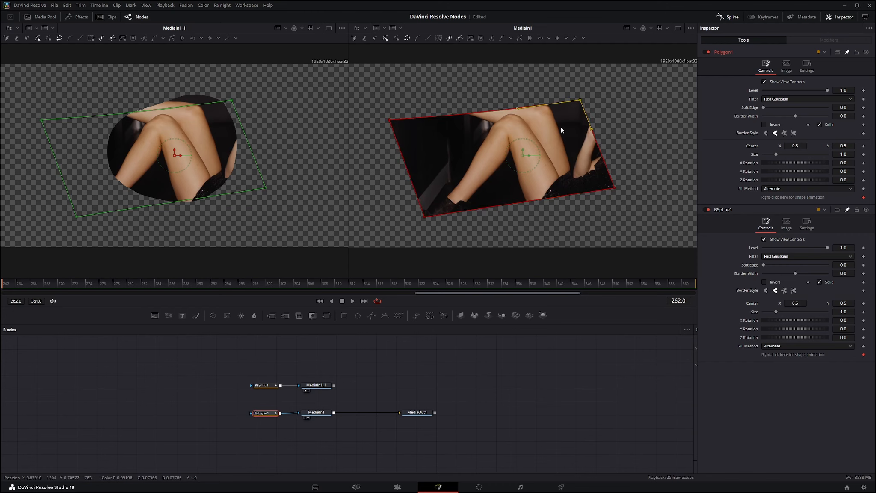
click(511, 38)
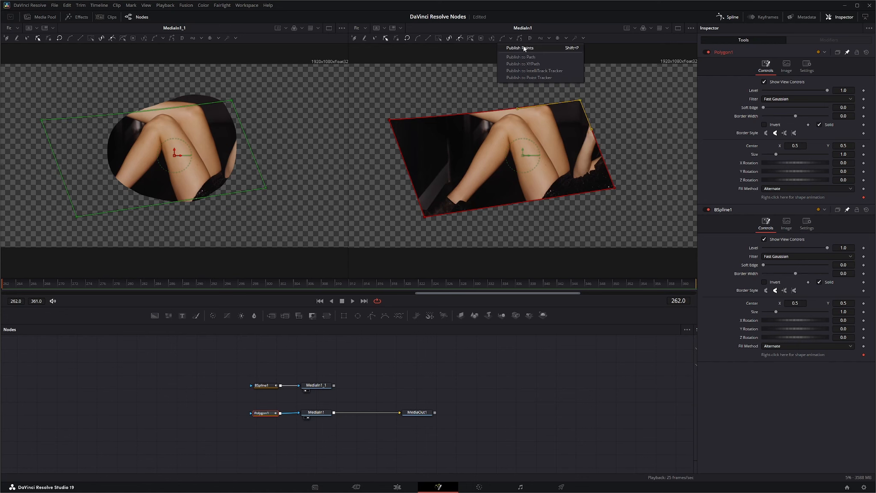
click(525, 48)
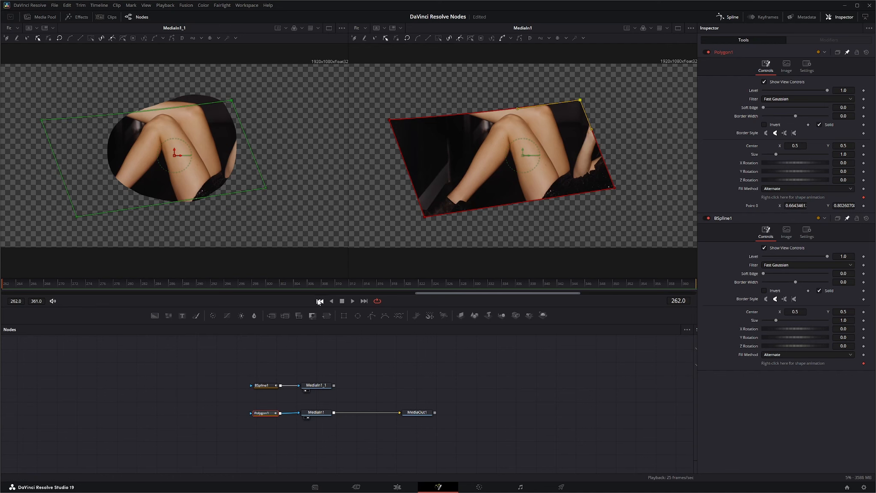
- Move Polygon1's published point inward at frame 262, and move it up above the knee at frame 361
drag(580, 101, 542, 145)
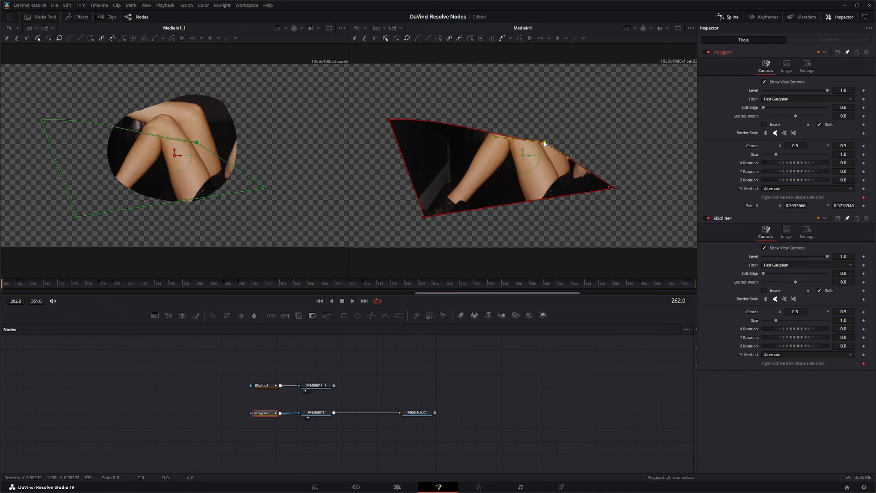
click(364, 302)
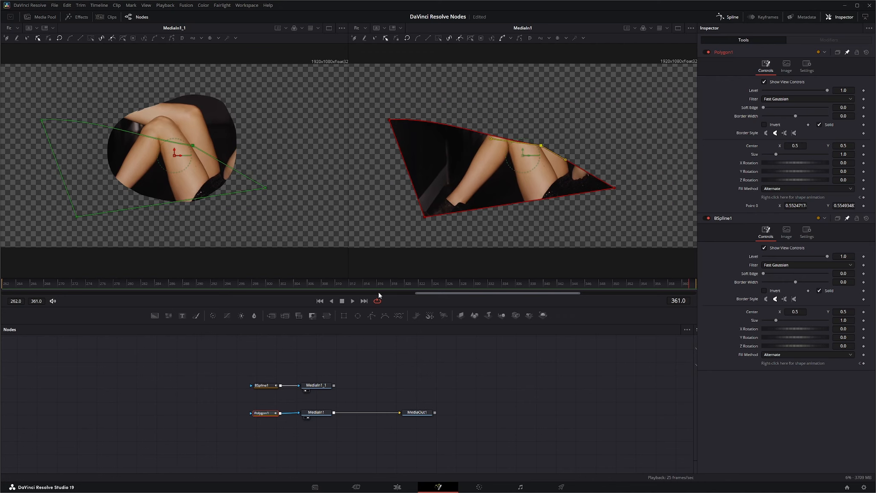
drag(541, 145, 549, 94)
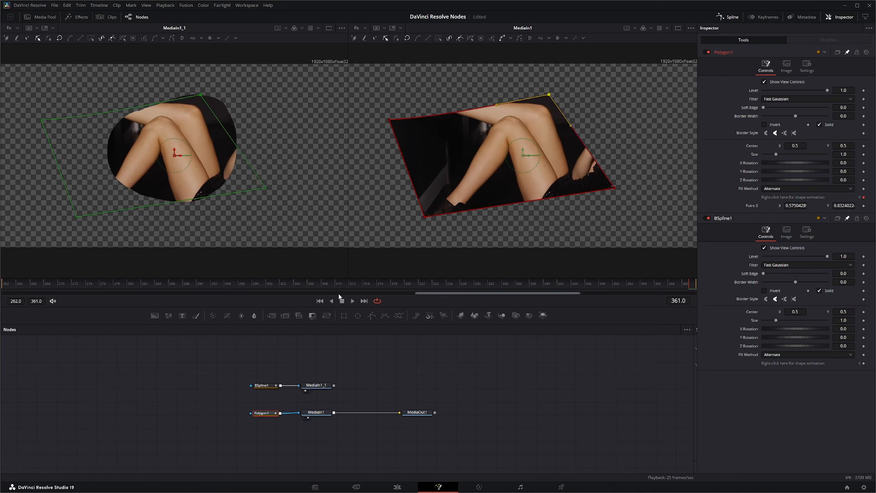
- Play Polygon1's animation from the first frame and stop at frame 314
click(320, 301)
click(352, 301)
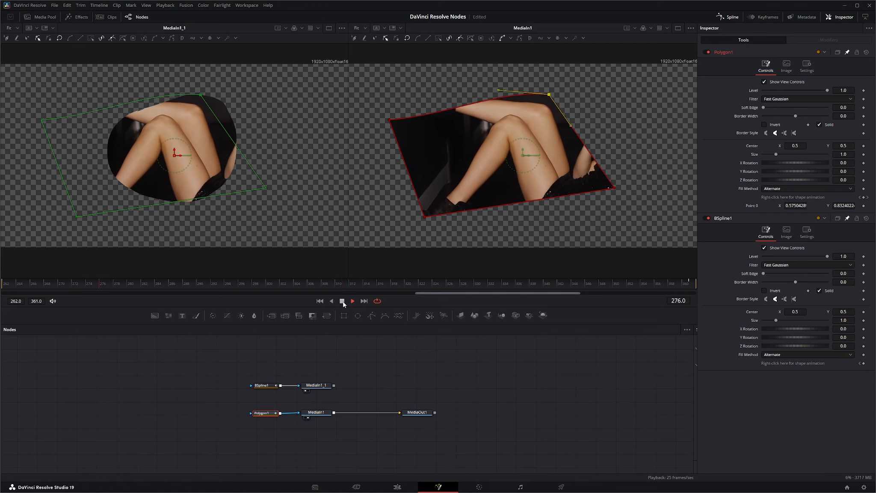
click(342, 302)
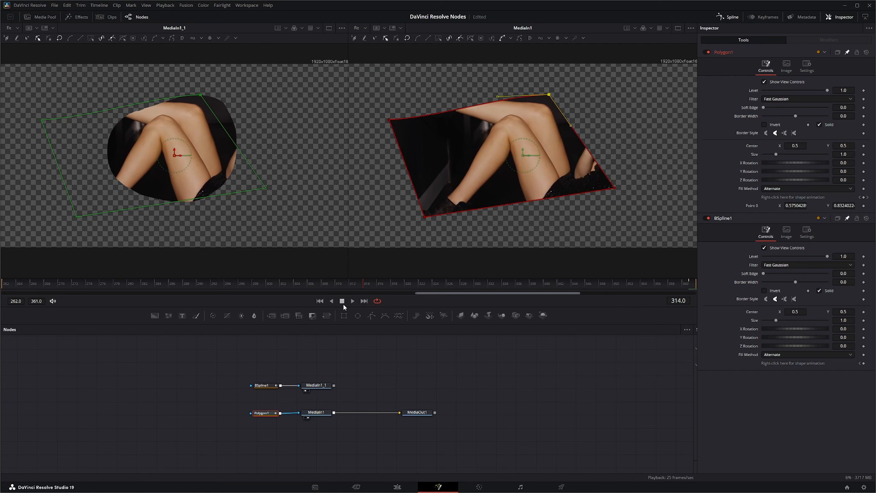
- Return to the first frame and move Polygon1's published point slightly down toward the knee
click(320, 301)
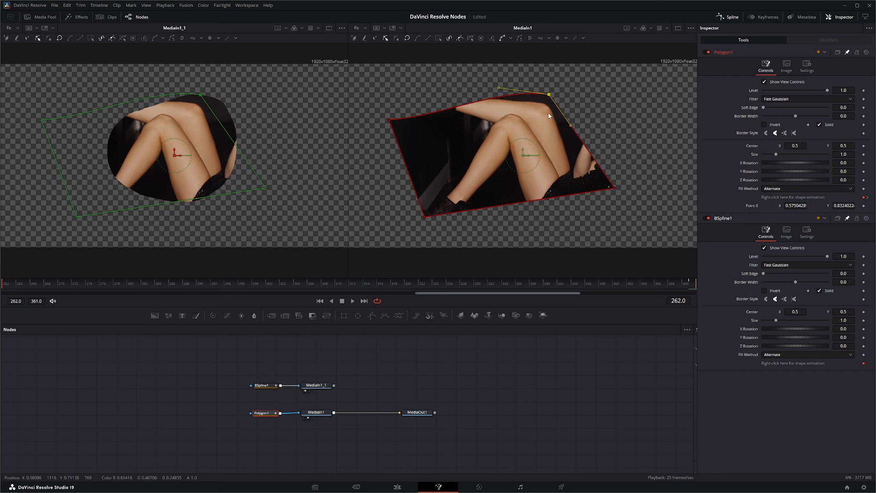
drag(549, 96, 551, 111)
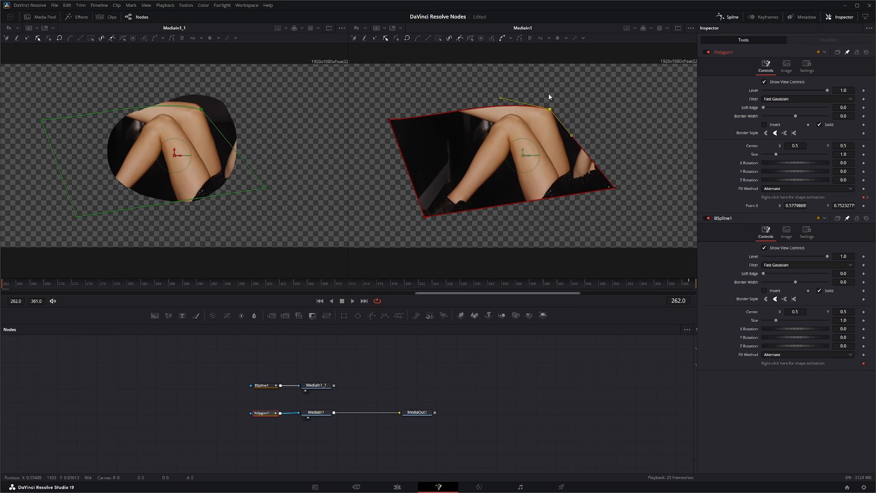
- Save the project, then publish Polygon1's upper-left corner point to a Point Tracker and place the tracker node beside Polygon1
key(ctrl+s)
drag(393, 136, 391, 123)
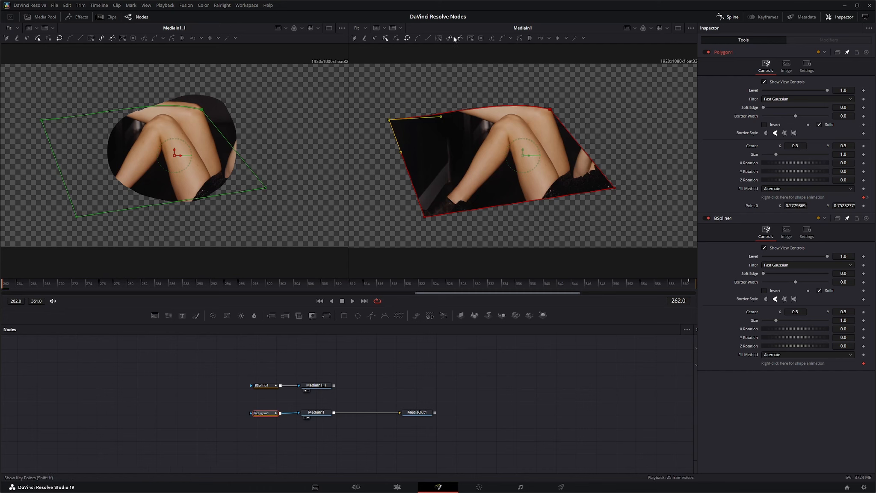
click(510, 39)
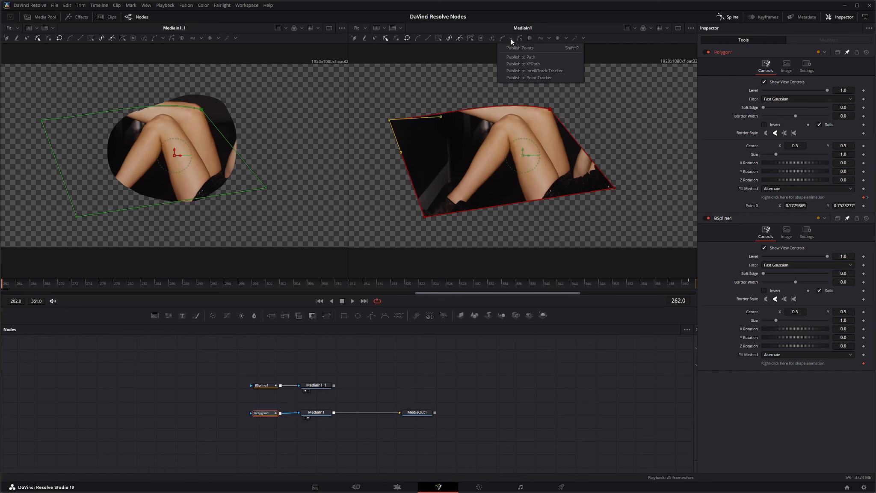
click(521, 78)
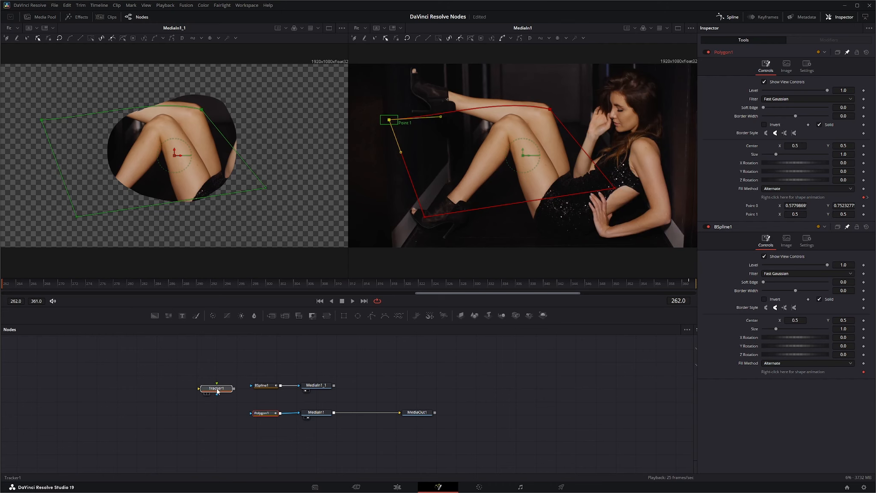
drag(214, 392, 193, 413)
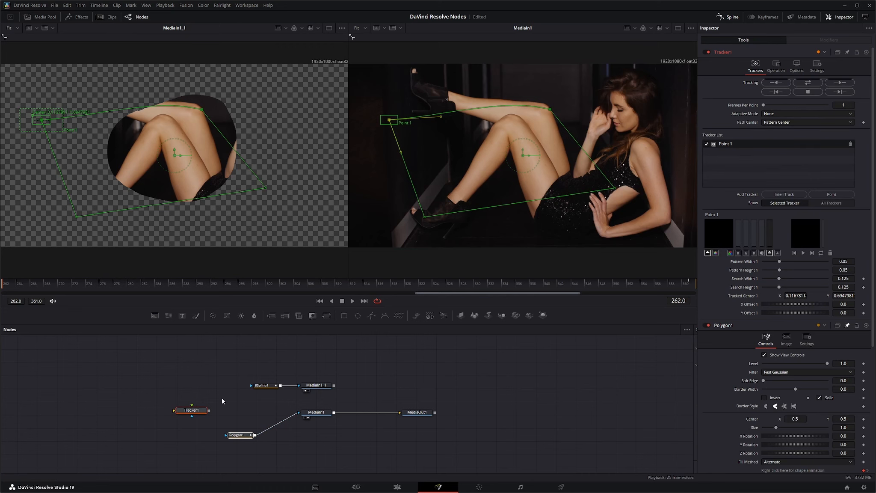
click(238, 437)
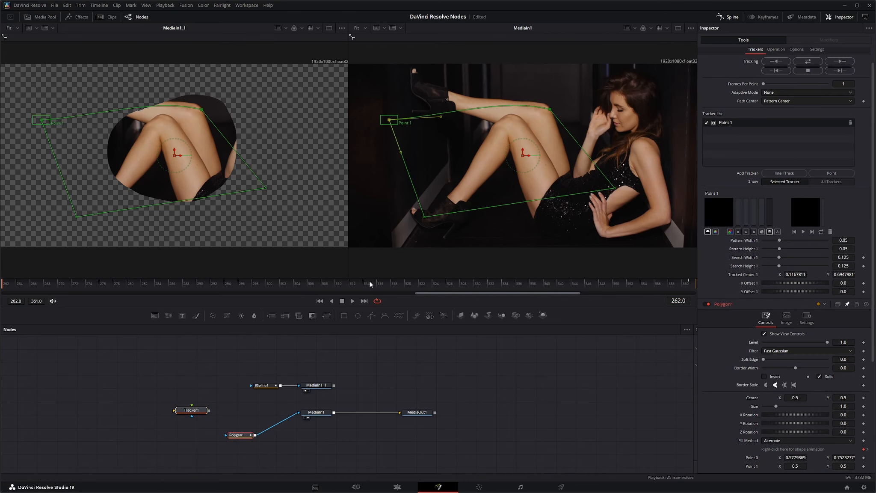
- Delete the Tracker1 node from the node graph
click(210, 435)
drag(146, 399, 208, 428)
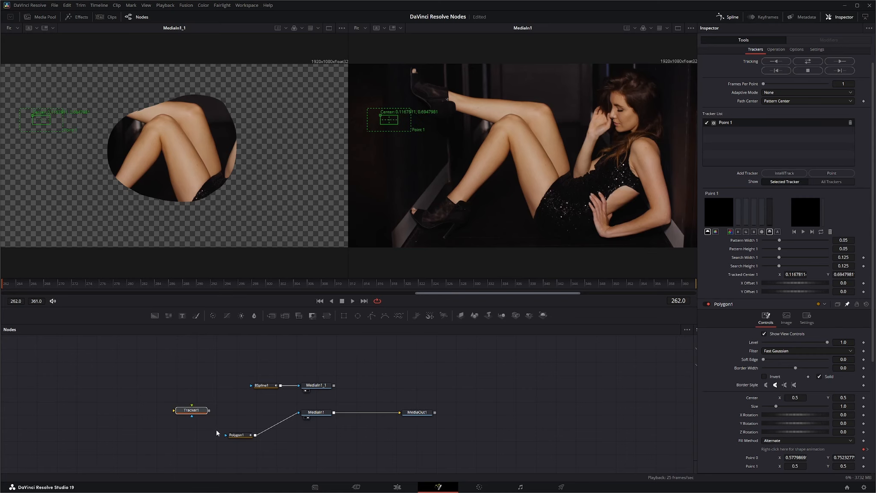
key(Delete)
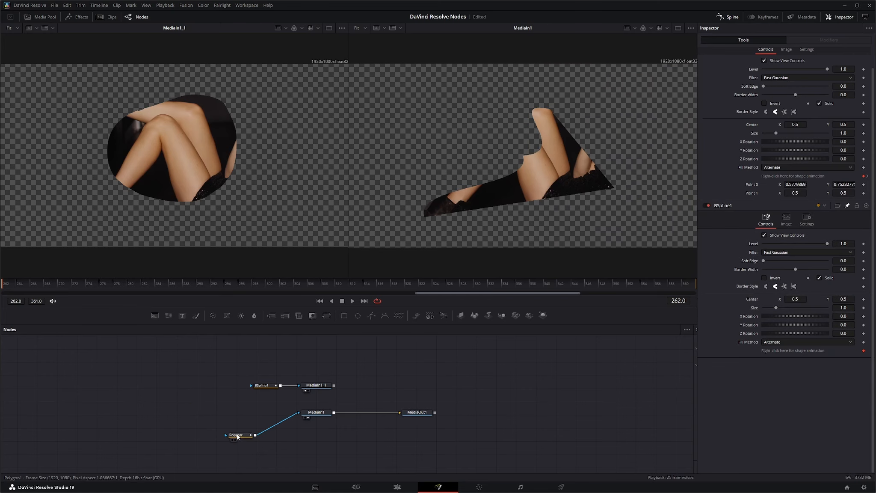
- Reset Polygon1 and try to redraw its mask shape in the MediaIn1 viewer
click(238, 437)
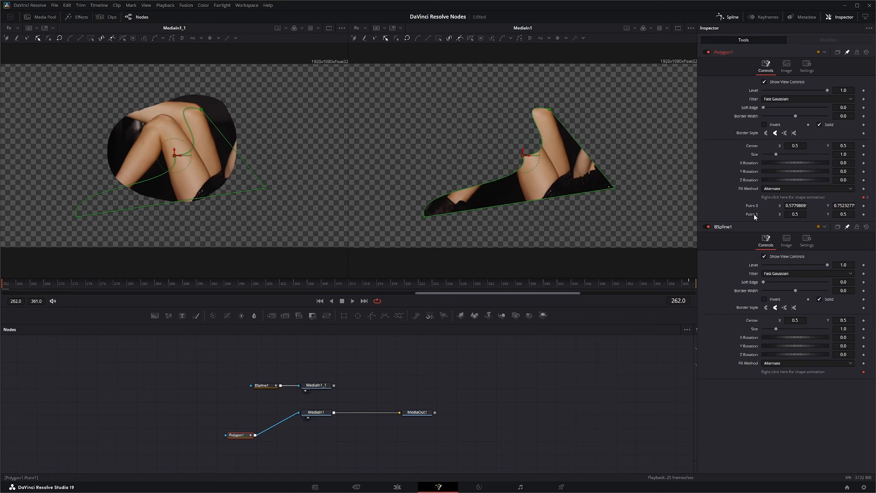
click(867, 52)
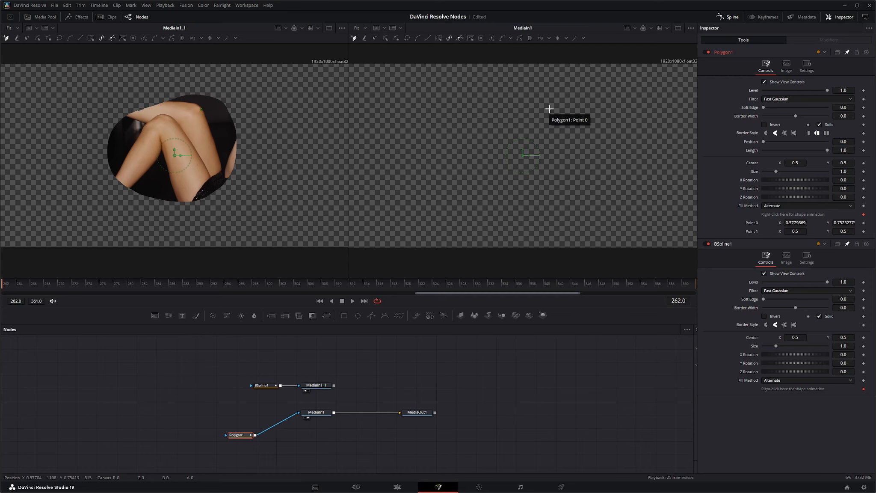
right_click(752, 224)
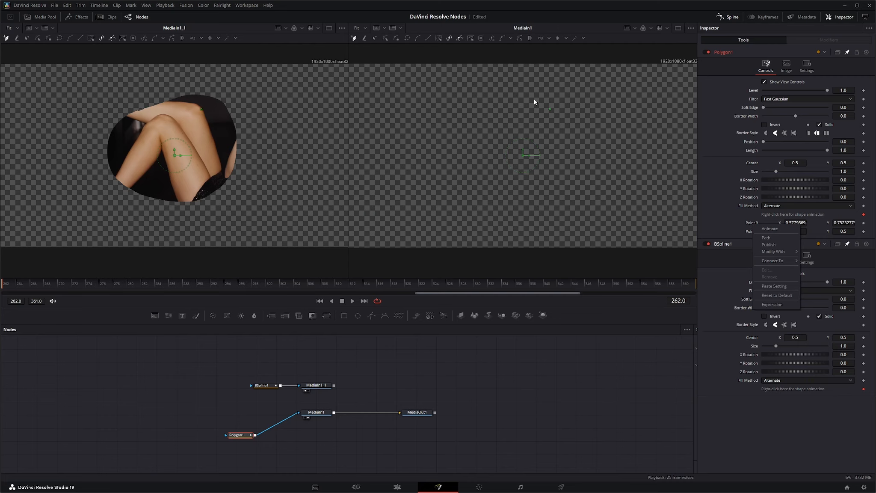
drag(534, 100, 597, 133)
click(519, 145)
click(586, 178)
- Replace Polygon1 with a new Polygon mask on MediaIn1 and draw a closed four-point shape around the legs
drag(196, 416, 293, 470)
key(Delete)
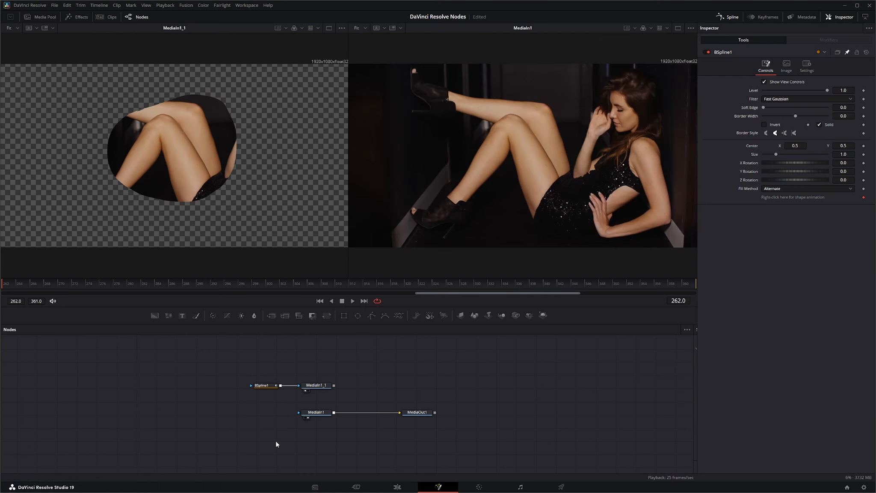
drag(372, 316, 264, 412)
click(420, 121)
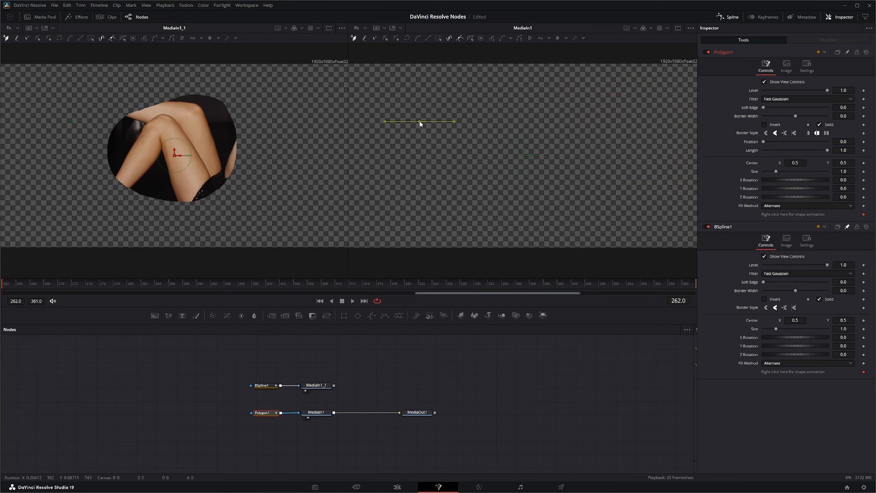
click(408, 205)
click(577, 199)
click(586, 121)
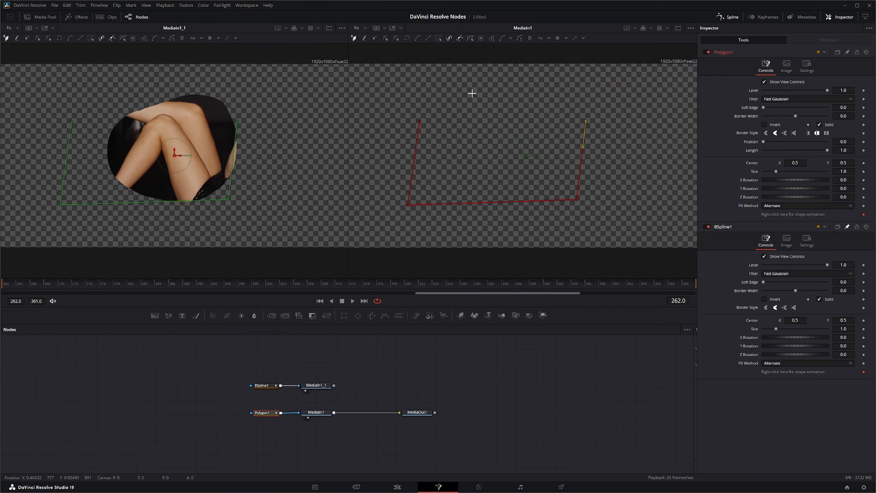
click(420, 121)
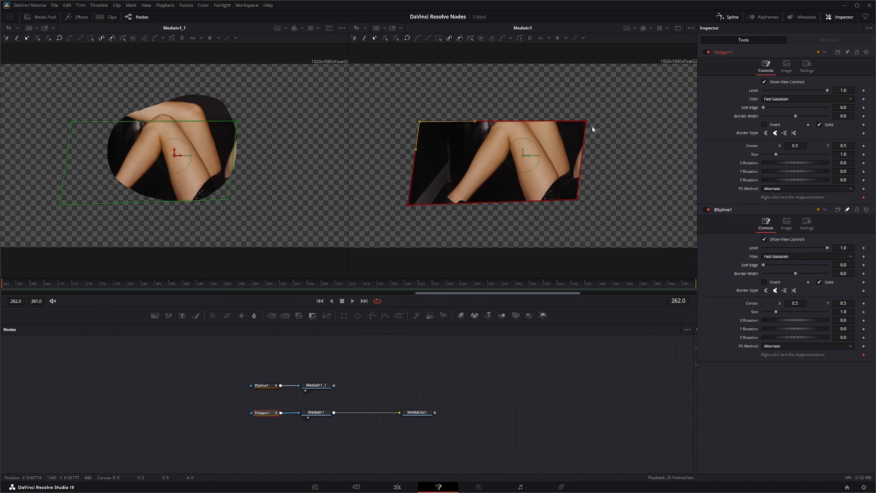
- Publish the upper-left corner point of Polygon1 and modify its Point 0 with Shake
click(510, 37)
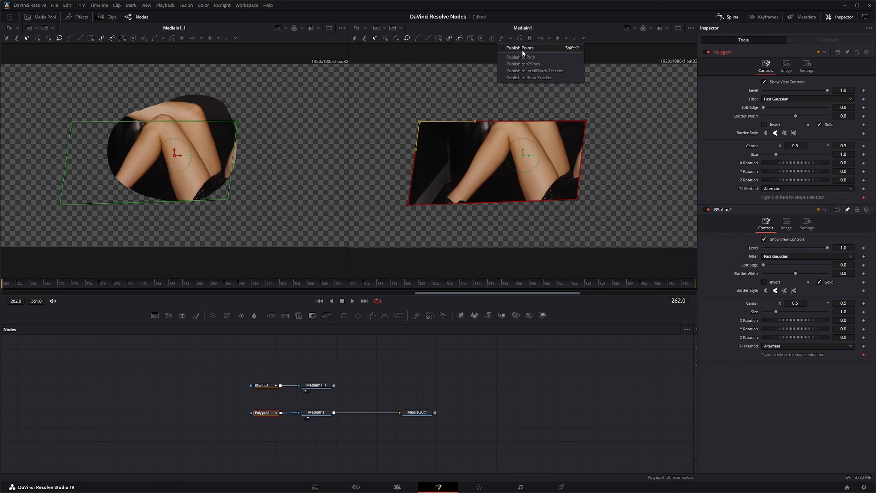
click(522, 50)
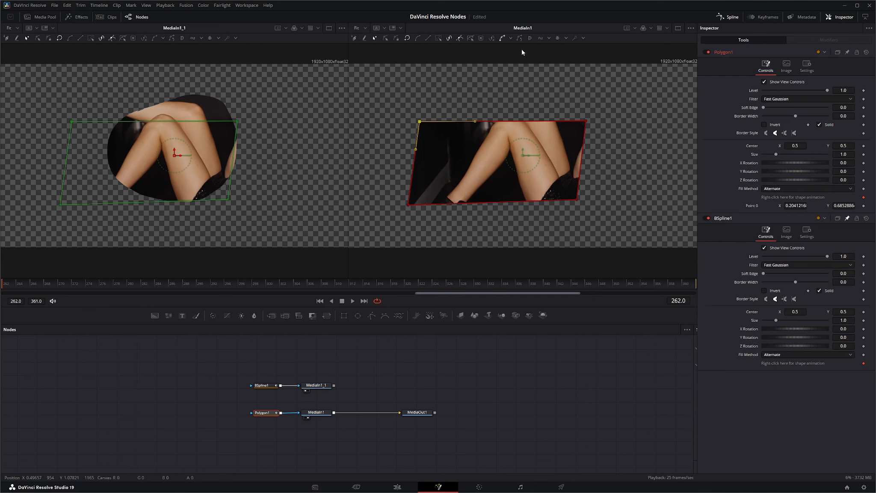
right_click(752, 205)
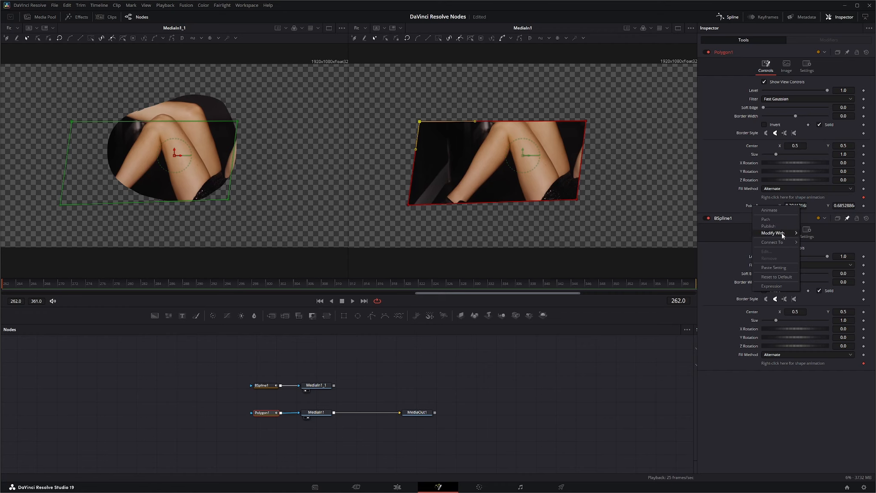
mouse_move(782, 234)
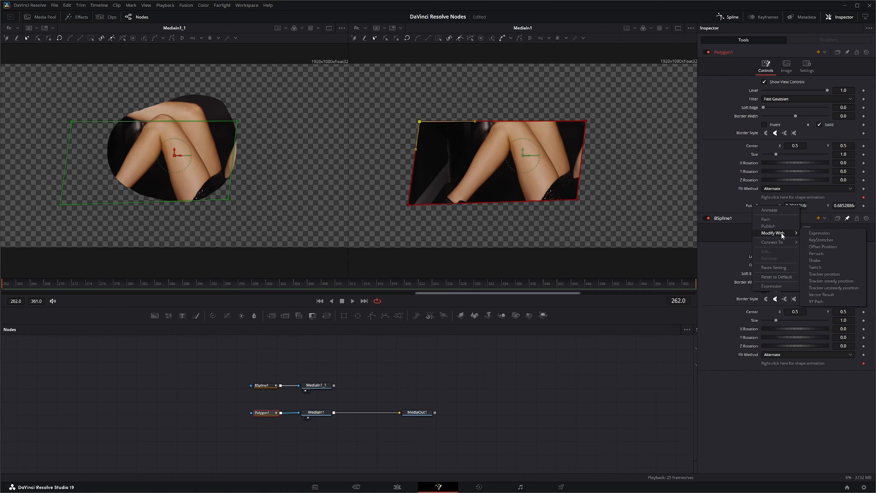
click(822, 260)
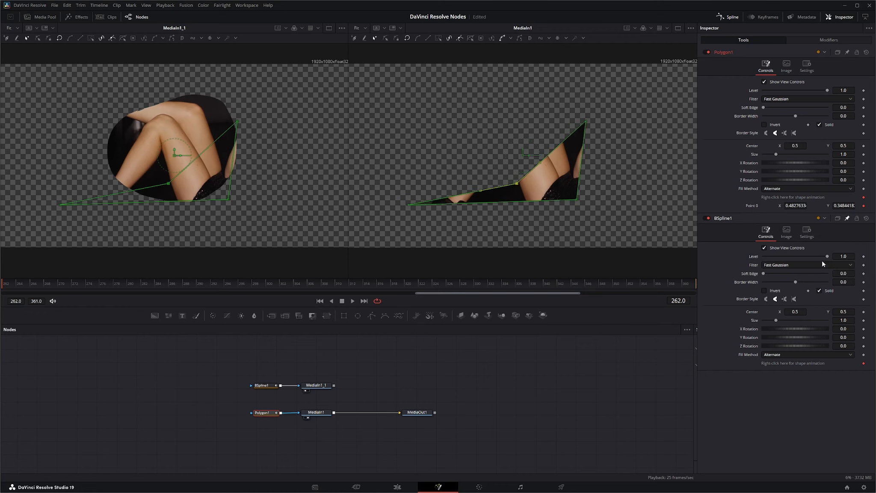
- Play the shaken point's animation to frame 323 and clear the Shake modifier from Polygon1's Point 0
click(353, 302)
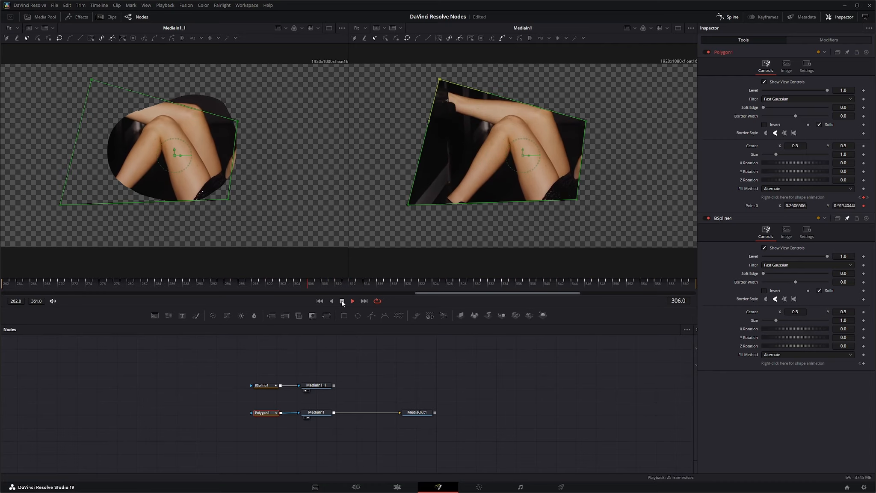
click(342, 301)
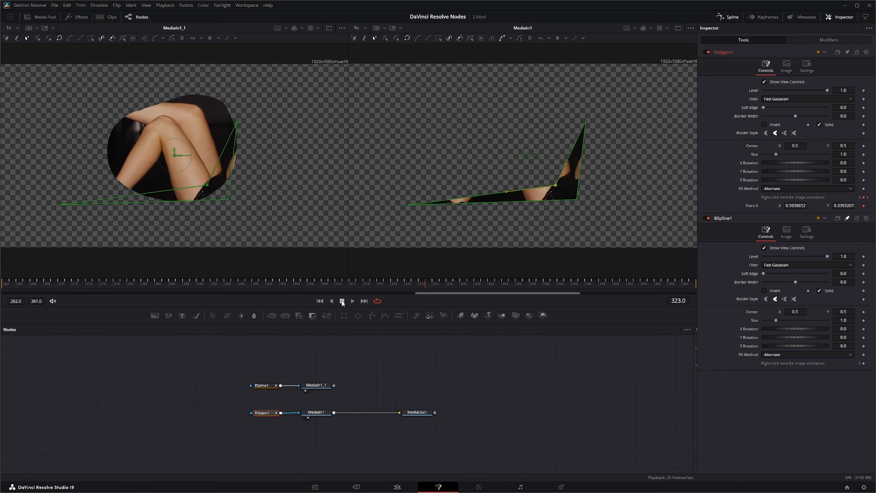
right_click(753, 206)
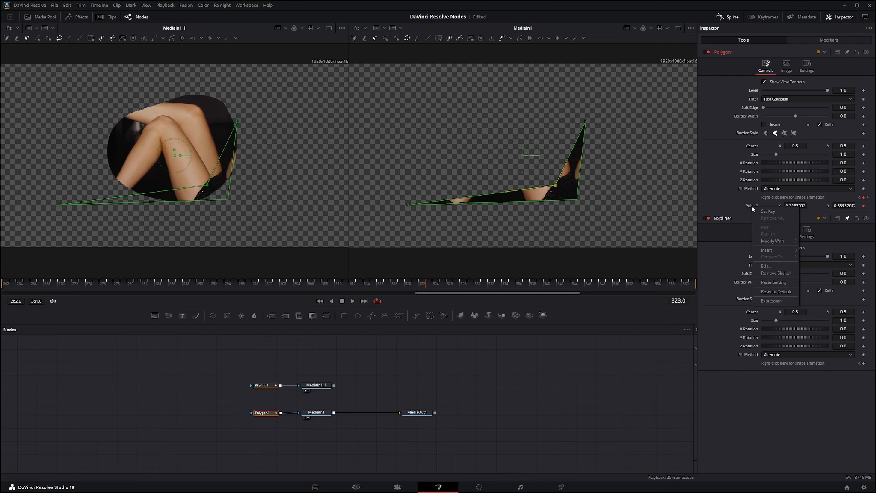
click(777, 291)
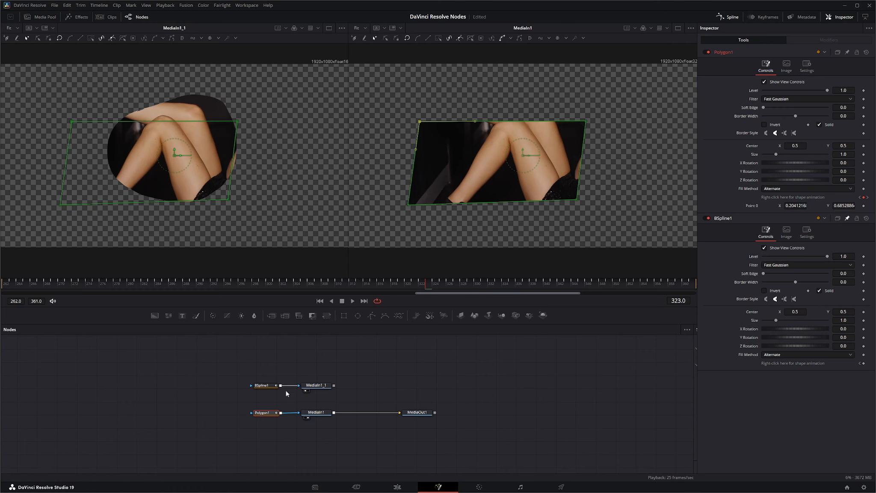
- Delete Polygon1, connect a fresh Polygon mask to MediaIn1 and outline the legs with a closed five-point shape
drag(242, 406, 279, 426)
key(Delete)
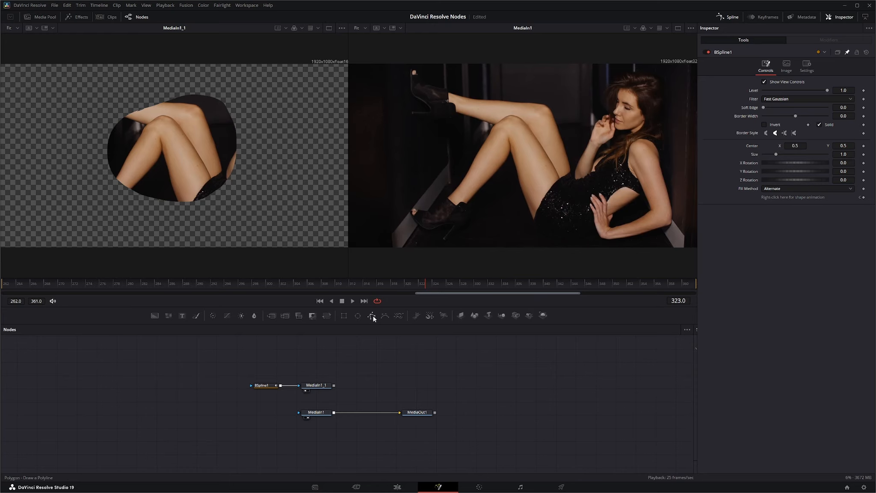
drag(371, 317, 300, 414)
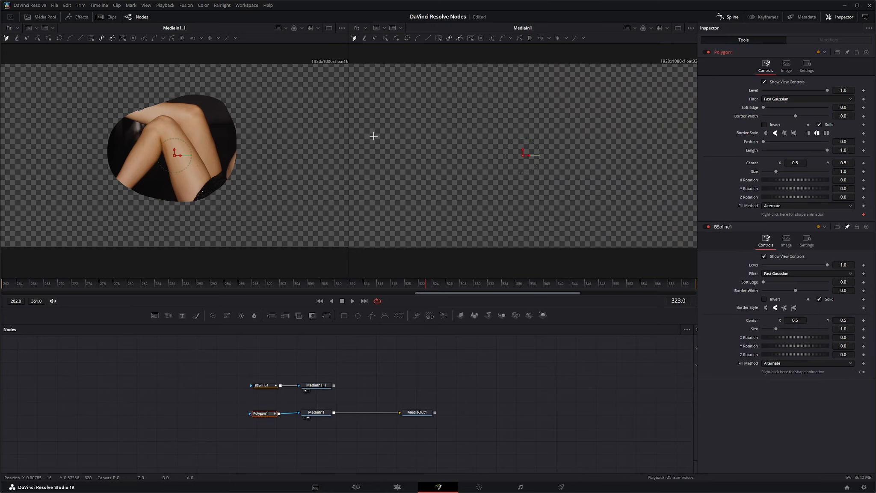
click(415, 129)
click(390, 202)
click(494, 194)
click(546, 189)
click(556, 104)
click(415, 129)
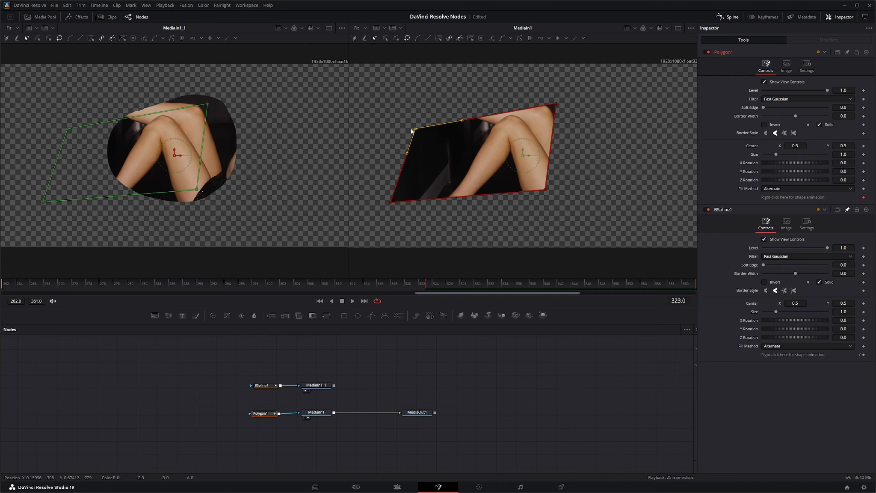
- Raise Polygon1's upper-left corner and add a point on the upper edge near the raised shoe
drag(416, 128, 420, 95)
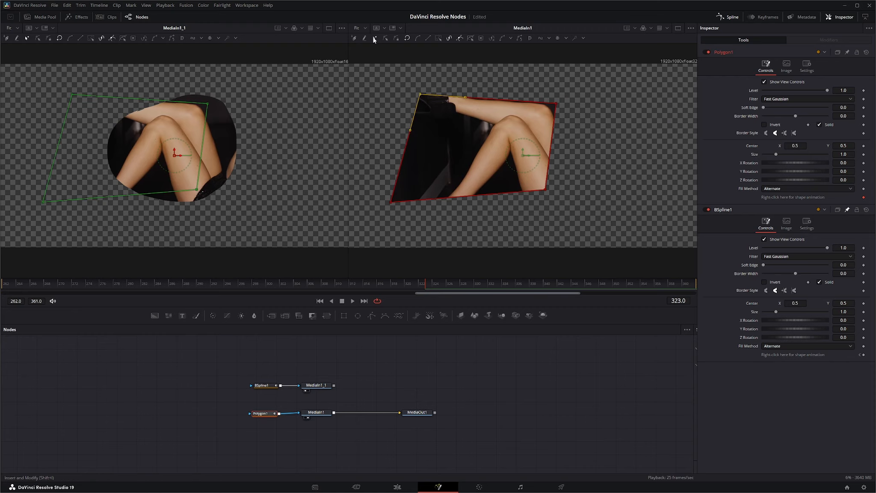
click(470, 98)
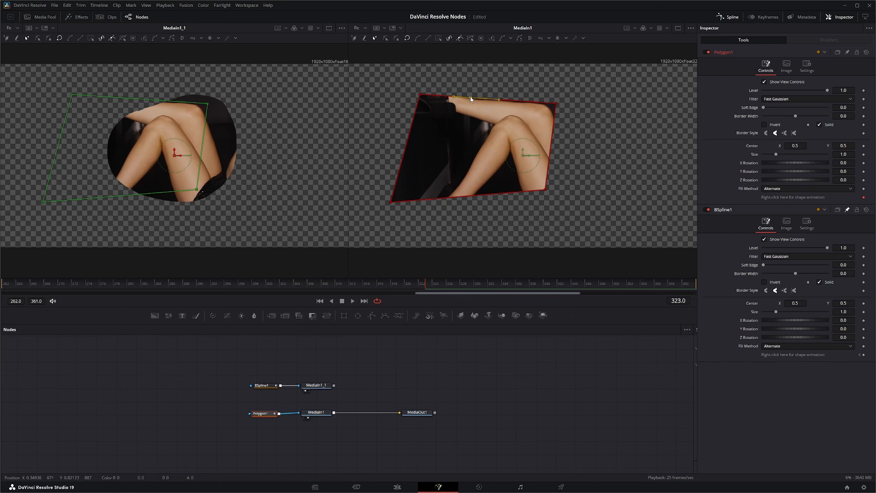
drag(458, 97, 456, 95)
- Turn Polygon1 into a double polygon and pull the outer shape away from the inner lower-right corner to create a soft edge
click(531, 38)
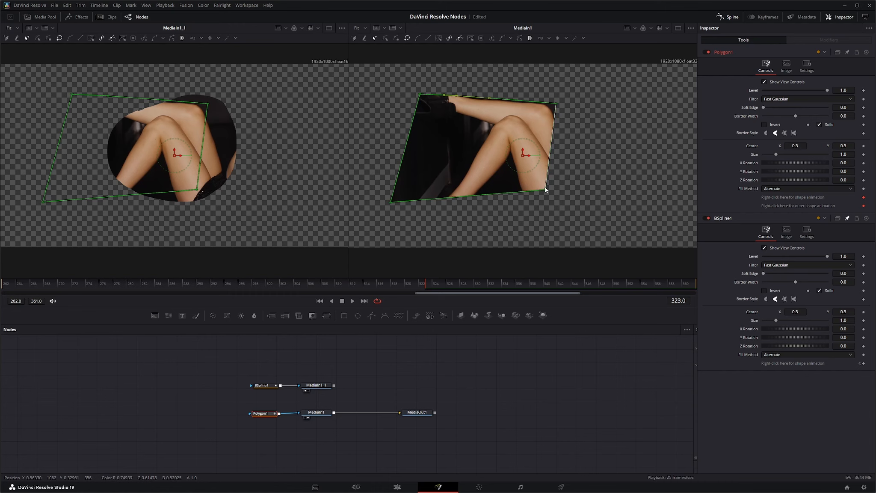
scroll(545, 188, up, 8)
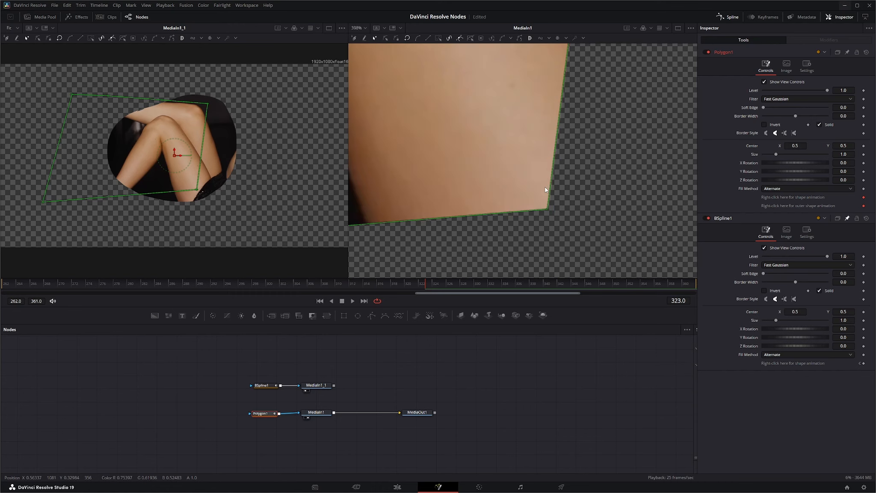
scroll(545, 187, up, 3)
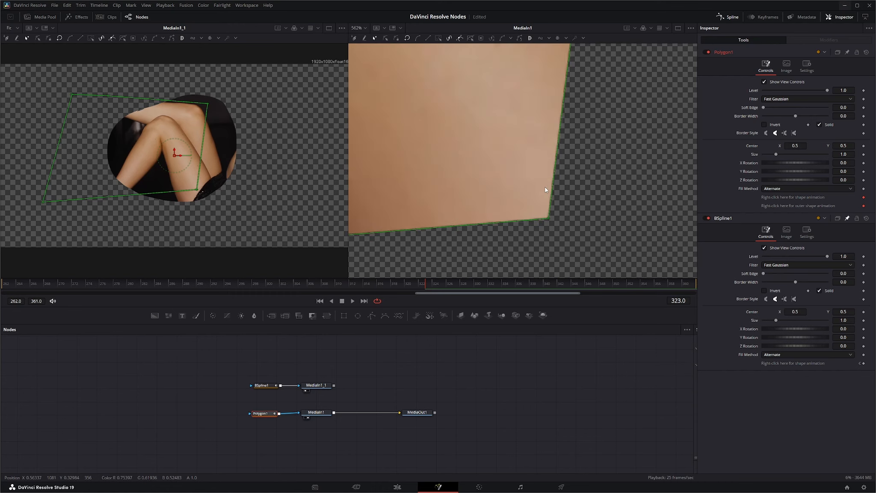
key(Tab)
key(Tab)
mouse_move(548, 218)
mouse_down()
mouse_move(519, 198)
mouse_move(573, 243)
mouse_move(596, 248)
mouse_move(551, 233)
mouse_move(600, 256)
mouse_move(509, 201)
mouse_move(561, 231)
mouse_move(554, 228)
mouse_up()
click(569, 244)
click(570, 242)
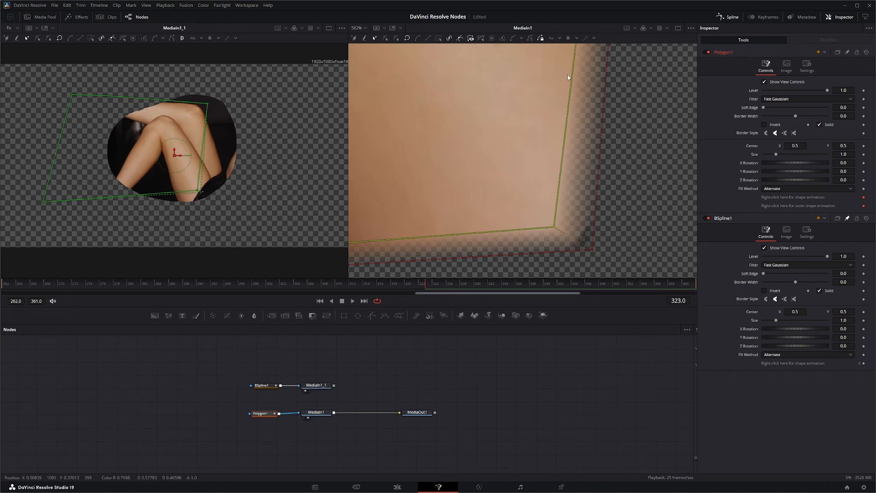
click(540, 39)
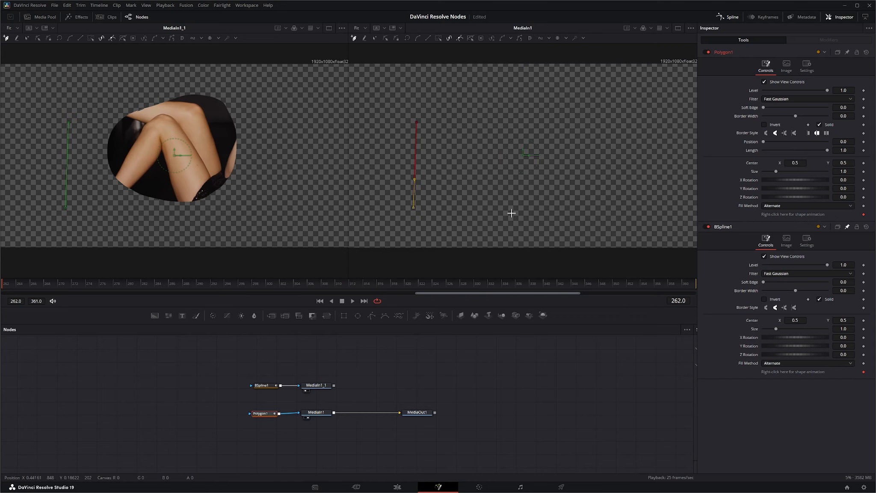
- Complete a new closed four-point Polygon1 mask around the legs at frame 262 and turn on Onion Skin
click(603, 211)
click(598, 111)
click(417, 122)
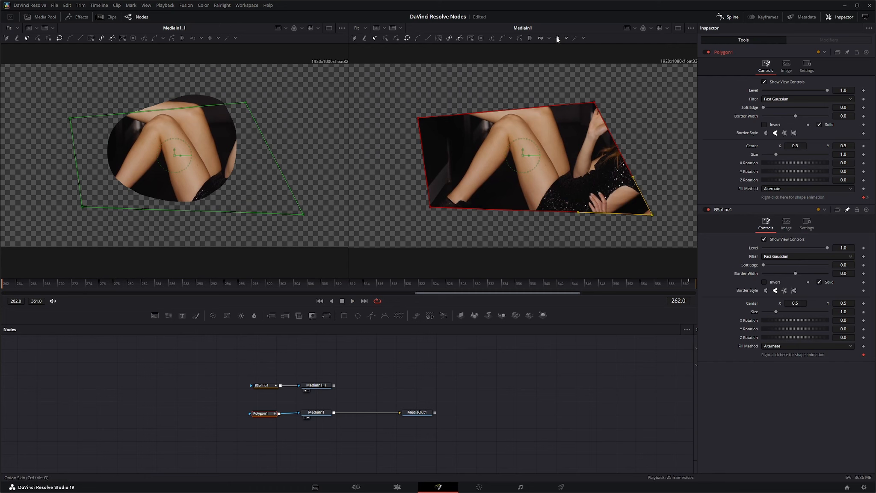
click(557, 38)
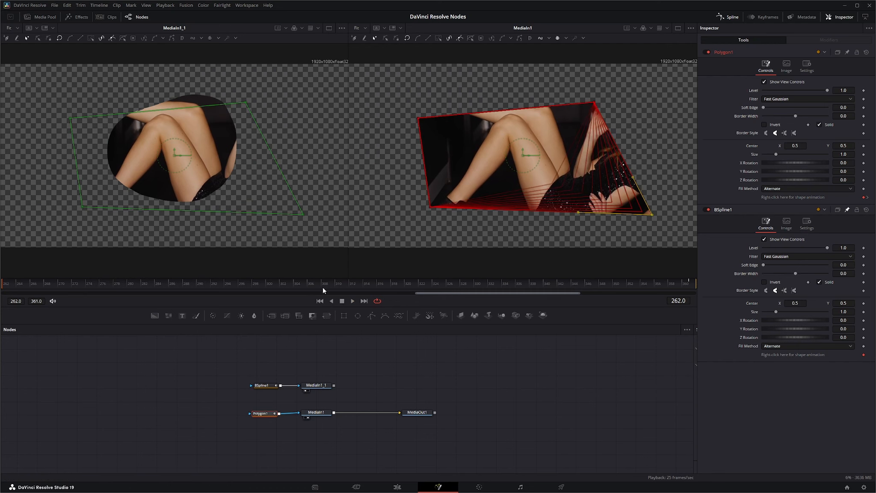
- Reduce the Onion Skin count for Polygon1 to 2
click(566, 38)
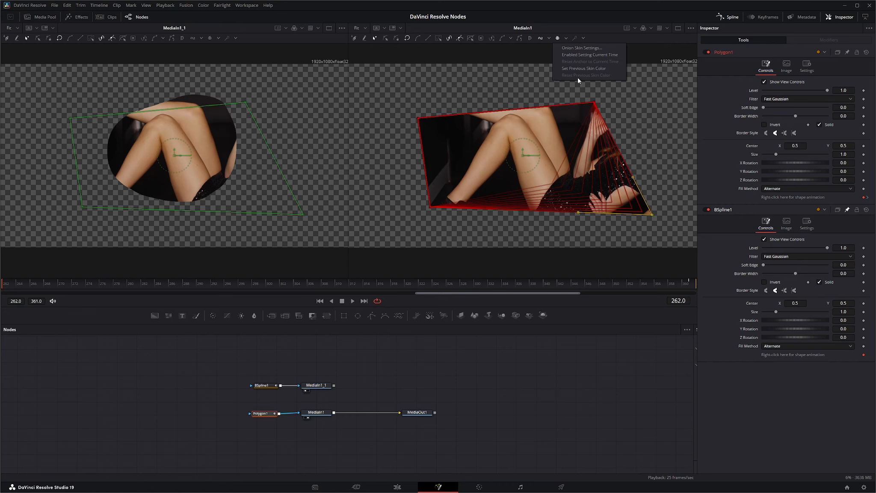
click(587, 48)
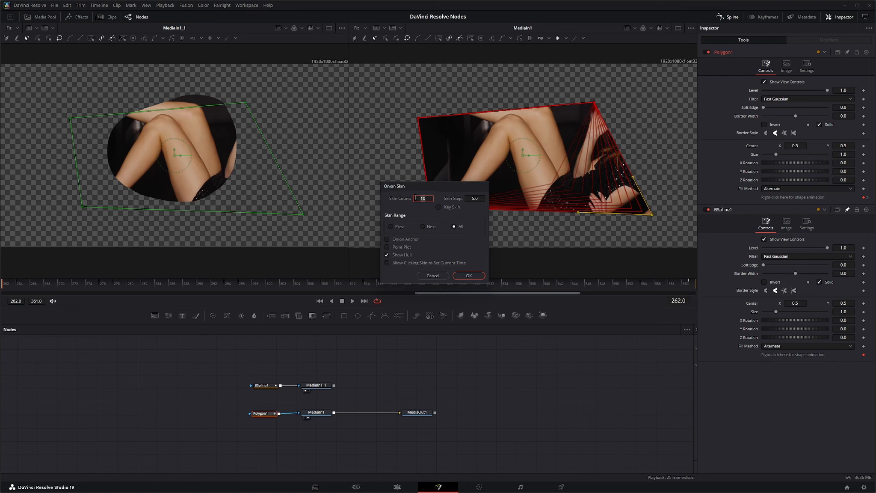
key(Return)
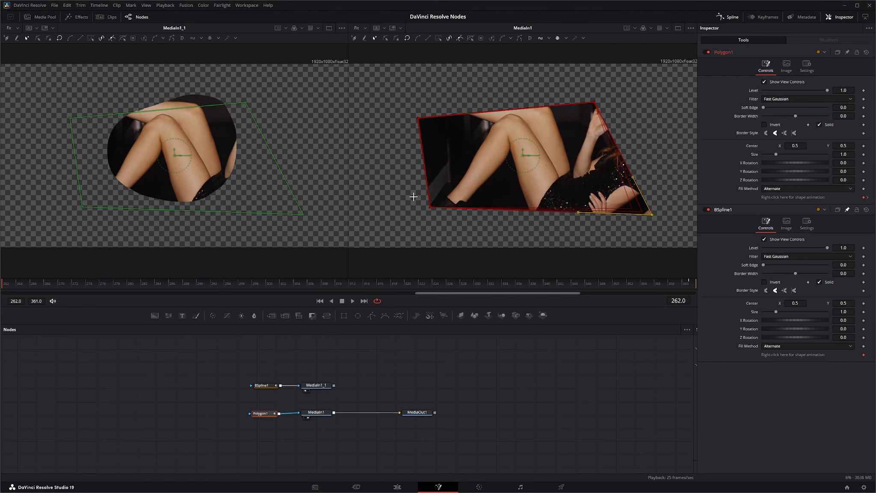
- Set the Onion Skin count for Polygon1 to 100
click(566, 38)
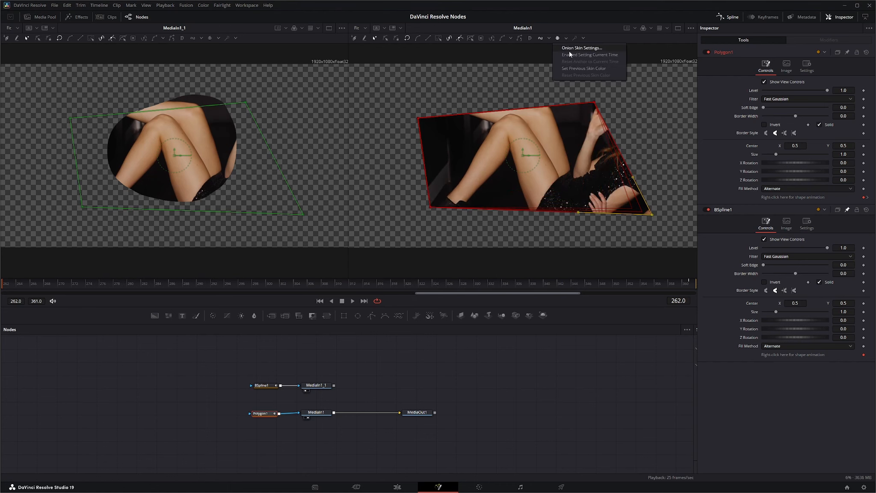
click(572, 50)
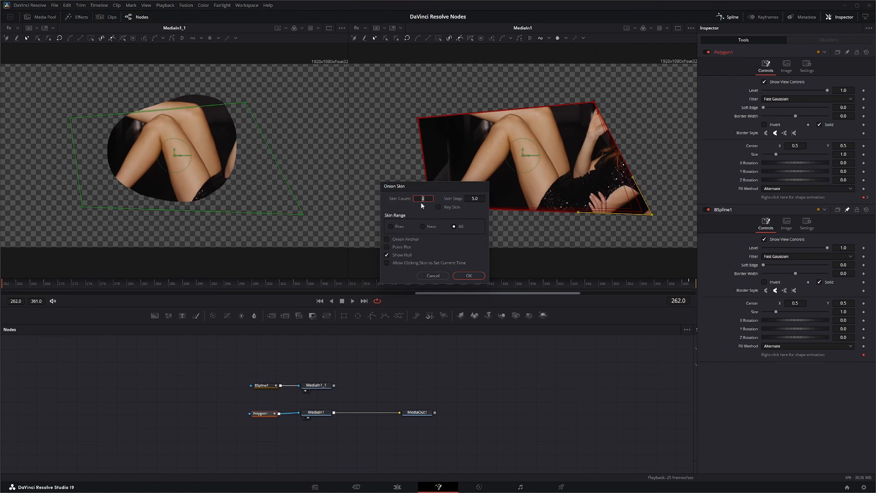
text(100)
key(Return)
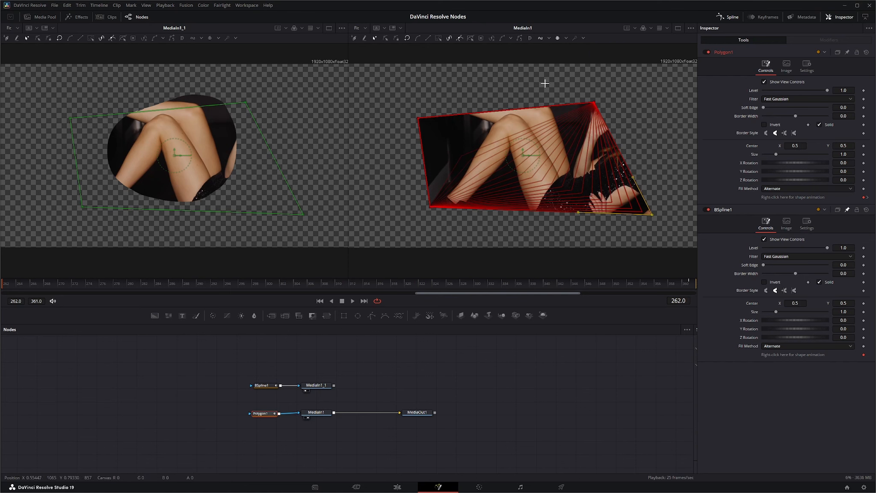
- Set the previous skin color of Polygon1's Onion Skin to magenta, #ff00ff
click(567, 39)
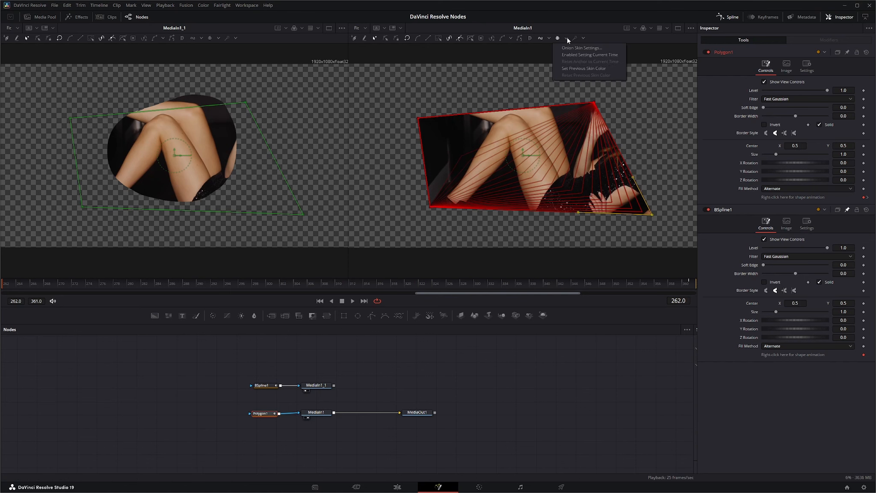
click(577, 68)
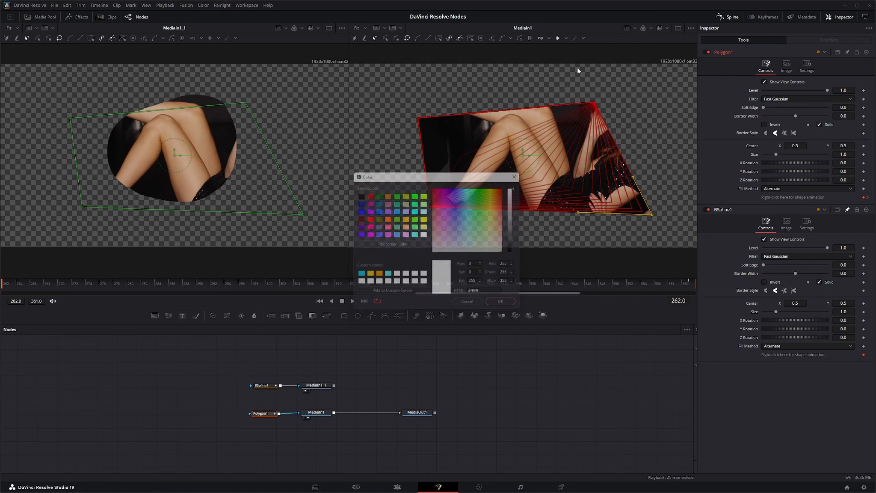
click(405, 227)
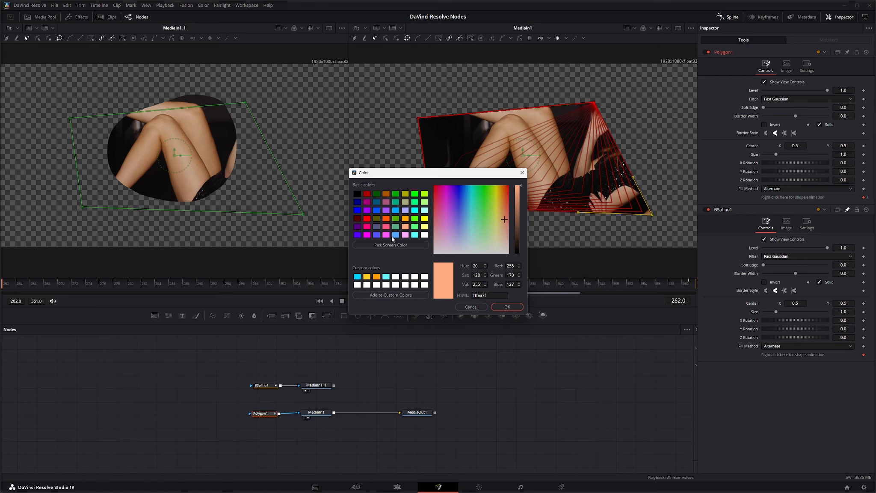
click(367, 235)
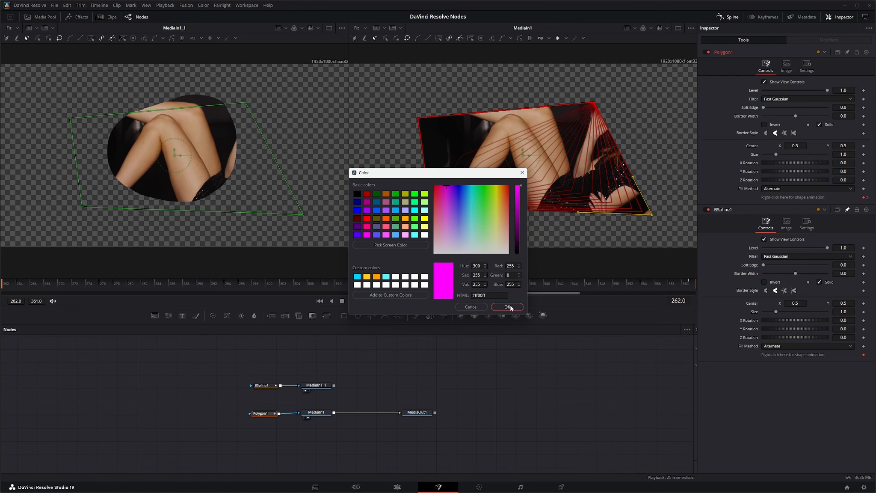
click(508, 307)
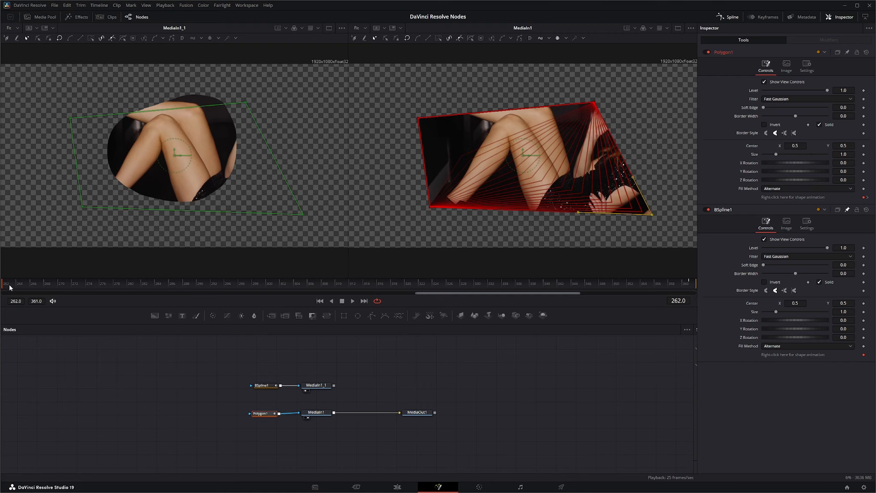
- Scrub back to frame 262, turn off Onion Skin and compare the BSpline1 and Polygon1 outlines
mouse_move(9, 283)
mouse_down()
mouse_move(592, 288)
mouse_move(2, 286)
mouse_up()
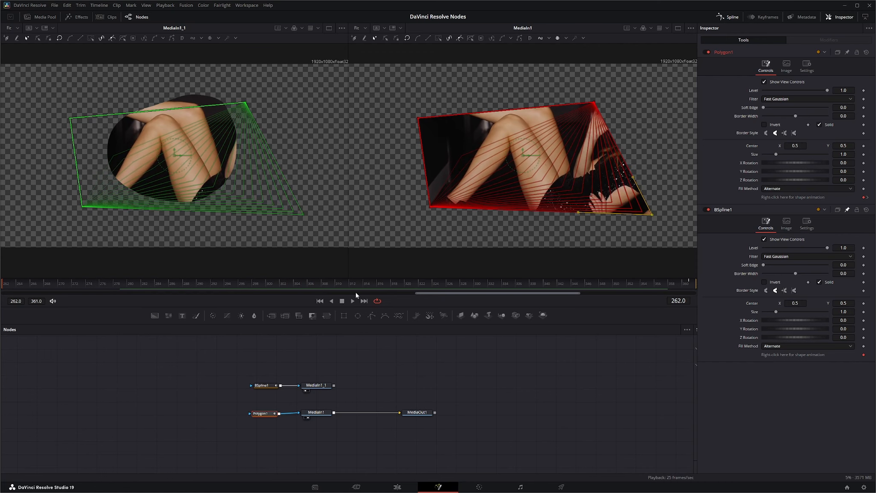
click(558, 38)
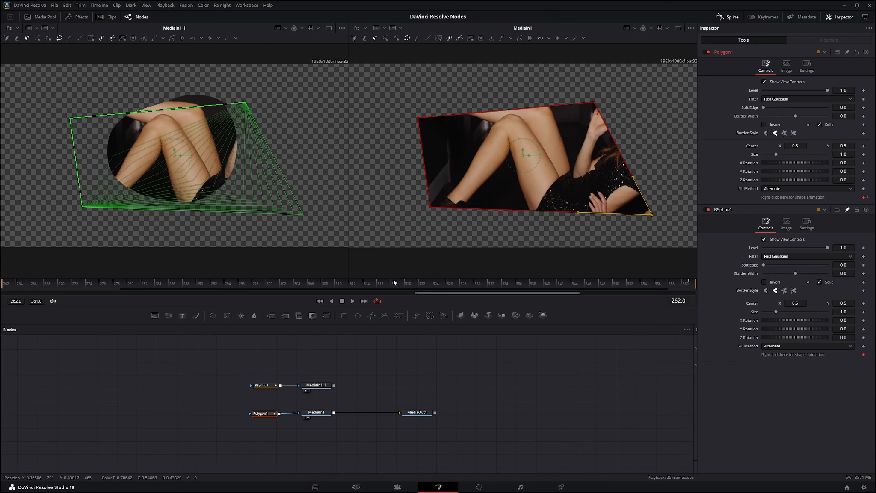
click(264, 385)
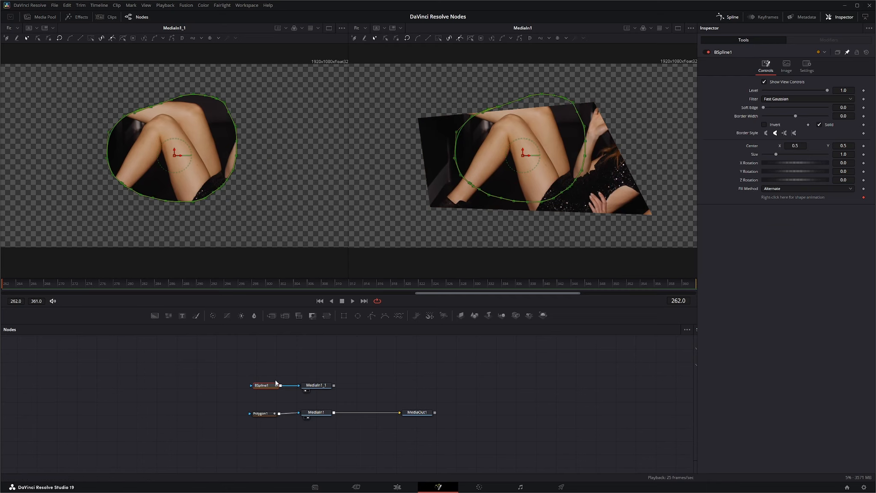
click(264, 414)
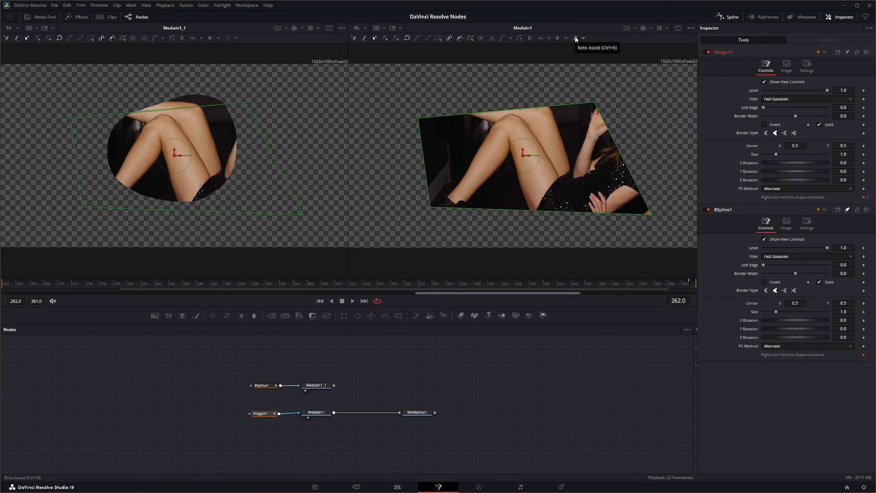
- Switch to a single viewer showing MediaIn1, then reset Polygon1 and bypass it for redrawing
click(678, 28)
drag(267, 414, 251, 414)
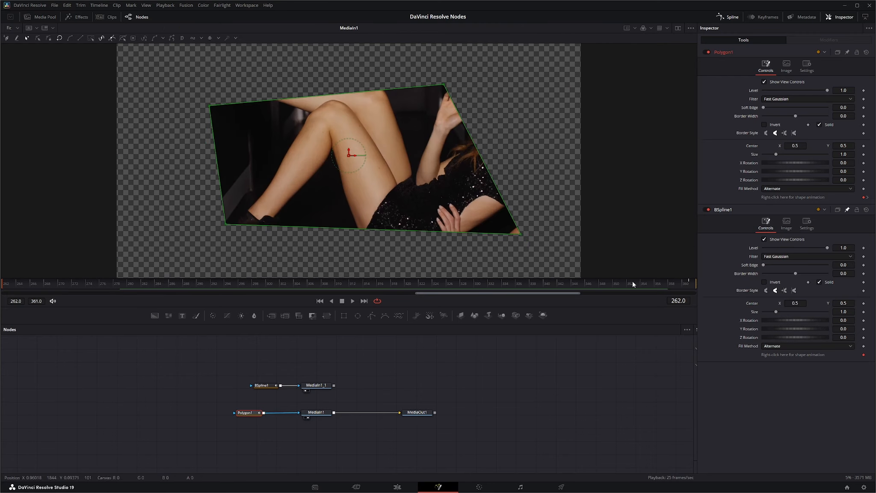
click(866, 52)
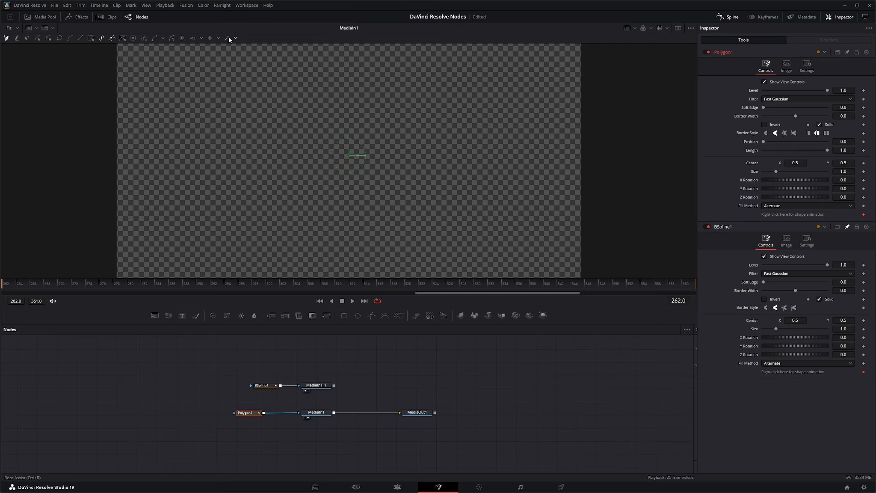
key(ctrl+p)
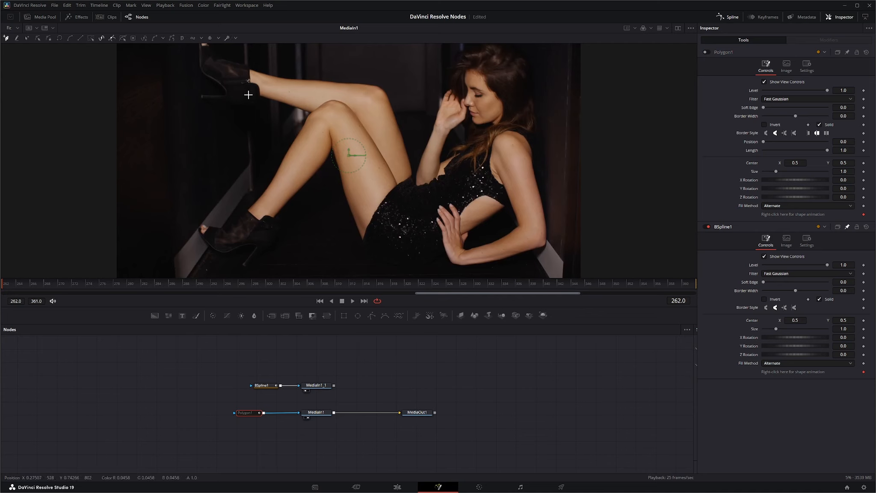
- Trace the upper edge of the raised leg with Roto Assist, placing Polygon1 points from the ankle toward the knee
click(251, 68)
mouse_move(252, 69)
mouse_down()
mouse_move(261, 76)
mouse_move(248, 175)
mouse_move(235, 180)
mouse_move(269, 94)
mouse_move(250, 72)
mouse_move(259, 77)
mouse_up()
click(268, 75)
drag(268, 85, 293, 80)
click(350, 84)
drag(351, 83, 353, 86)
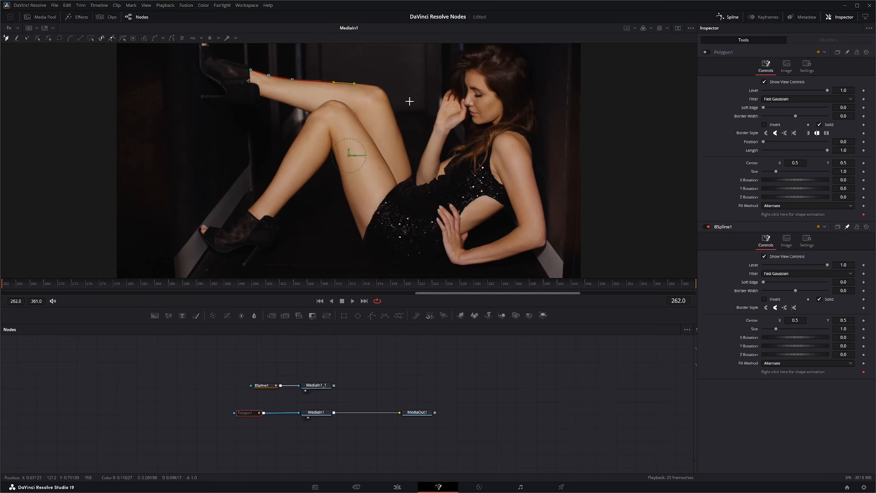
- Set the Autoroto Distance to 1 and add a Polygon1 point on top of the raised knee
click(236, 39)
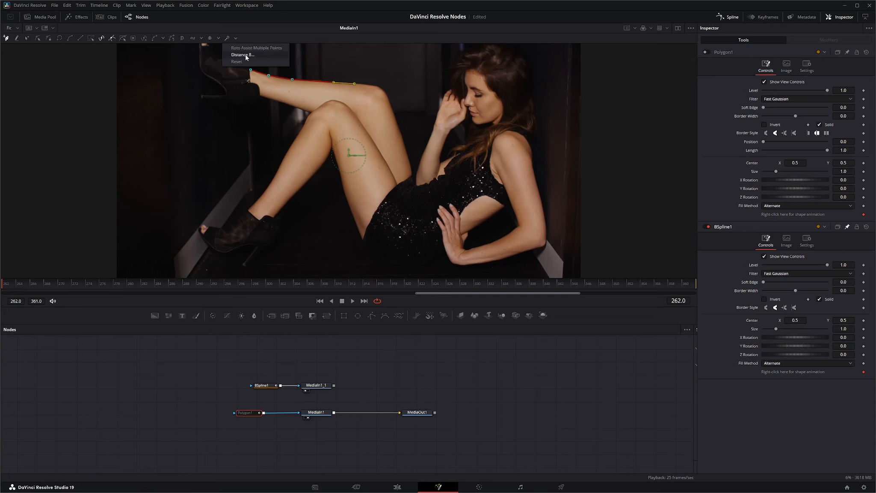
click(245, 55)
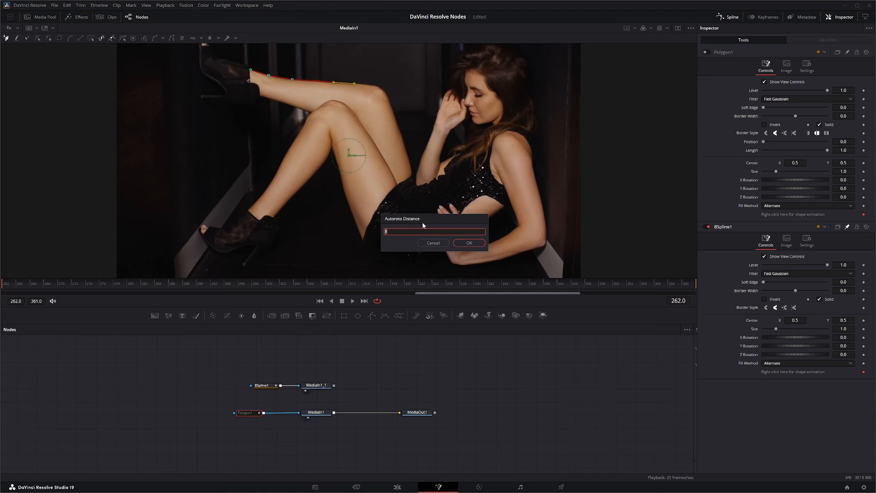
key(Return)
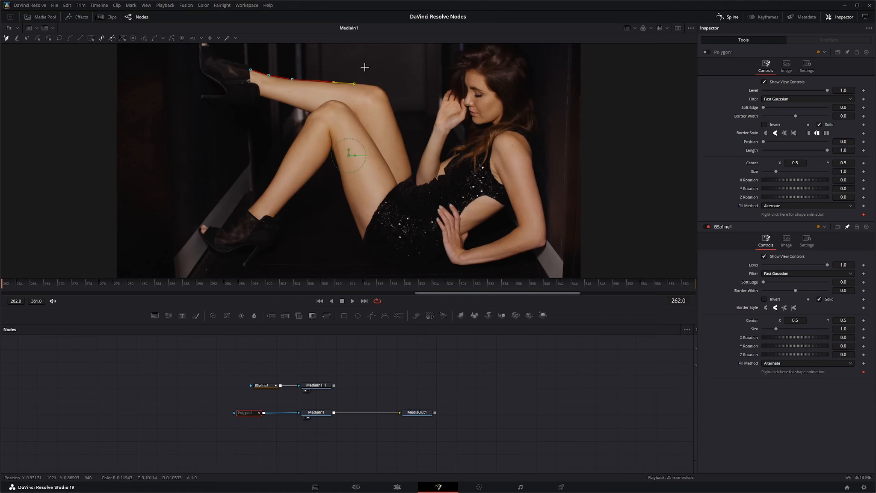
click(372, 87)
- Set the Autoroto Distance to 16 and add a Polygon1 point around the outer curve of the raised knee
click(237, 38)
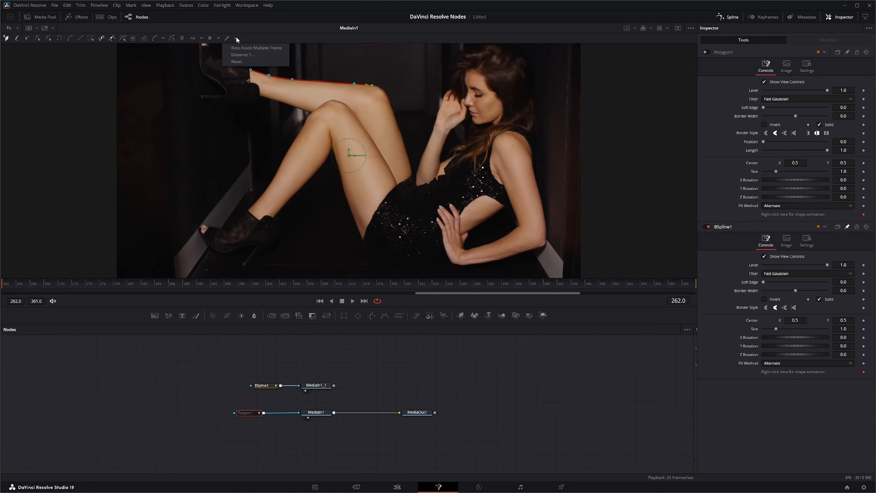
click(257, 55)
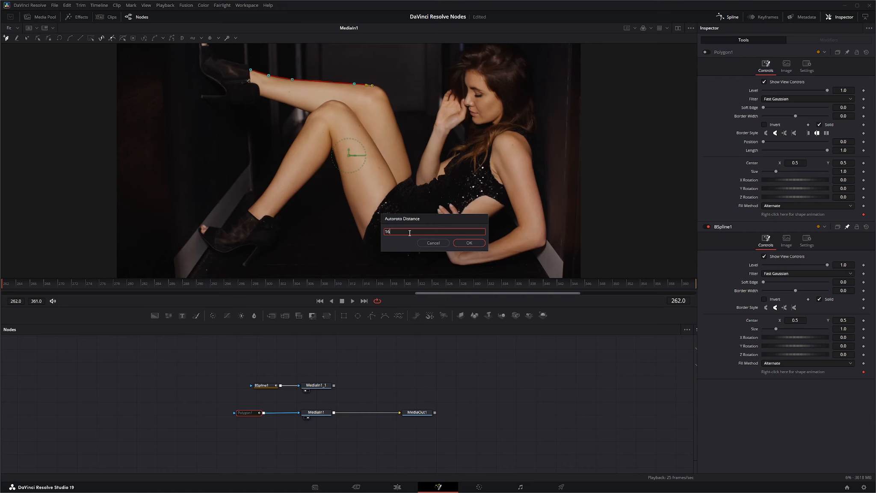
key(Return)
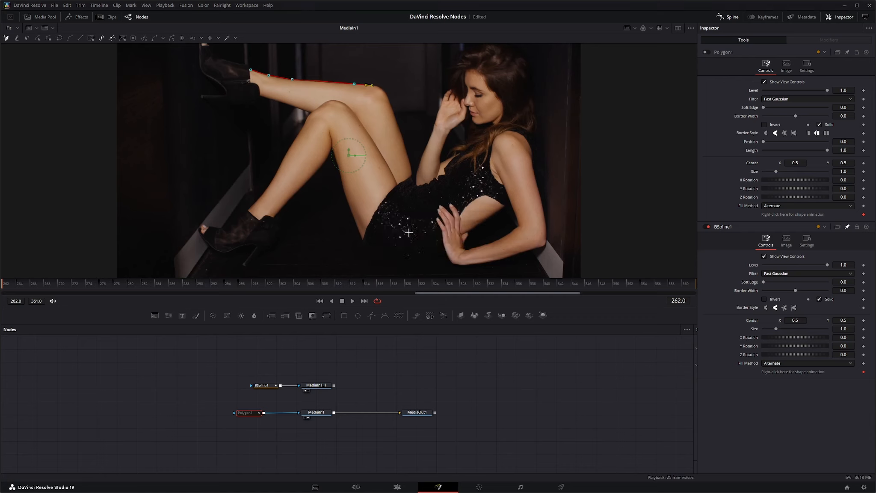
click(388, 96)
drag(388, 97, 388, 99)
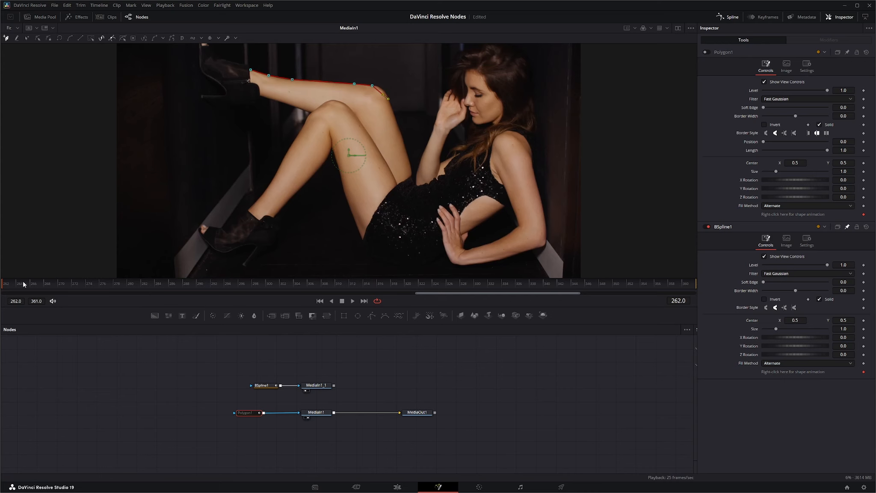
- Refit Polygon1's middle points to the raised leg's upper edge at frame 347 and its near-knee point at frame 310
drag(23, 280, 595, 306)
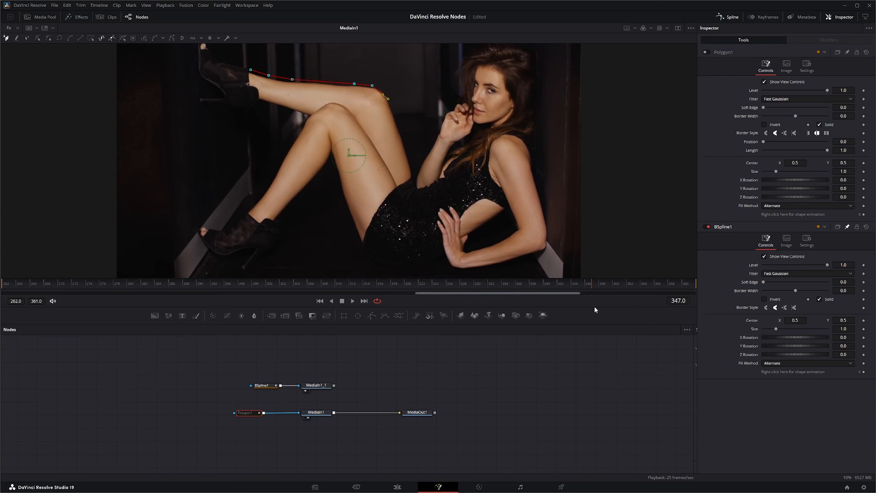
click(355, 84)
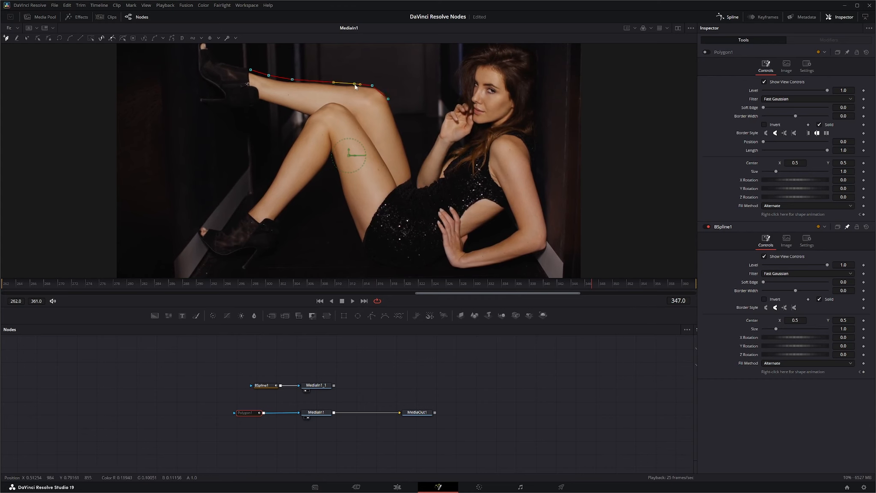
drag(355, 85, 354, 86)
drag(292, 79, 293, 82)
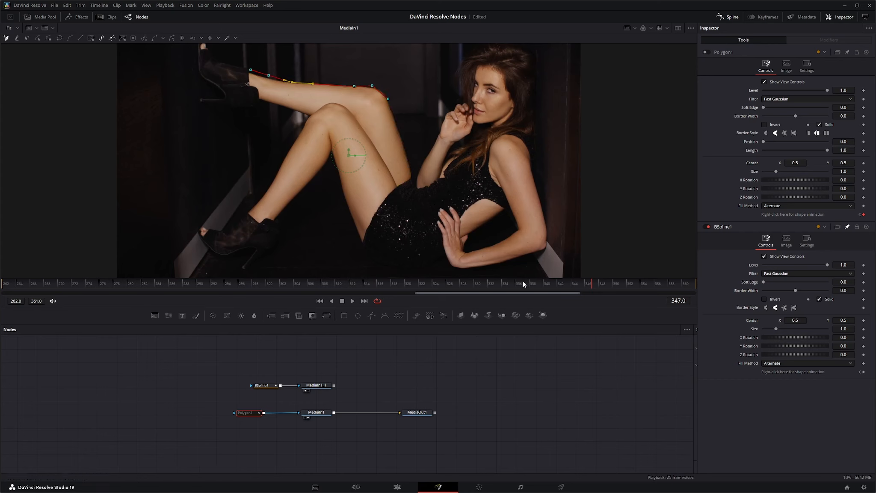
click(336, 282)
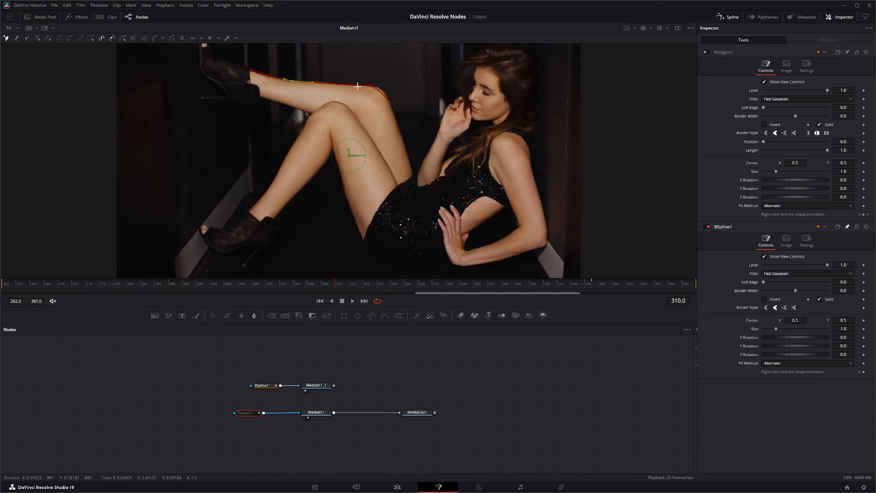
drag(355, 87, 355, 85)
- Adjust Polygon1's near-knee handle and shin points to follow the leg at frame 282, then return to frame 262
click(142, 283)
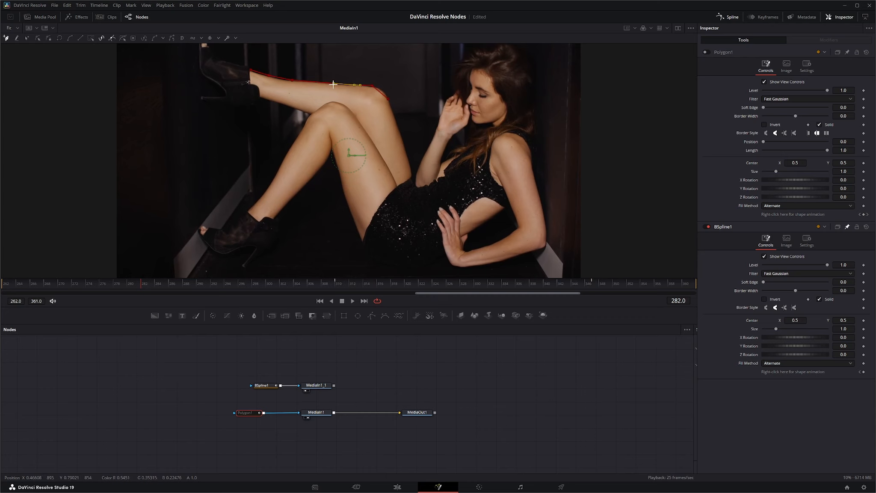
drag(334, 83, 349, 84)
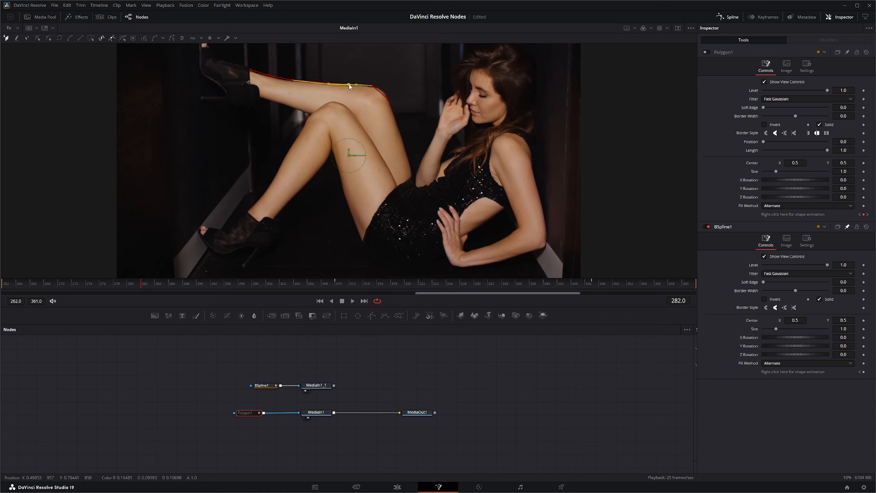
click(292, 81)
drag(292, 80, 292, 82)
click(270, 77)
drag(140, 287, 2, 309)
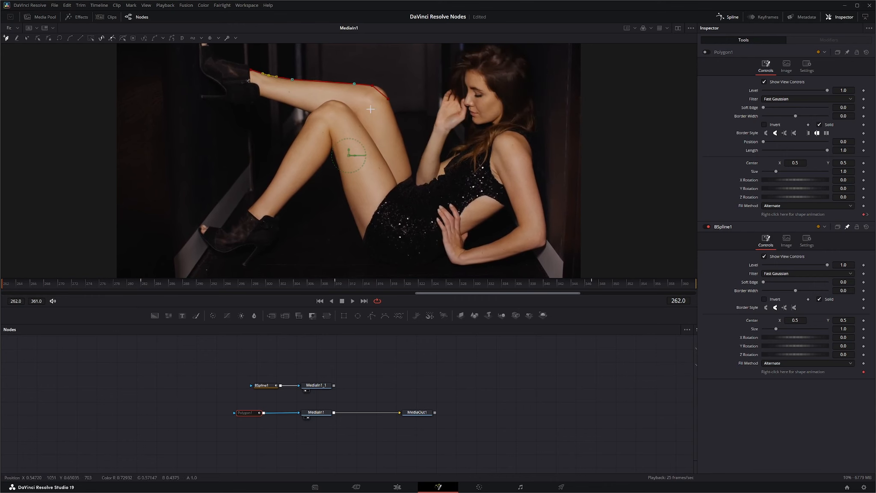